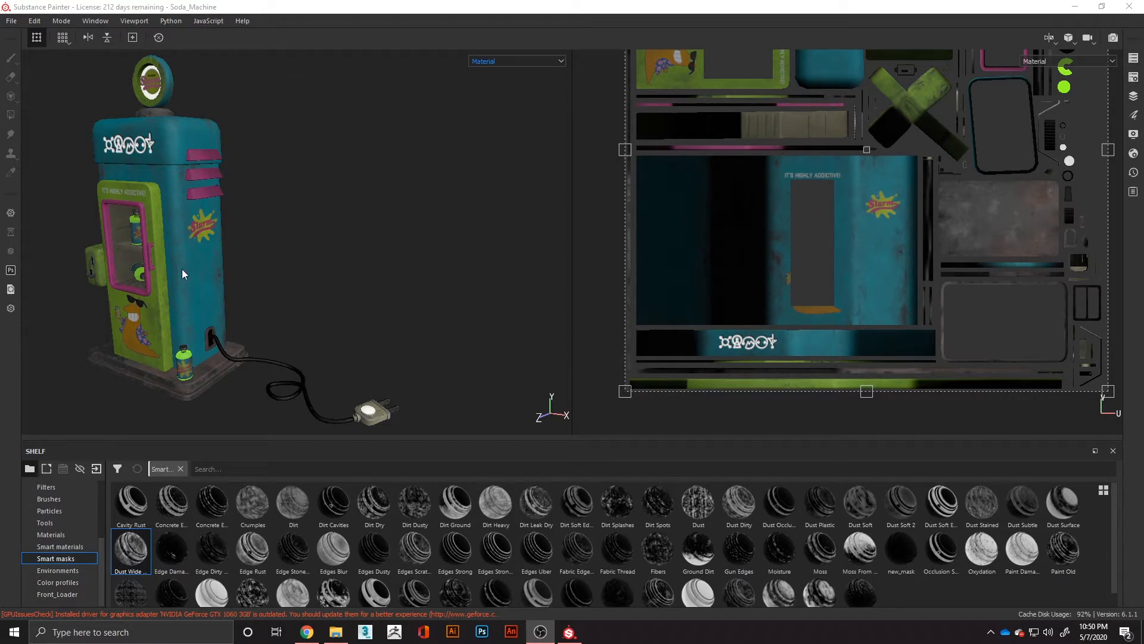
Frame the soda machine from its front in the 3D view and switch to Iray rendering mode
{"action": "mouse_move", "coordinate": [171, 296]}
{"action": "left_mouse_down", "text": "alt"}
{"action": "mouse_move", "coordinate": [306, 314]}
{"action": "mouse_move", "coordinate": [285, 303]}
{"action": "mouse_move", "coordinate": [316, 290]}
{"action": "mouse_move", "coordinate": [331, 300]}
{"action": "mouse_move", "coordinate": [479, 292]}
{"action": "mouse_move", "coordinate": [192, 298]}
{"action": "mouse_move", "coordinate": [319, 310]}
{"action": "mouse_move", "coordinate": [276, 263]}
{"action": "mouse_move", "coordinate": [438, 289]}
{"action": "left_mouse_up", "text": "alt"}
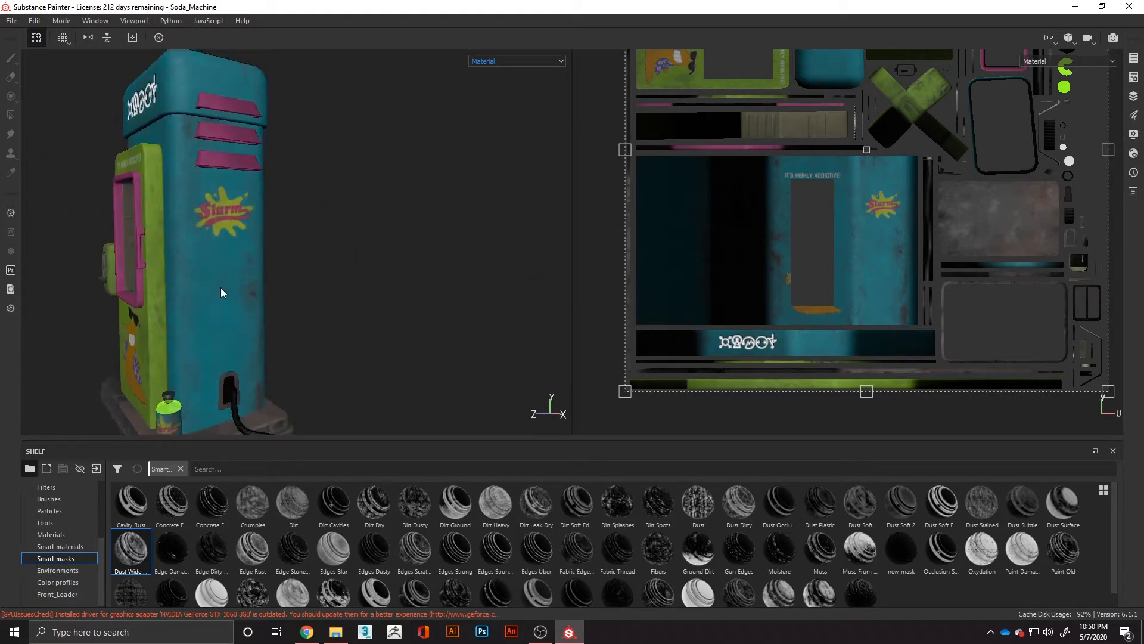
{"action": "left_click_drag", "start_coordinate": [221, 293], "coordinate": [282, 245], "text": "alt"}
{"action": "mouse_move", "coordinate": [184, 269]}
{"action": "left_mouse_down", "text": "alt"}
{"action": "mouse_move", "coordinate": [260, 299]}
{"action": "mouse_move", "coordinate": [173, 320]}
{"action": "left_mouse_up", "text": "alt"}
{"action": "scroll", "coordinate": [233, 294], "scroll_direction": "down", "scroll_amount": 3}
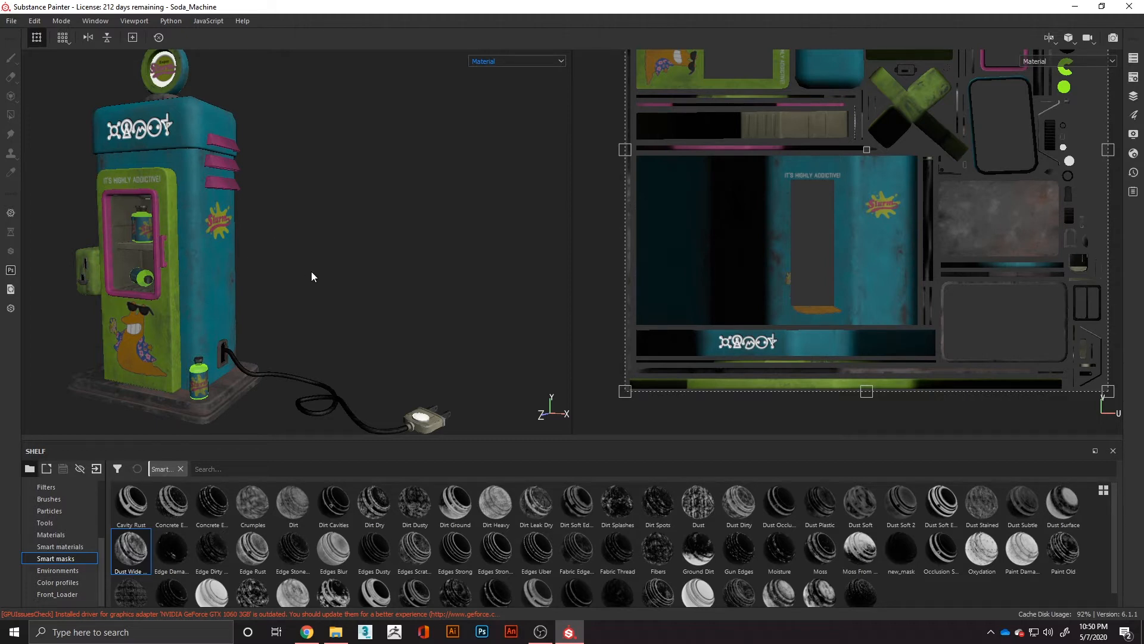
{"action": "middle_click_drag", "start_coordinate": [293, 310], "coordinate": [348, 296], "text": "alt"}
{"action": "left_click_drag", "start_coordinate": [347, 303], "coordinate": [378, 332], "text": "alt"}
{"action": "middle_click_drag", "start_coordinate": [359, 299], "coordinate": [376, 350], "text": "alt"}
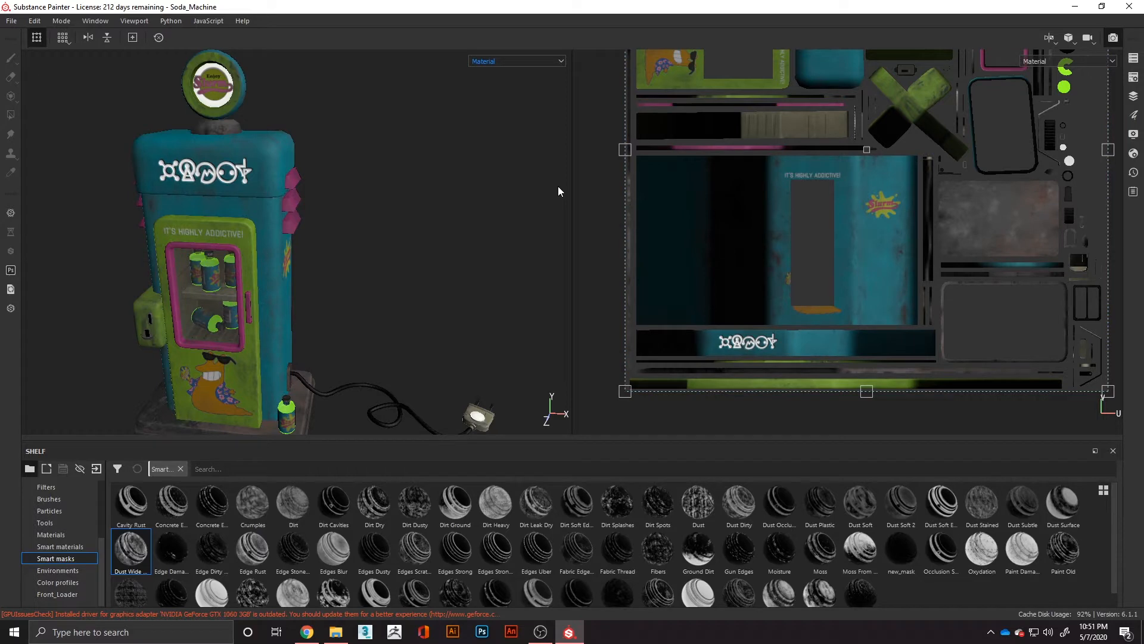
{"action": "key", "text": "F10"}
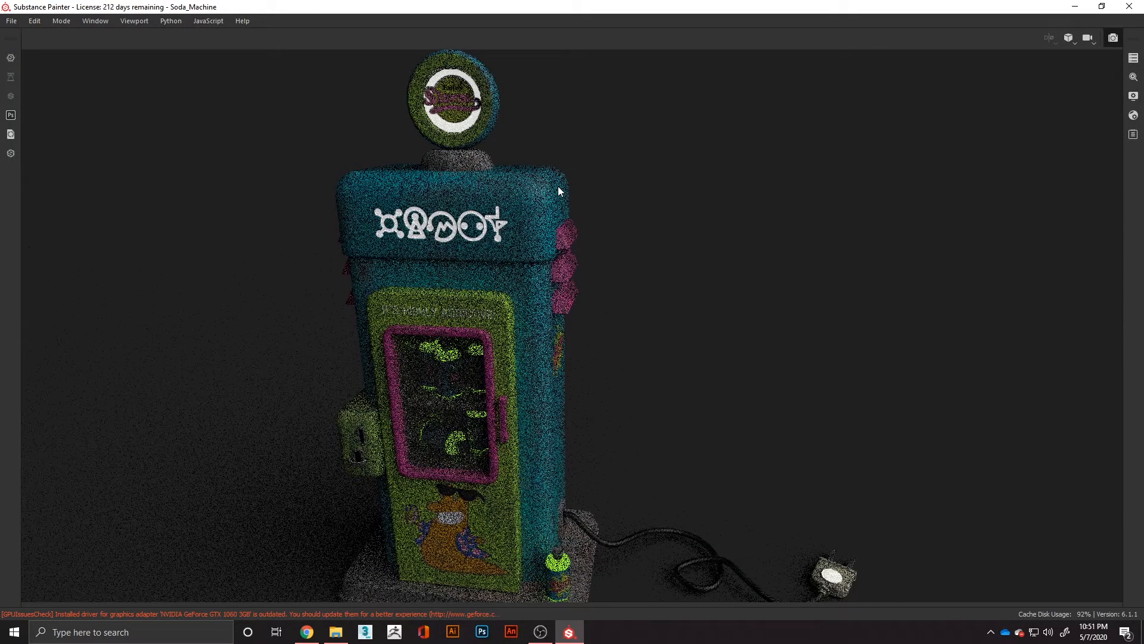
Set the maximum Iray rendering time to 10 minutes in the renderer settings
{"action": "left_click", "coordinate": [1133, 78]}
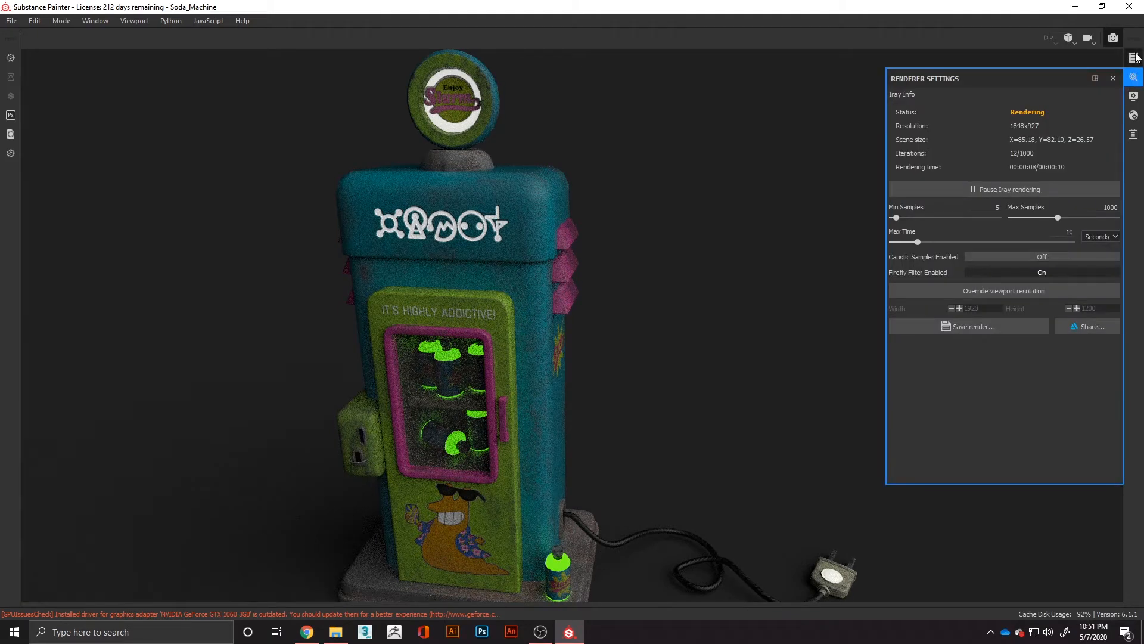
{"action": "left_click", "coordinate": [1134, 58]}
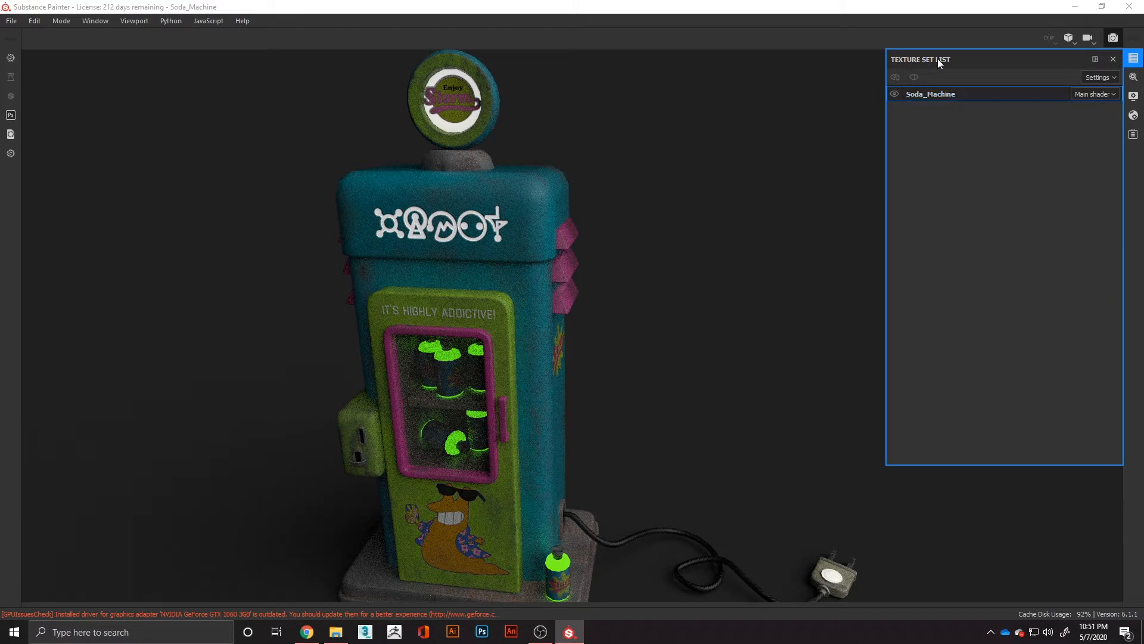
{"action": "left_click", "coordinate": [1134, 58]}
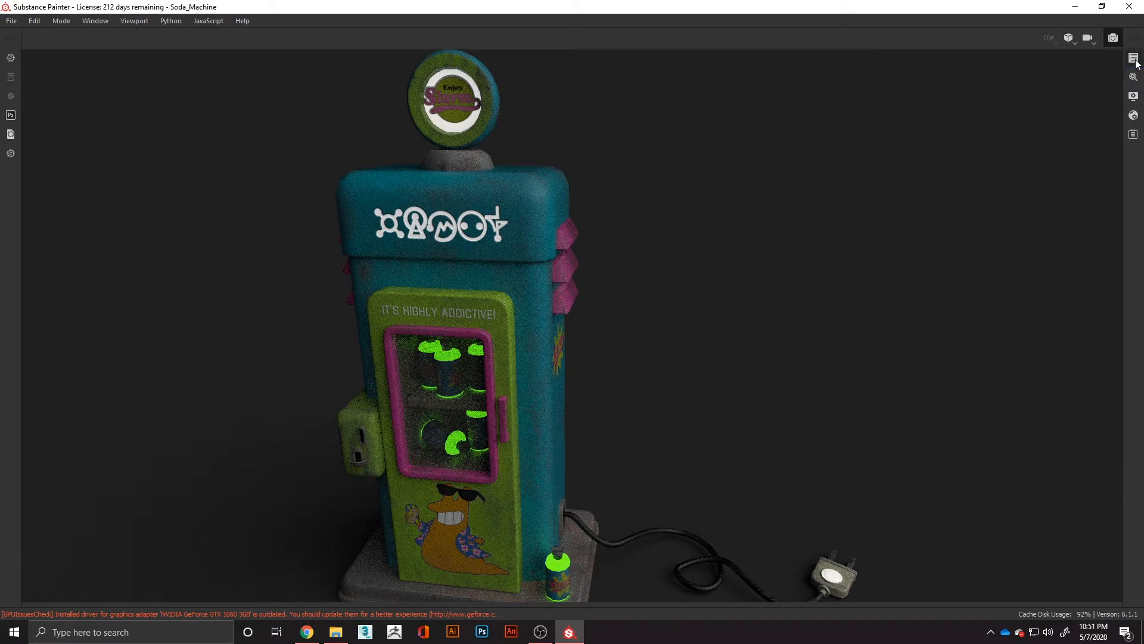
{"action": "left_click", "coordinate": [1133, 77]}
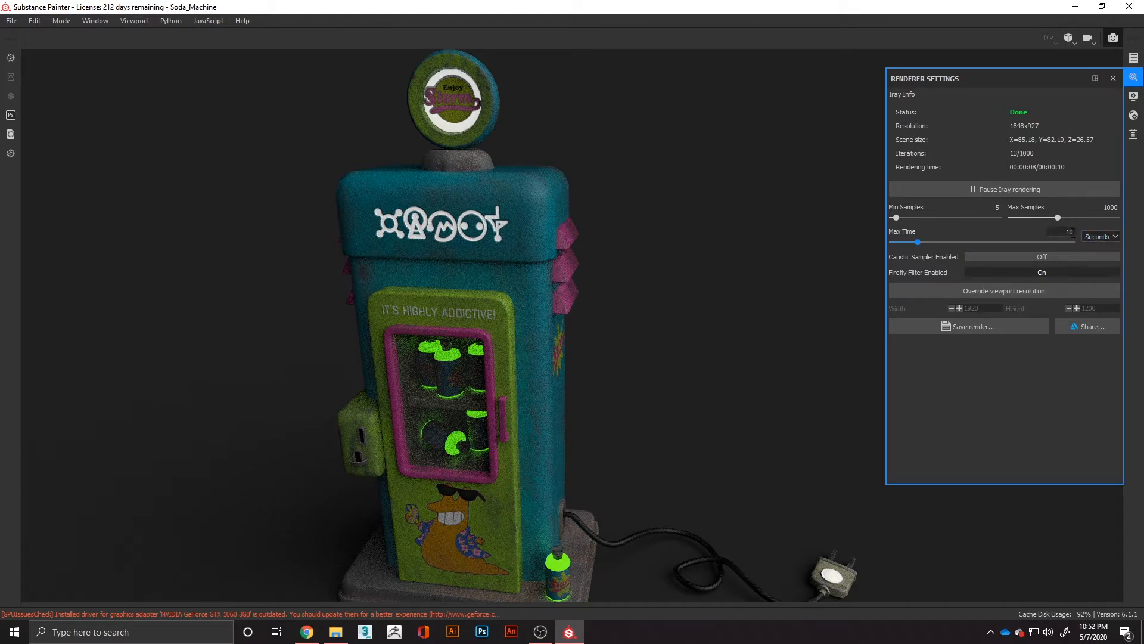
{"action": "left_click", "coordinate": [1098, 236]}
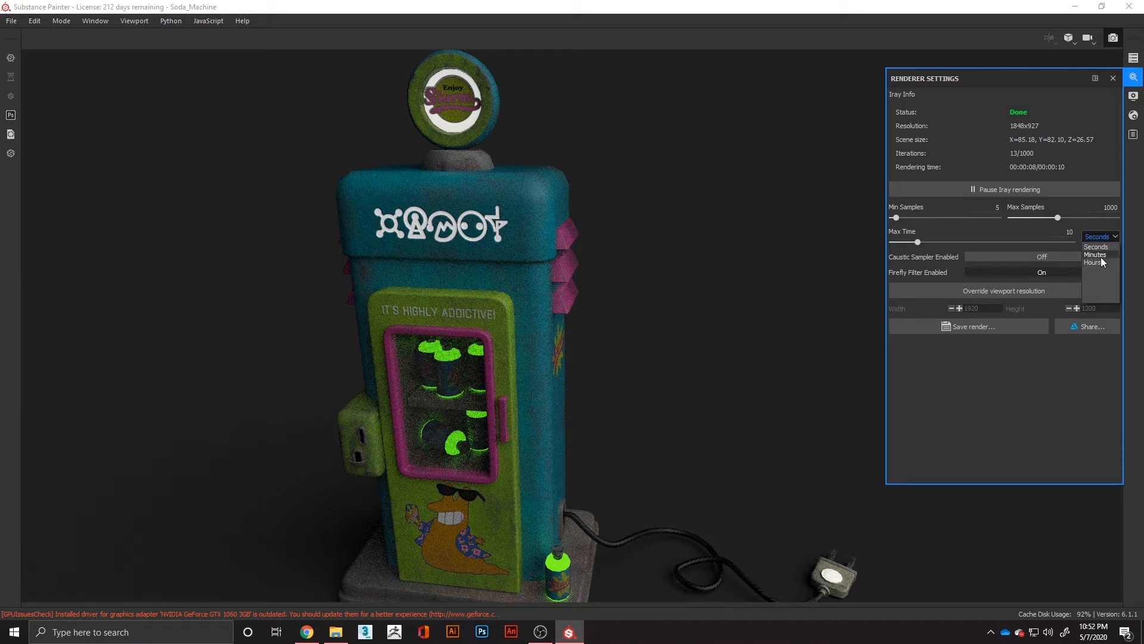
{"action": "left_click", "coordinate": [1101, 255]}
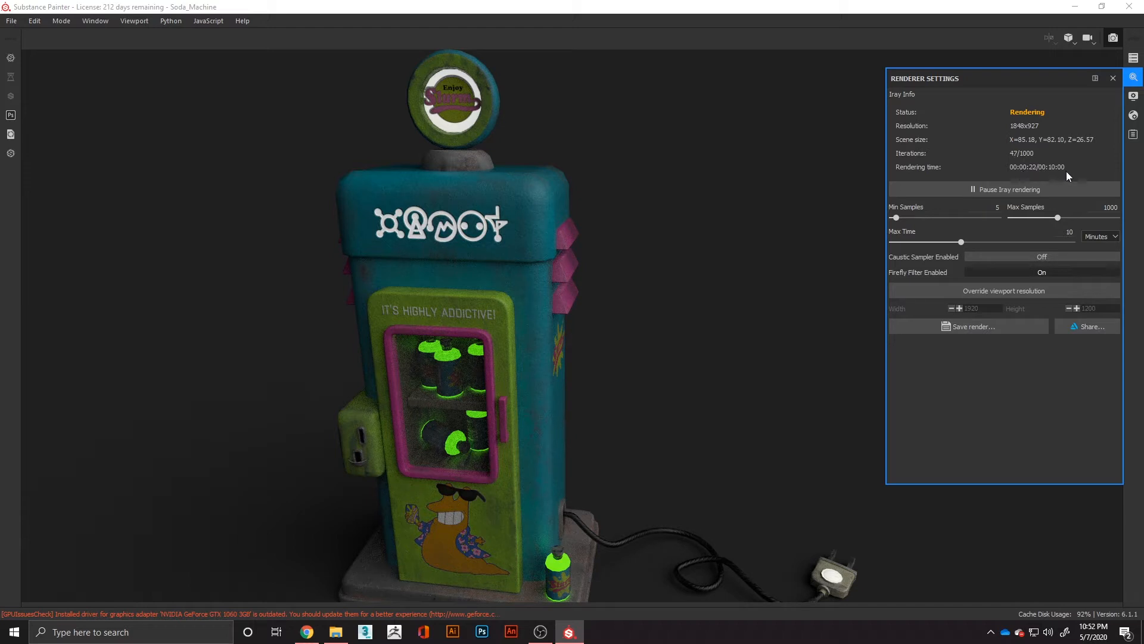
Set the maximum Iray rendering time back to 10 seconds and reframe the soda machine to show its side
{"action": "left_click", "coordinate": [1012, 191]}
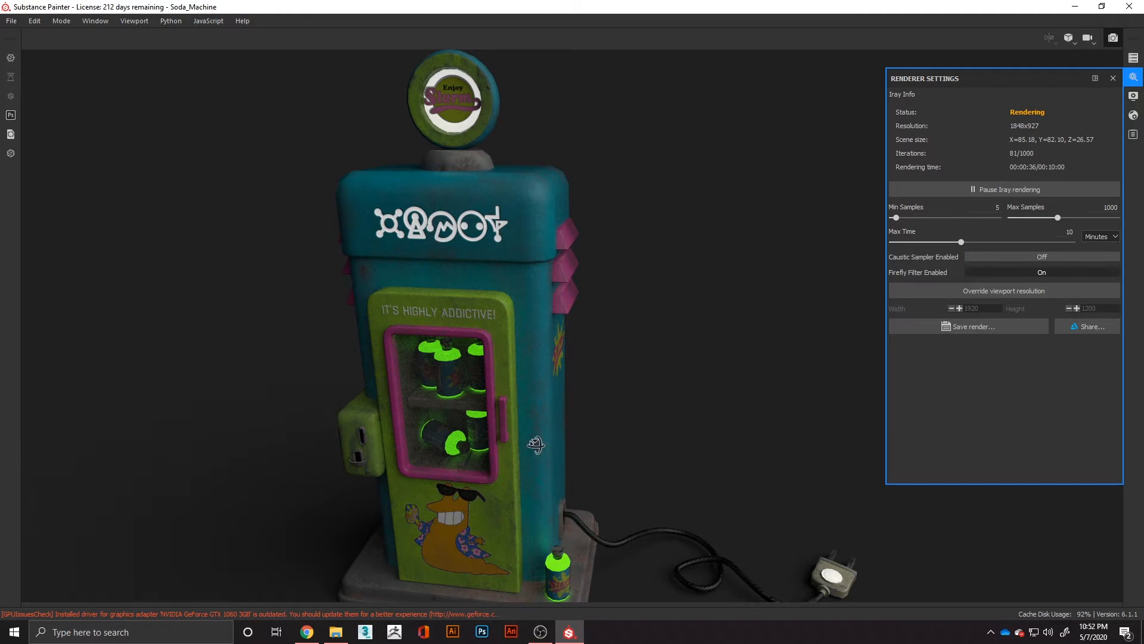
{"action": "left_click_drag", "start_coordinate": [536, 445], "coordinate": [535, 445], "text": "alt"}
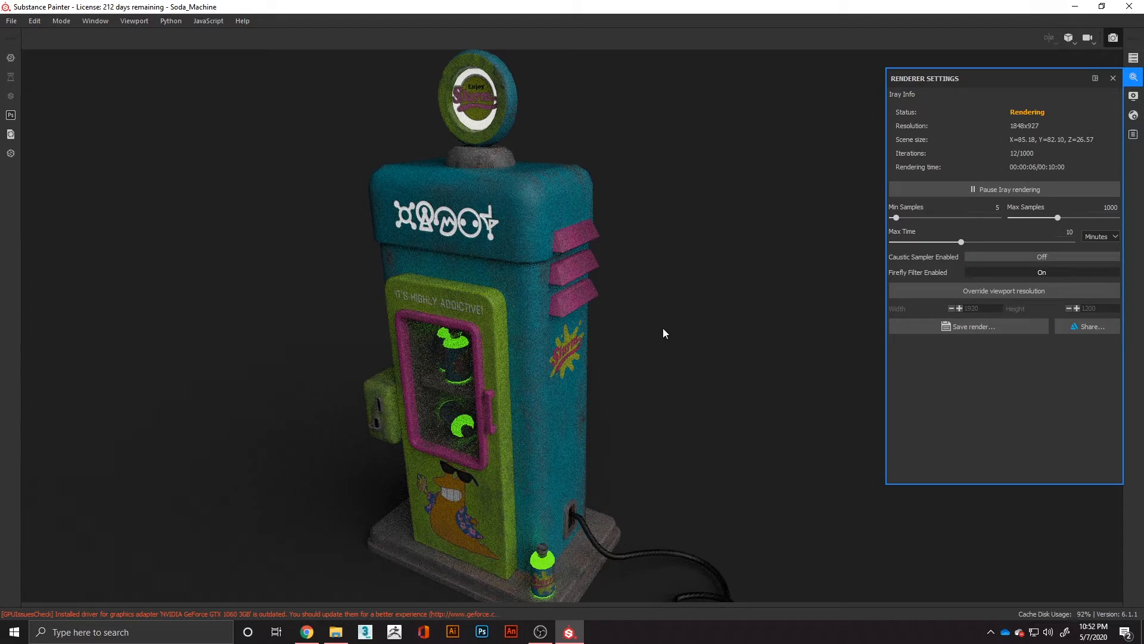
{"action": "left_click", "coordinate": [1096, 235]}
{"action": "left_click", "coordinate": [1101, 247]}
{"action": "middle_click_drag", "start_coordinate": [641, 352], "coordinate": [574, 324], "text": "alt"}
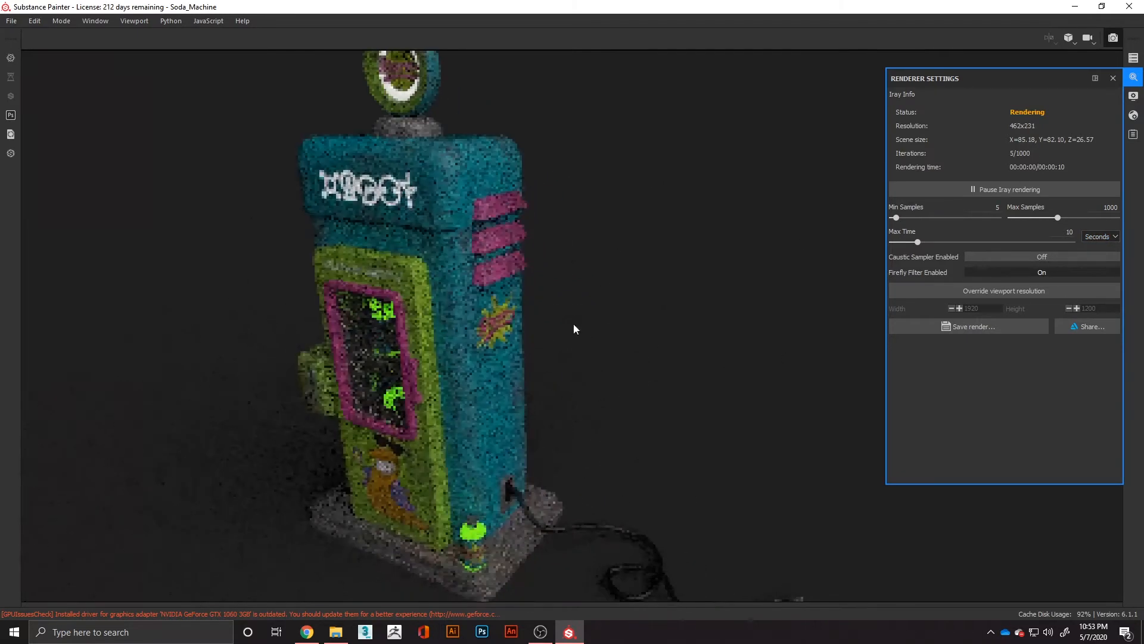
{"action": "left_click_drag", "start_coordinate": [586, 354], "coordinate": [459, 357], "text": "alt"}
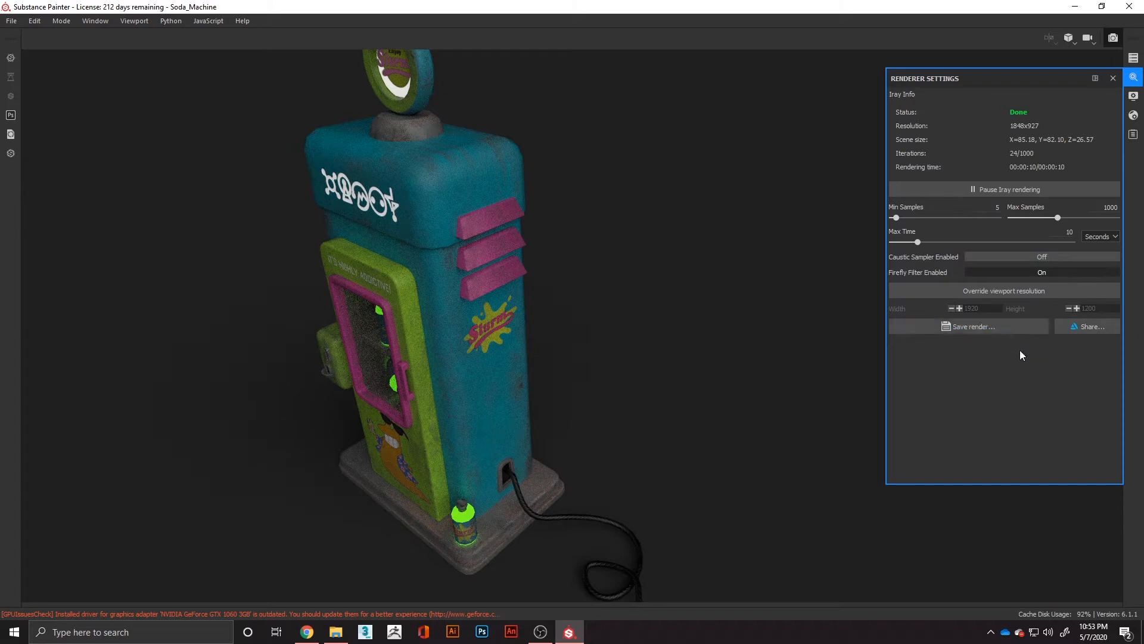
Look at the render saving dialog and the ArtStation sharing dialog, closing both without exporting anything
{"action": "left_click", "coordinate": [1134, 96]}
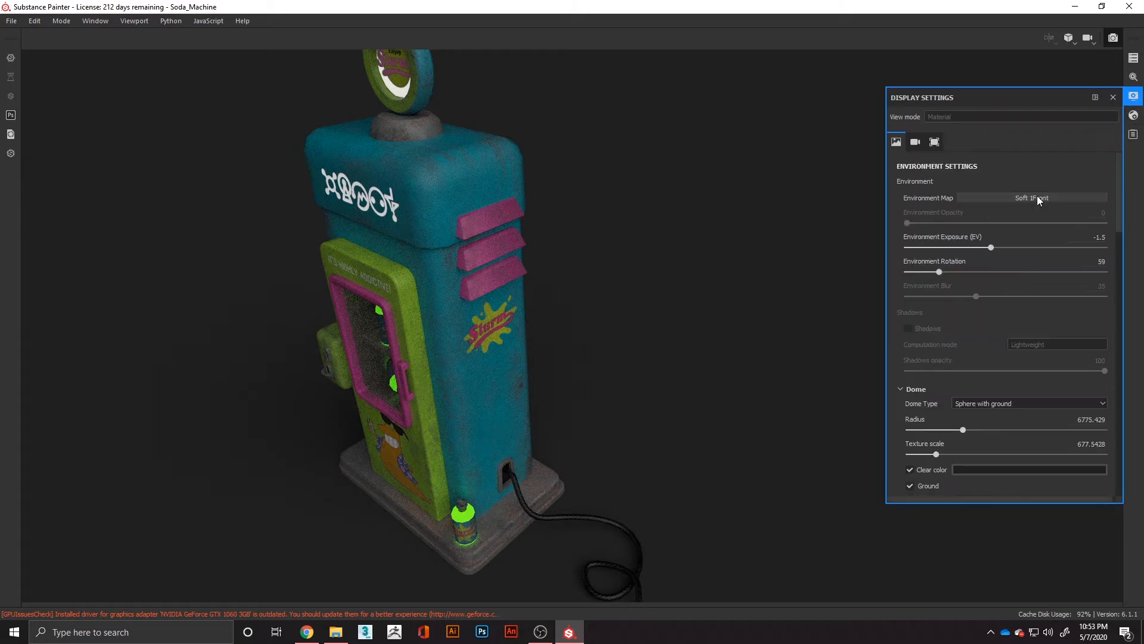
{"action": "left_click", "coordinate": [1134, 77]}
{"action": "scroll", "coordinate": [537, 325], "scroll_direction": "up", "scroll_amount": 3}
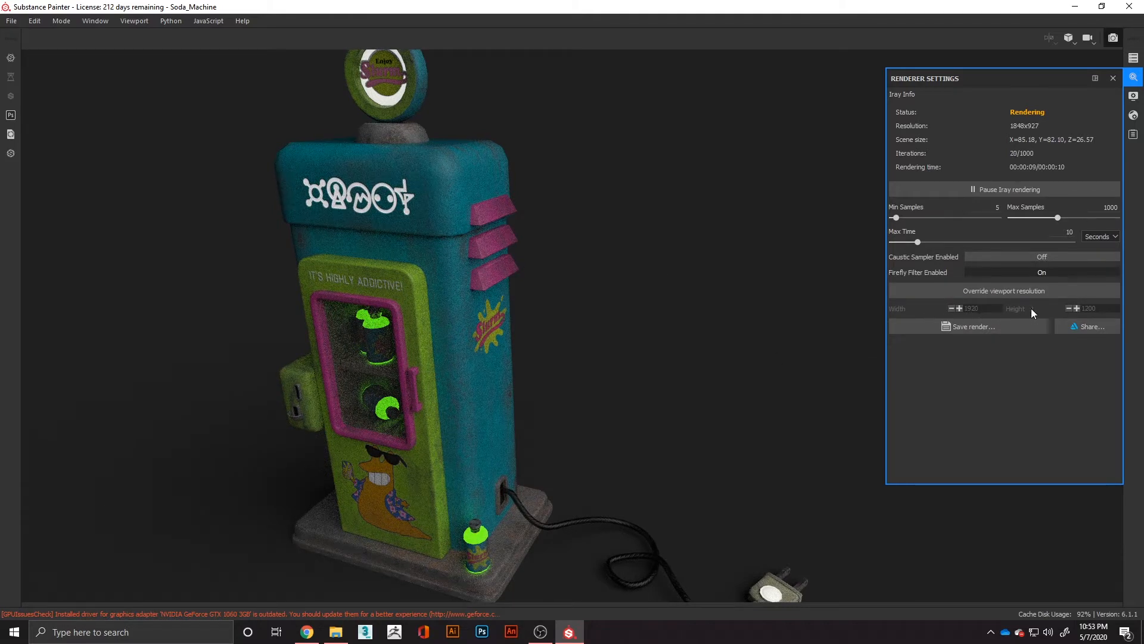
{"action": "left_click", "coordinate": [971, 328]}
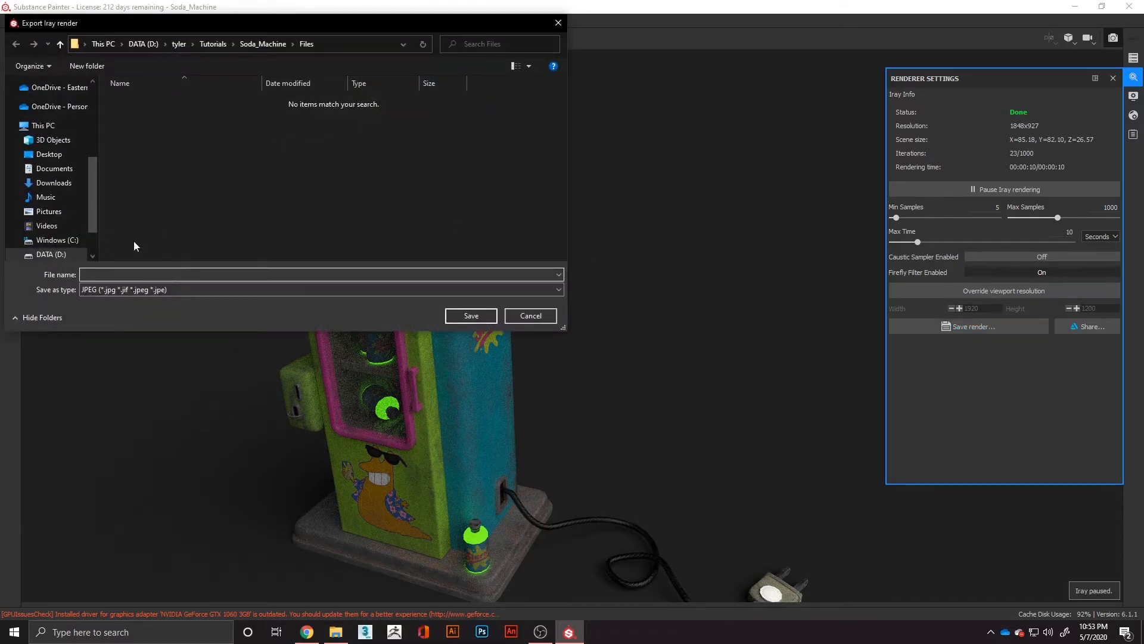
{"action": "left_click", "coordinate": [525, 316]}
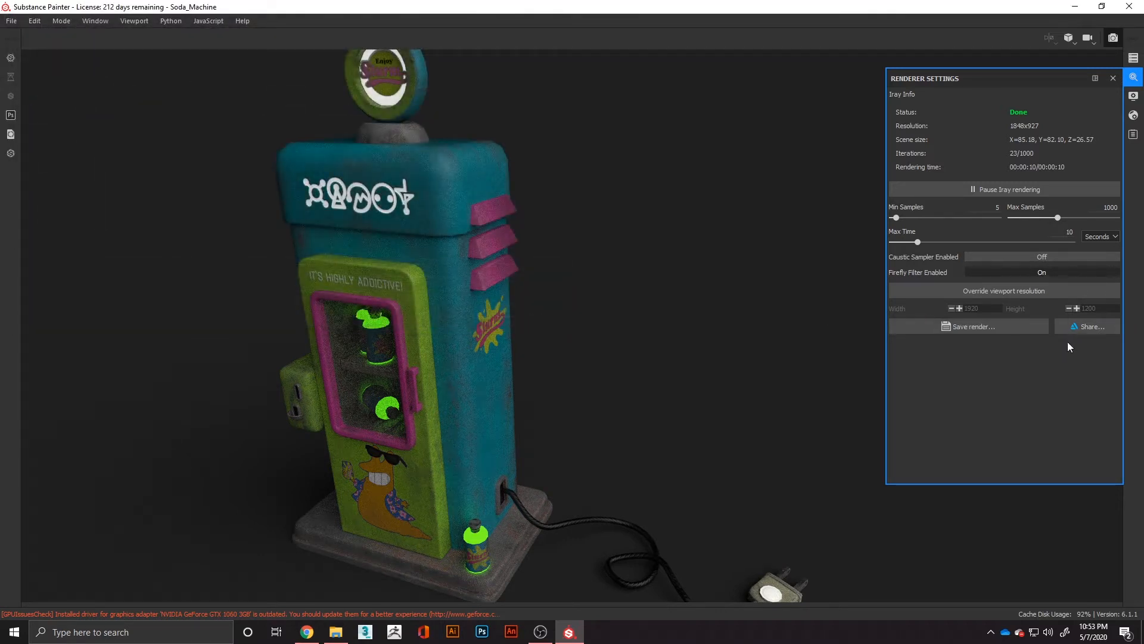
{"action": "left_click", "coordinate": [1094, 326]}
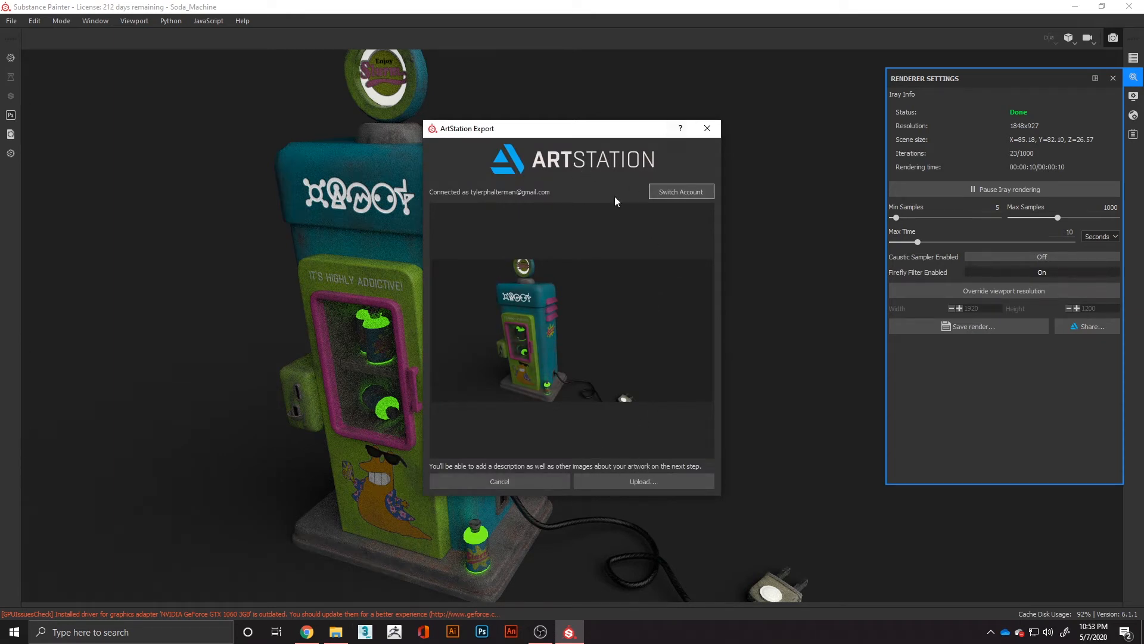
{"action": "left_click", "coordinate": [706, 129]}
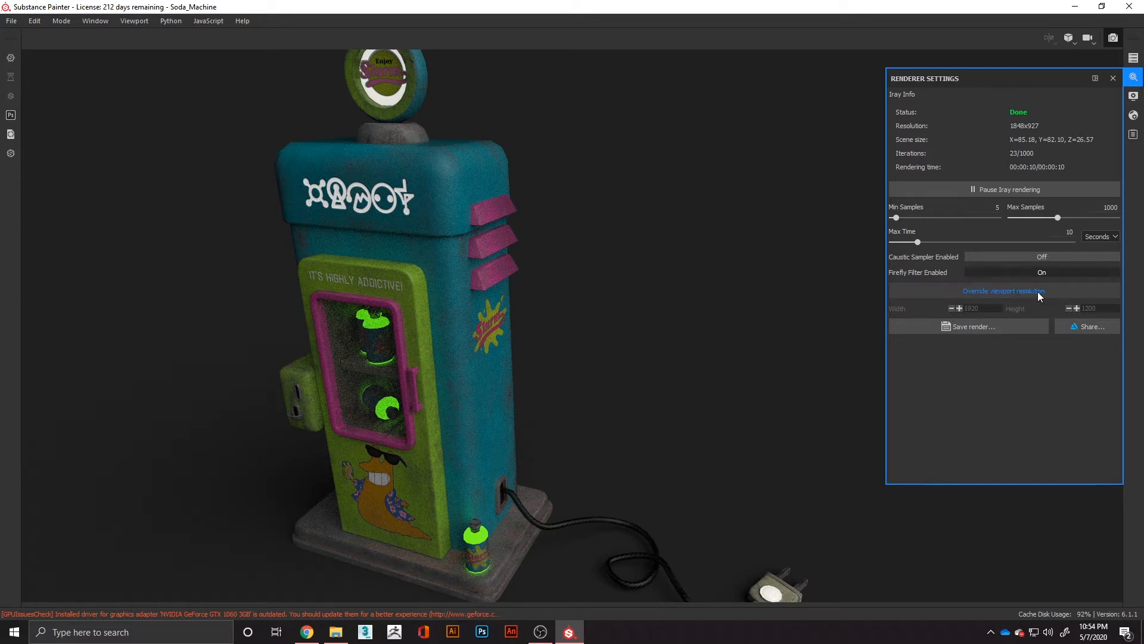
Enable the viewport resolution override for the render and set its width to 1000
{"action": "left_click", "coordinate": [989, 293]}
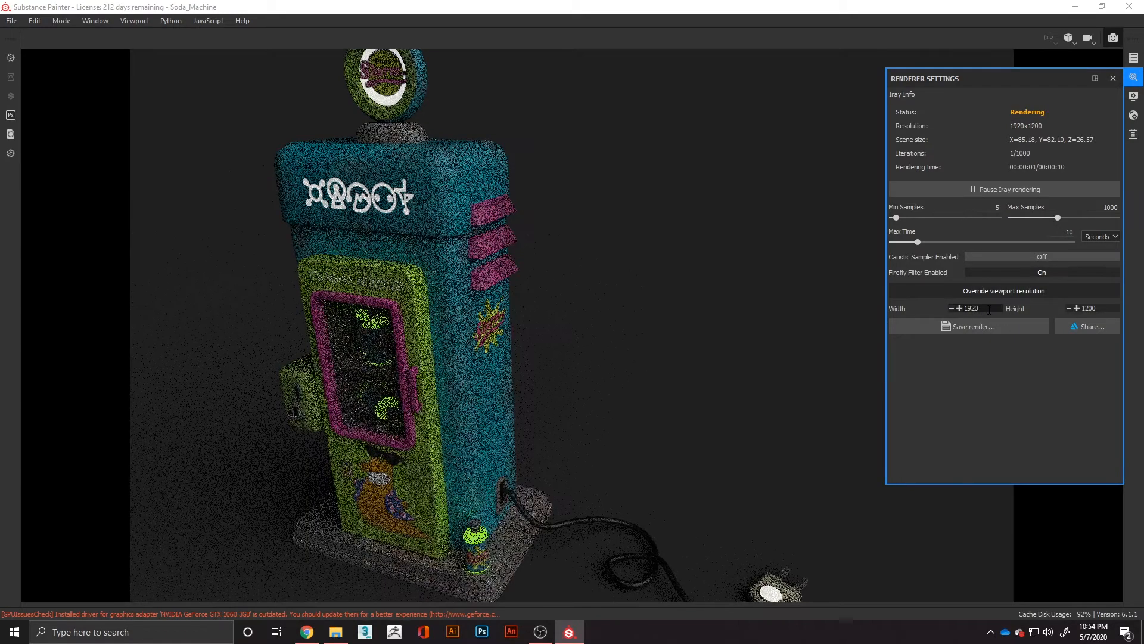
{"action": "left_click_drag", "start_coordinate": [978, 312], "coordinate": [900, 310]}
{"action": "type", "text": "100"}
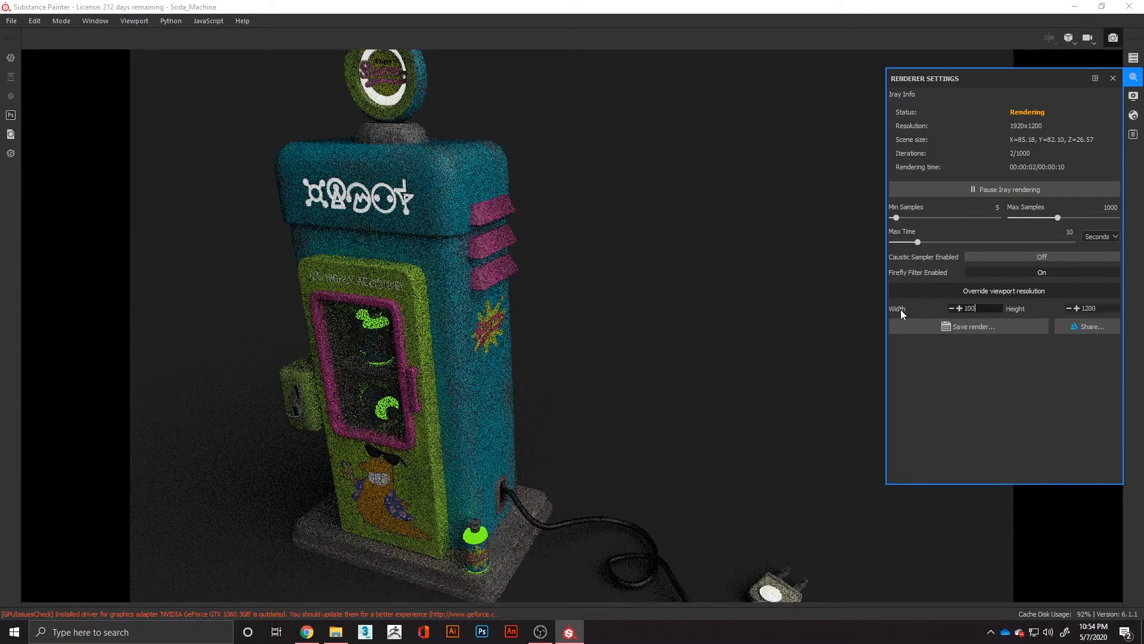
{"action": "type", "text": "0"}
{"action": "key", "text": "Return"}
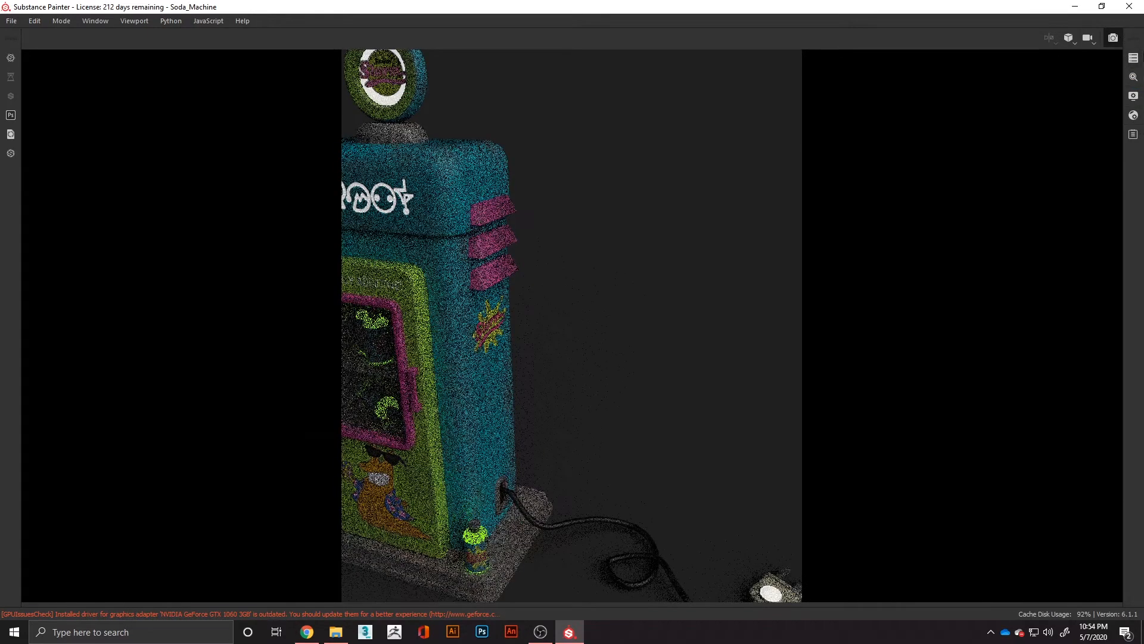
Set the render width to 1200 and reframe so the whole soda machine and its plug fit the square image
{"action": "left_click", "coordinate": [1132, 58]}
{"action": "left_click", "coordinate": [1133, 77]}
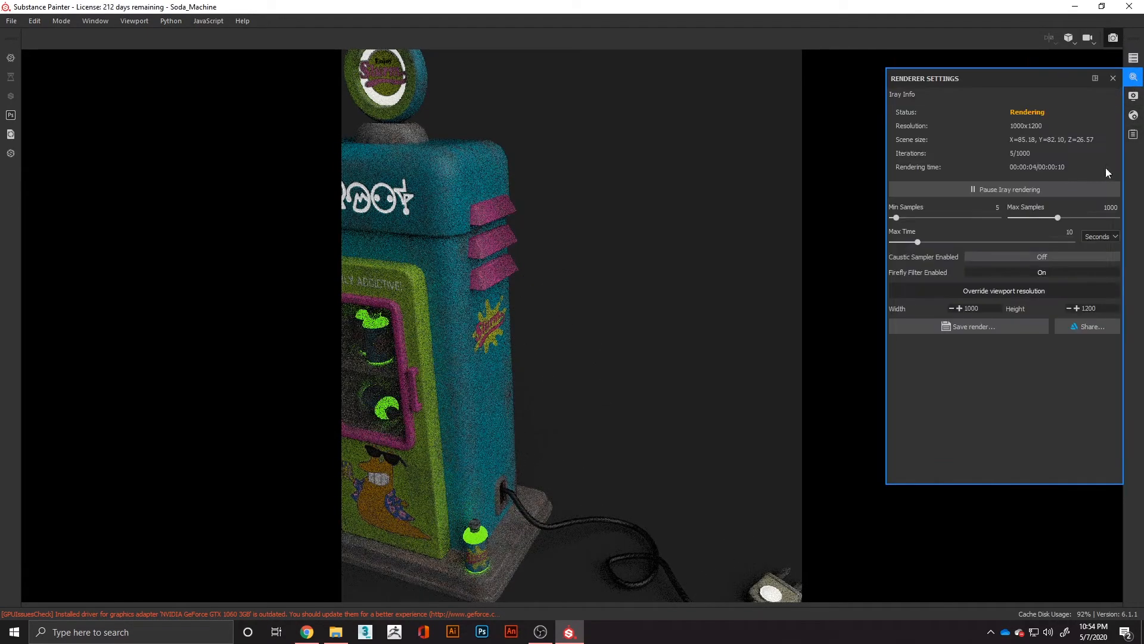
{"action": "double_click", "coordinate": [978, 308]}
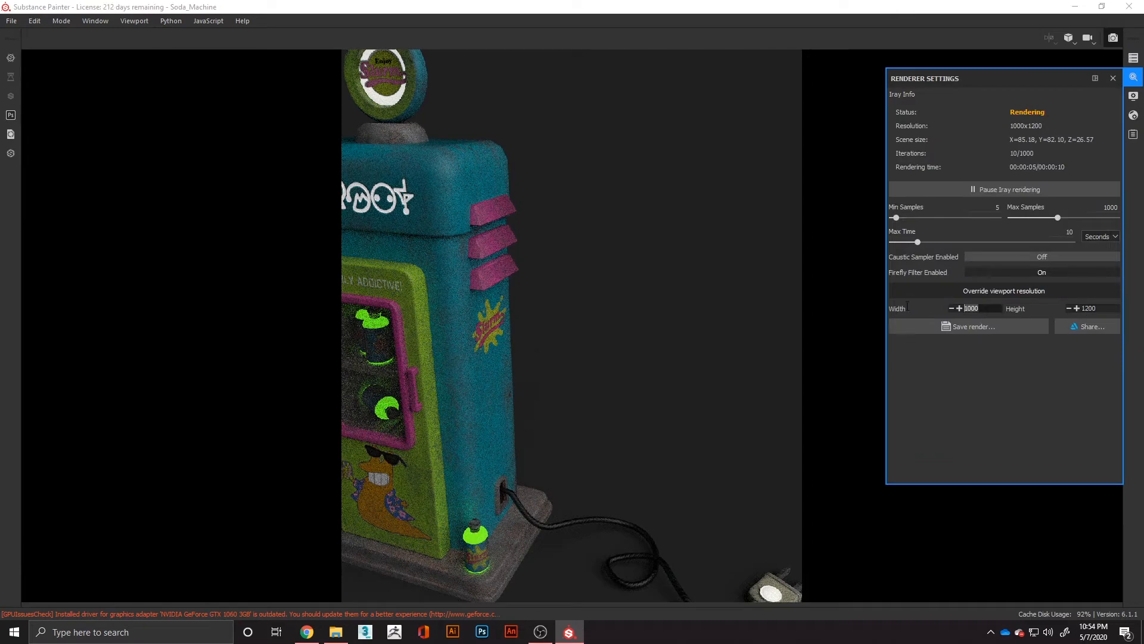
{"action": "type", "text": "1200"}
{"action": "key", "text": "Return"}
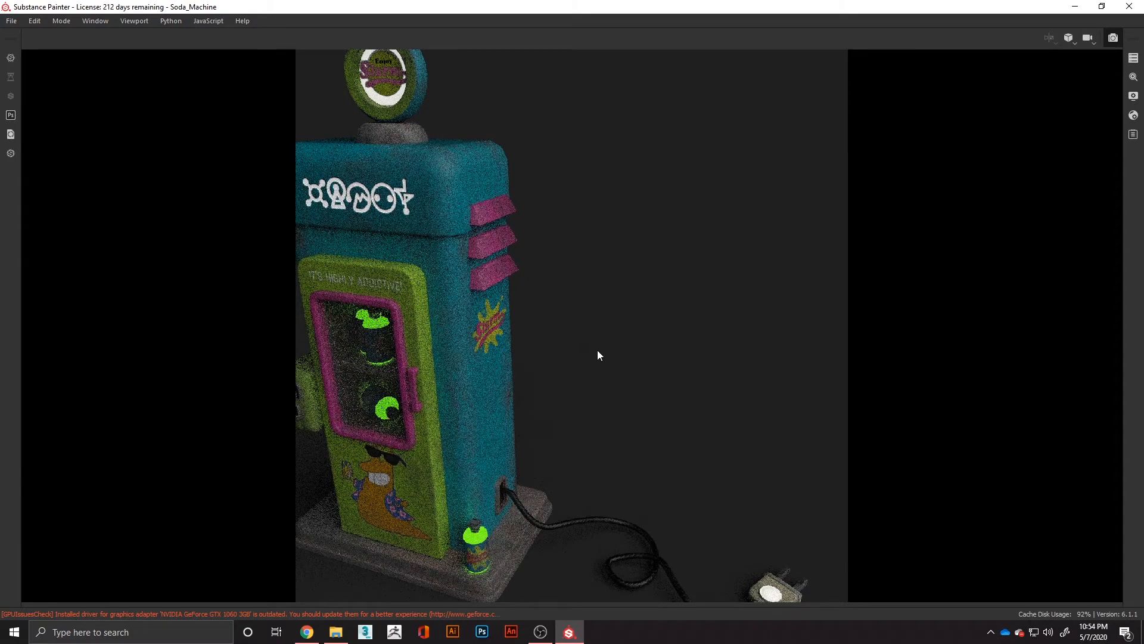
{"action": "left_click_drag", "start_coordinate": [671, 342], "coordinate": [638, 332], "text": "alt"}
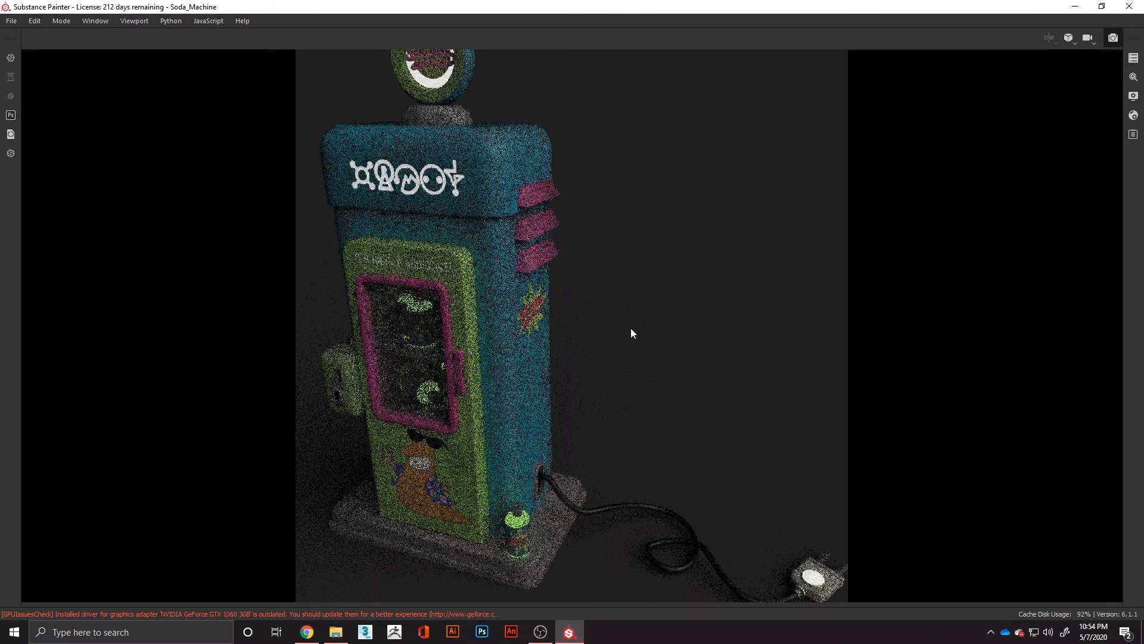
{"action": "scroll", "coordinate": [631, 329], "scroll_direction": "down", "scroll_amount": 2}
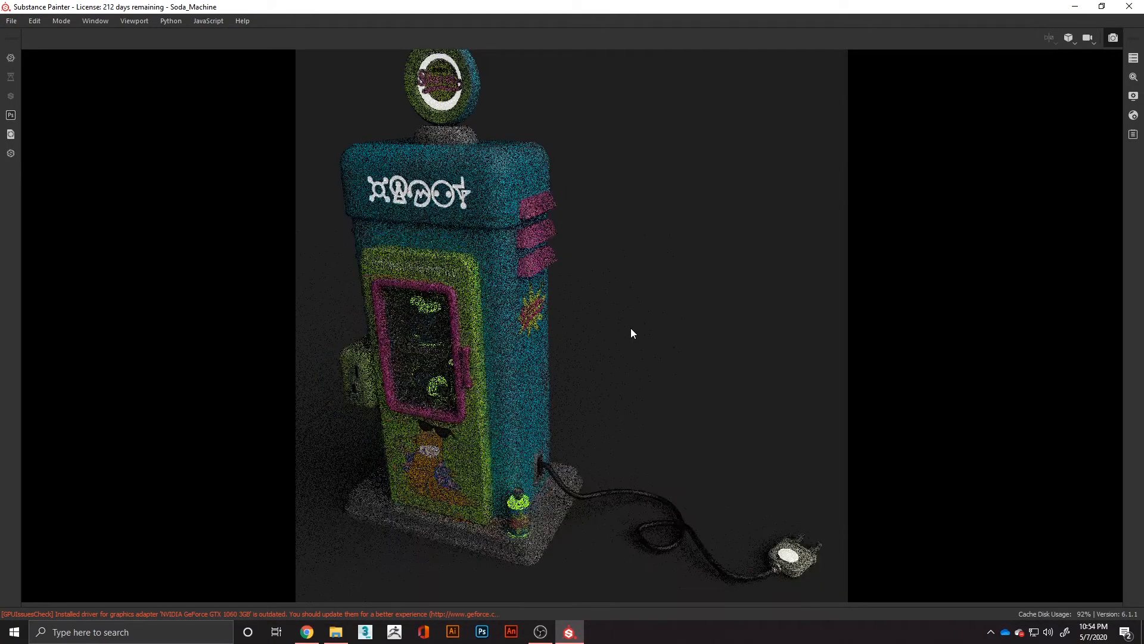
{"action": "scroll", "coordinate": [631, 332], "scroll_direction": "down", "scroll_amount": 1}
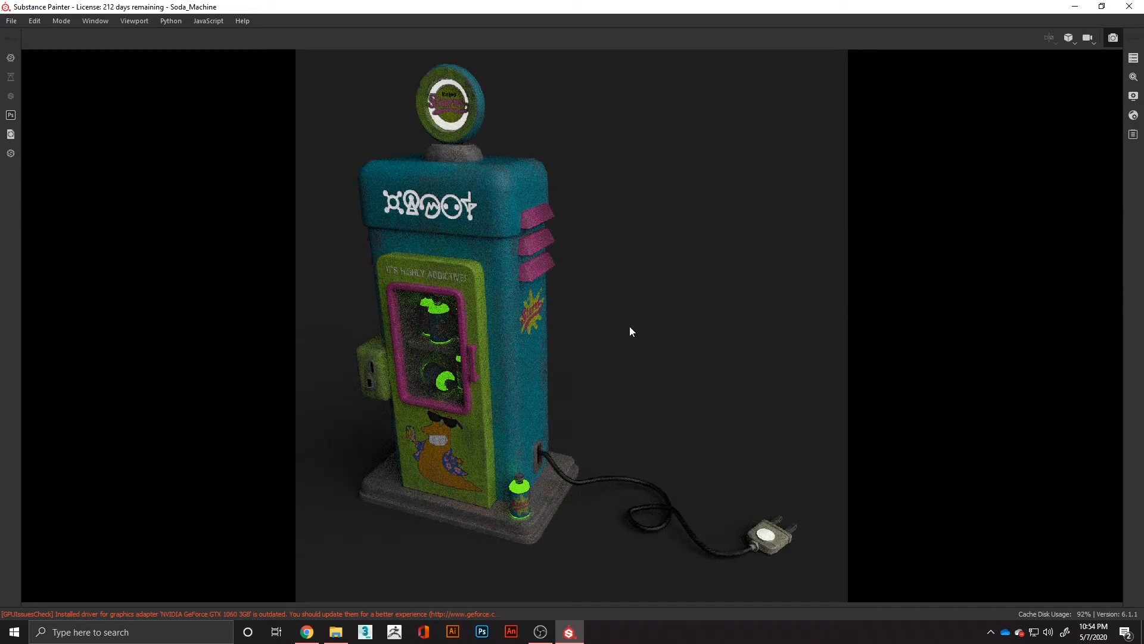
Check the camera settings and available environment maps, and turn off the dome's clear color
{"action": "left_click", "coordinate": [1133, 95]}
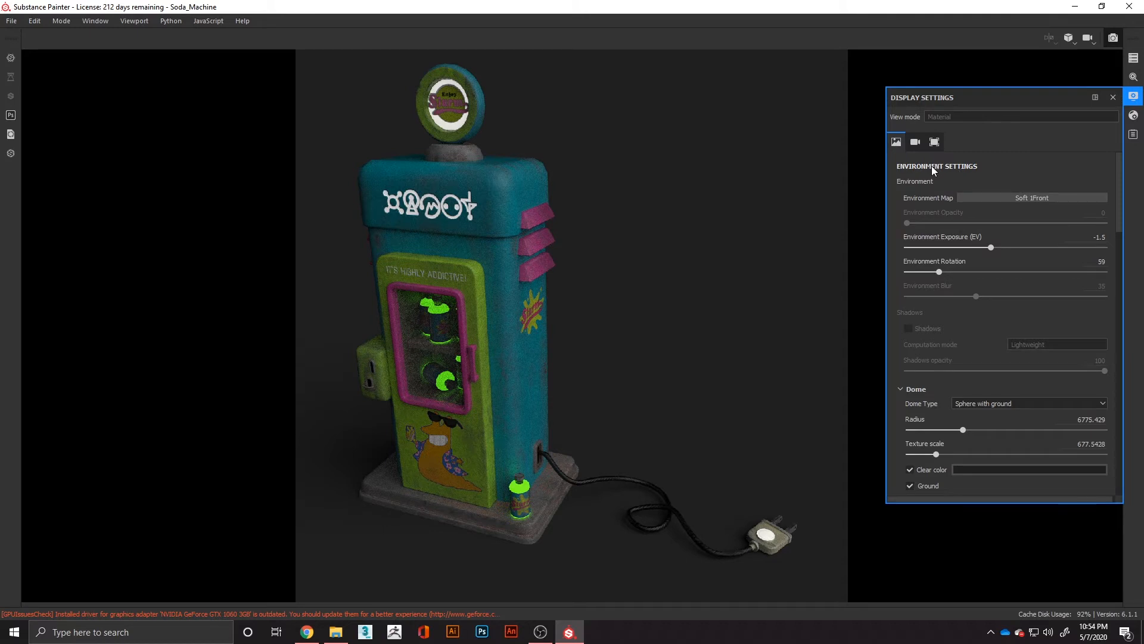
{"action": "left_click", "coordinate": [915, 143]}
{"action": "left_click", "coordinate": [935, 142]}
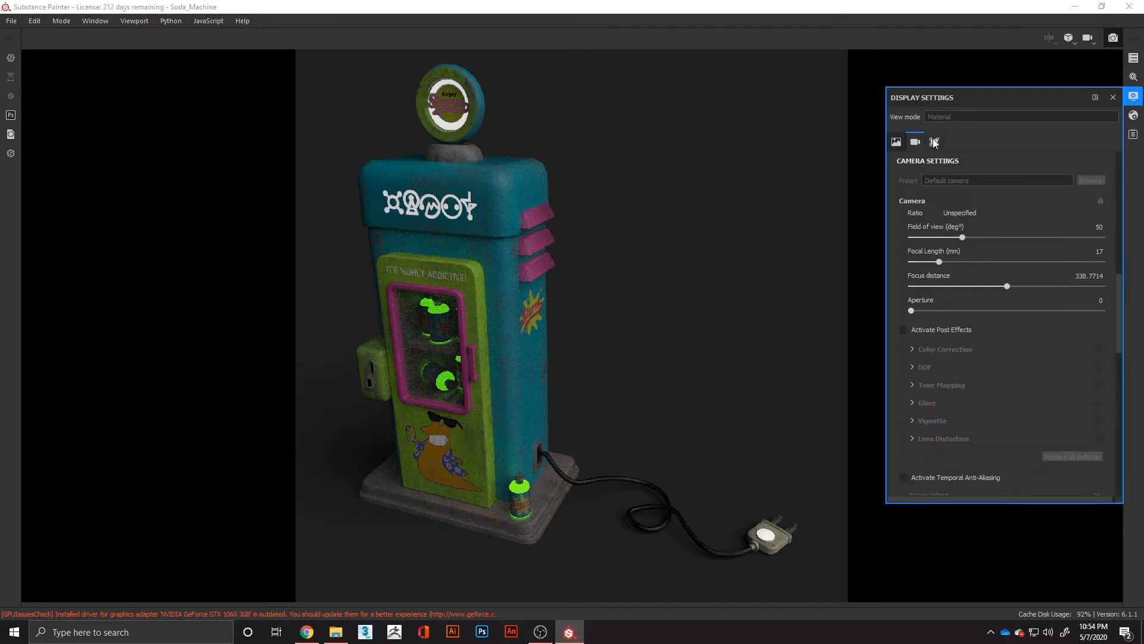
{"action": "left_click", "coordinate": [896, 142]}
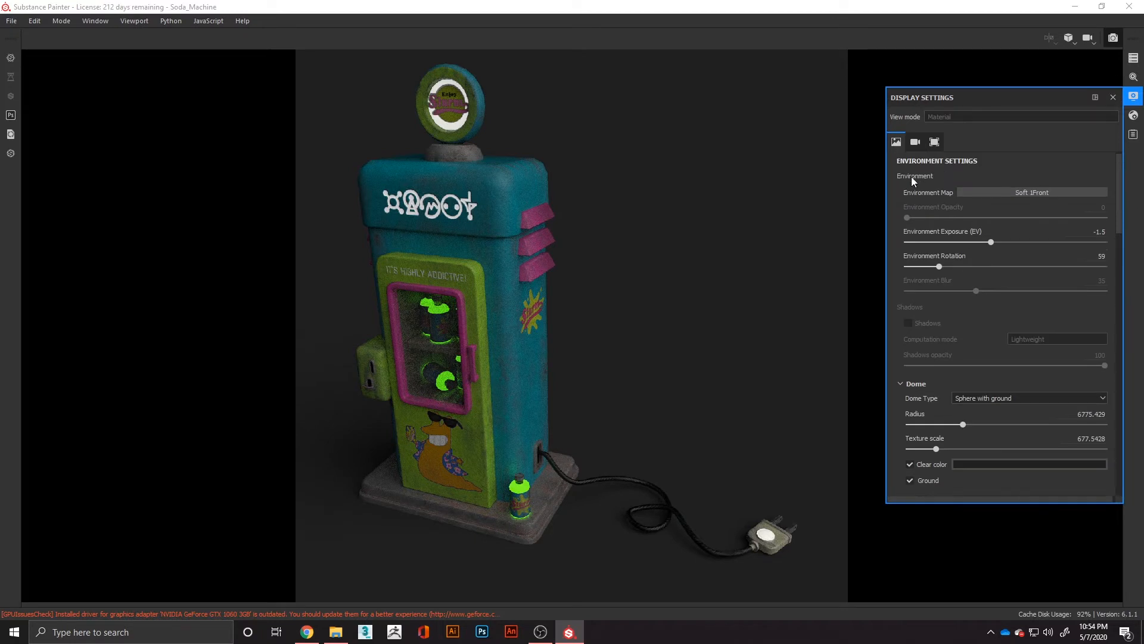
{"action": "left_click", "coordinate": [1007, 191]}
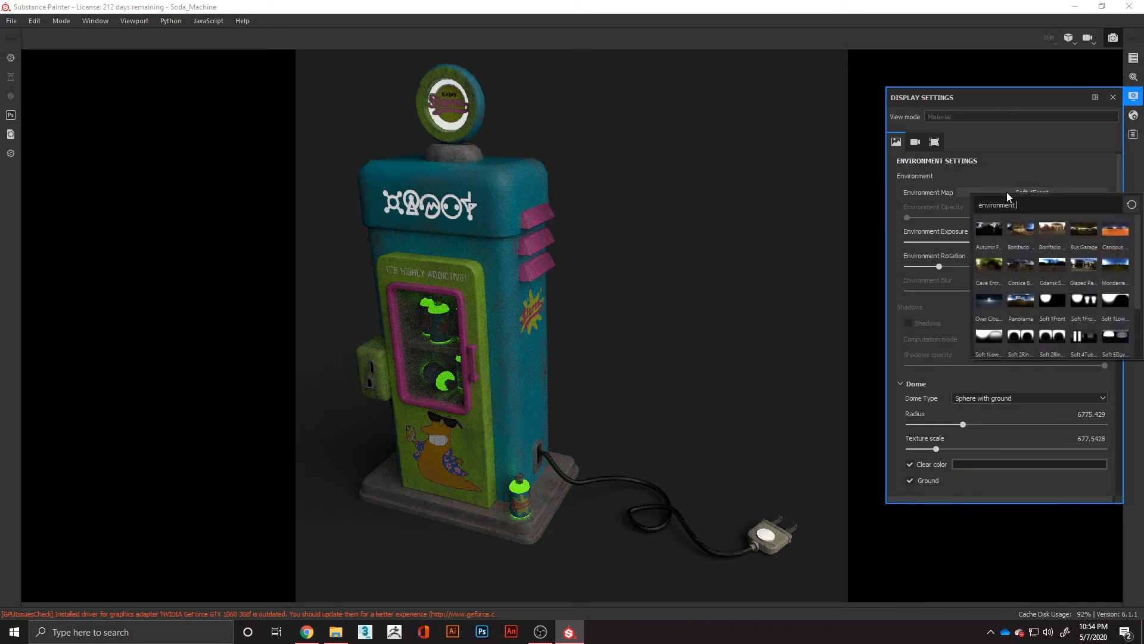
{"action": "left_click", "coordinate": [977, 177]}
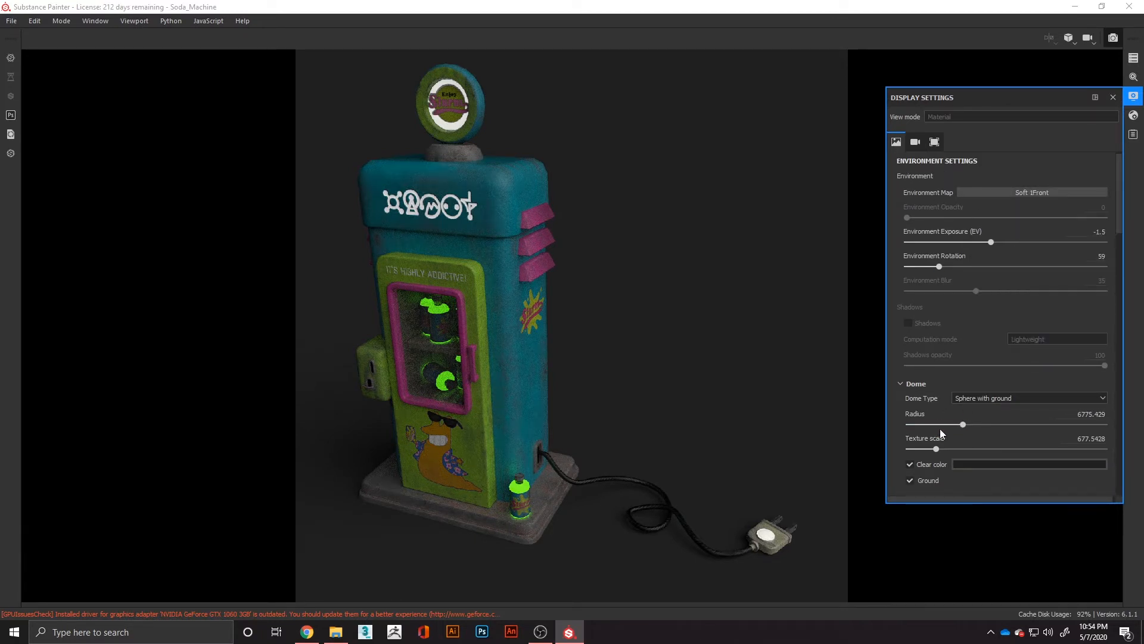
{"action": "left_click", "coordinate": [910, 464]}
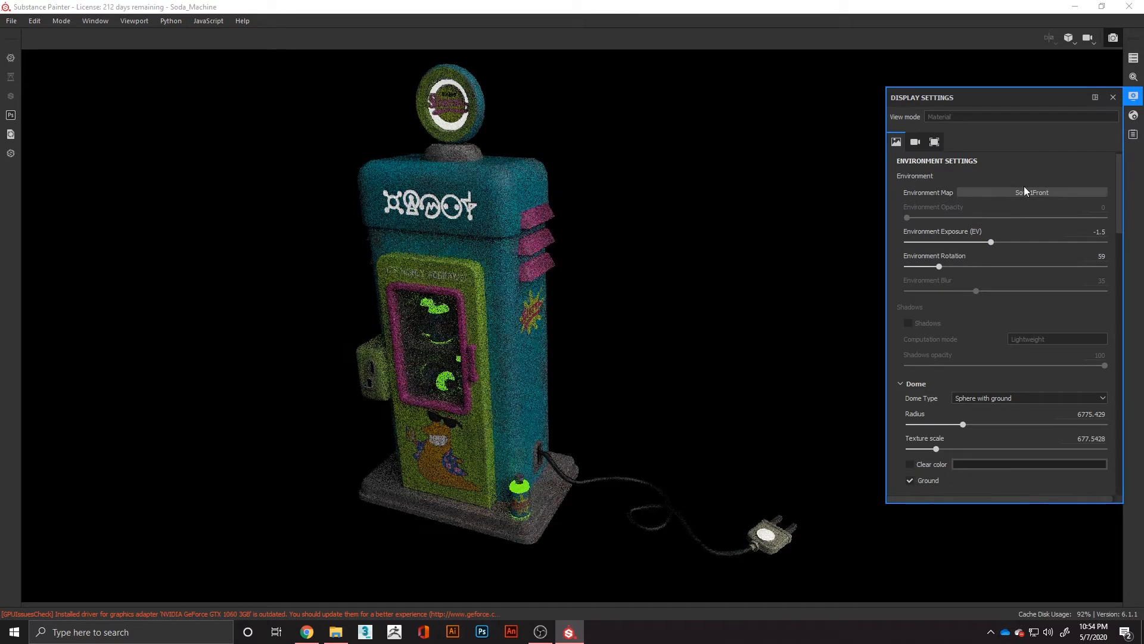
Try the Panorama environment map and examine the soda machine against it from the side, back and front
{"action": "left_click", "coordinate": [1032, 192]}
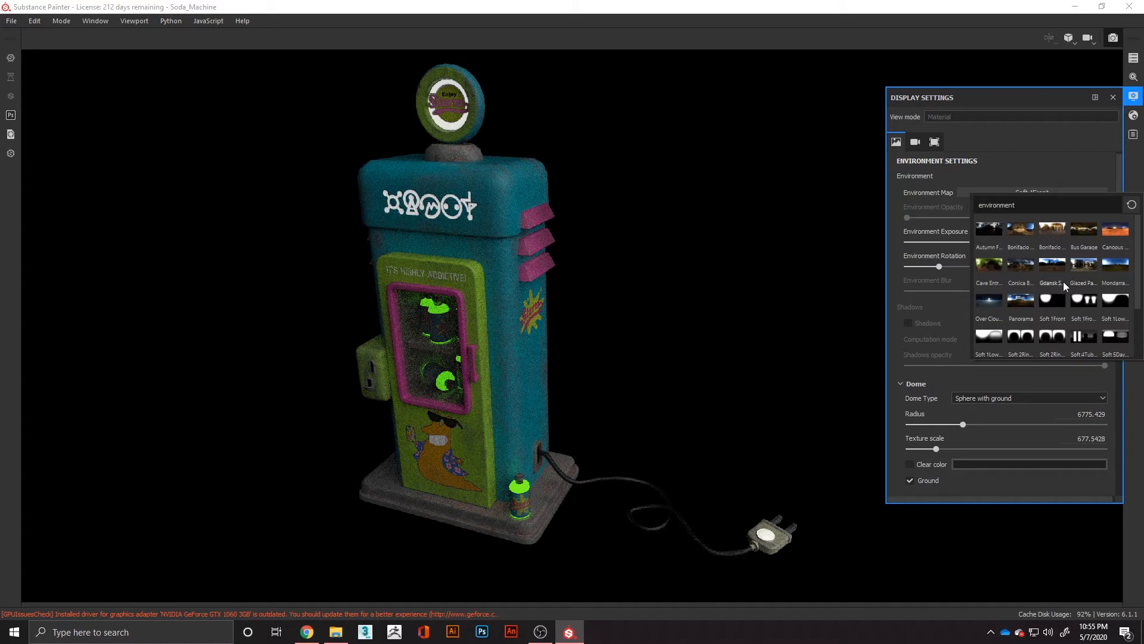
{"action": "scroll", "coordinate": [1020, 238], "scroll_direction": "down", "scroll_amount": 2}
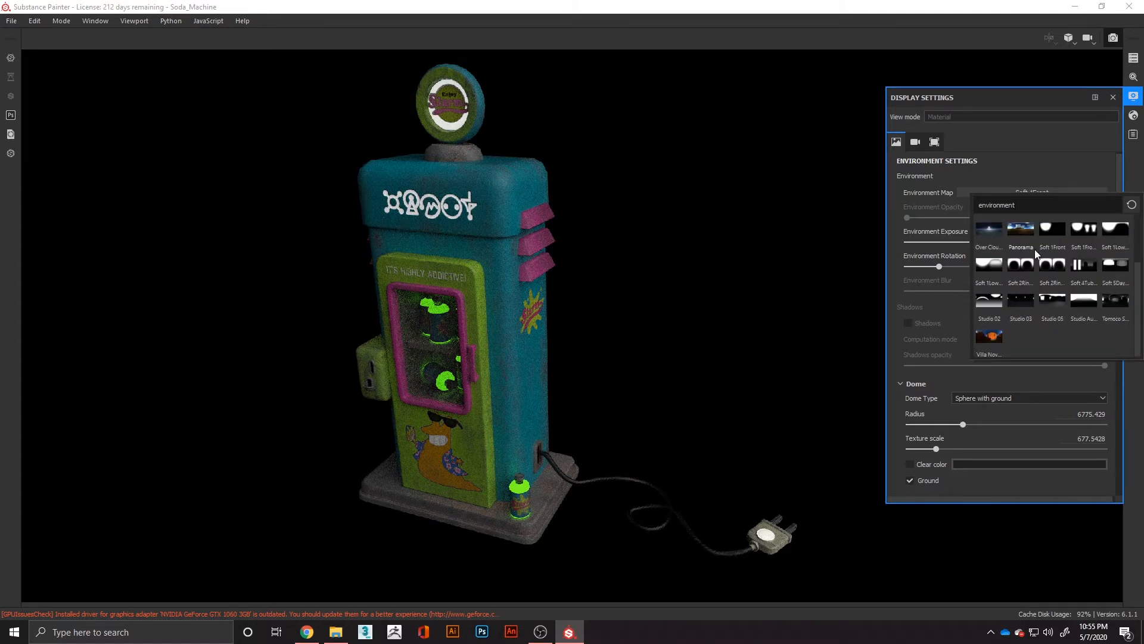
{"action": "scroll", "coordinate": [1070, 298], "scroll_direction": "up", "scroll_amount": 2}
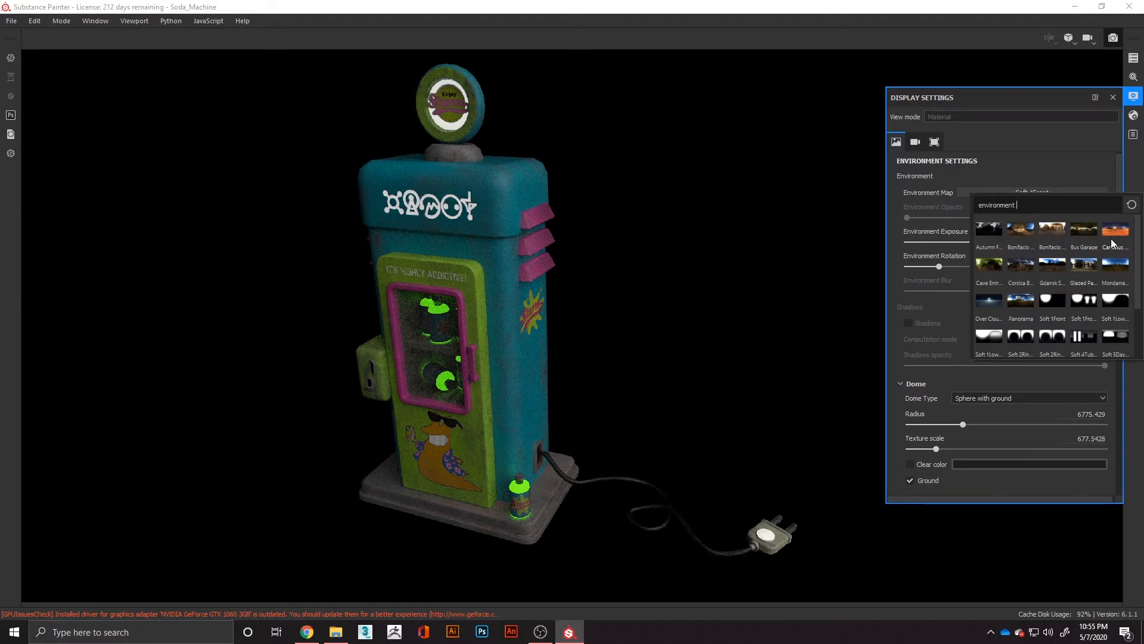
{"action": "scroll", "coordinate": [1027, 255], "scroll_direction": "down", "scroll_amount": 2}
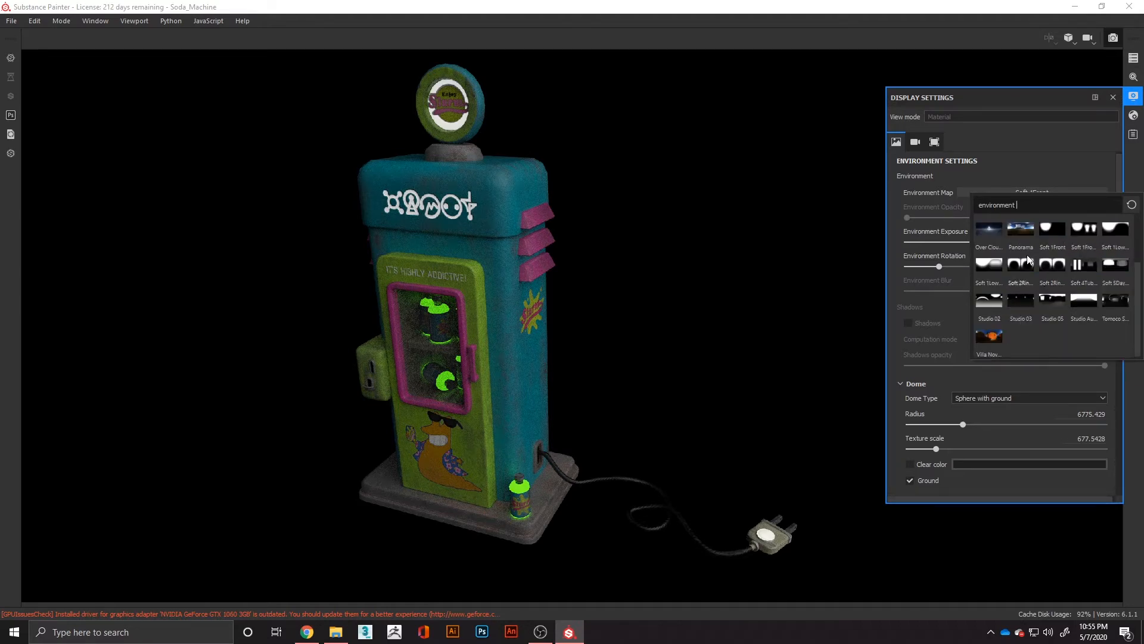
{"action": "left_click", "coordinate": [1020, 235]}
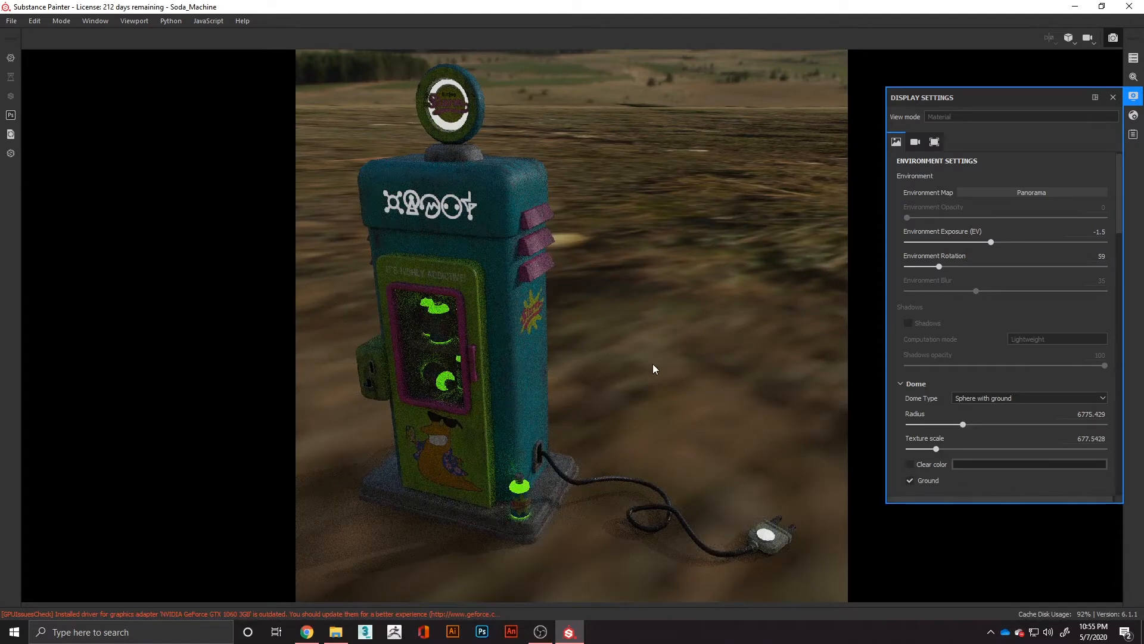
{"action": "left_click_drag", "start_coordinate": [505, 360], "coordinate": [322, 339], "text": "alt"}
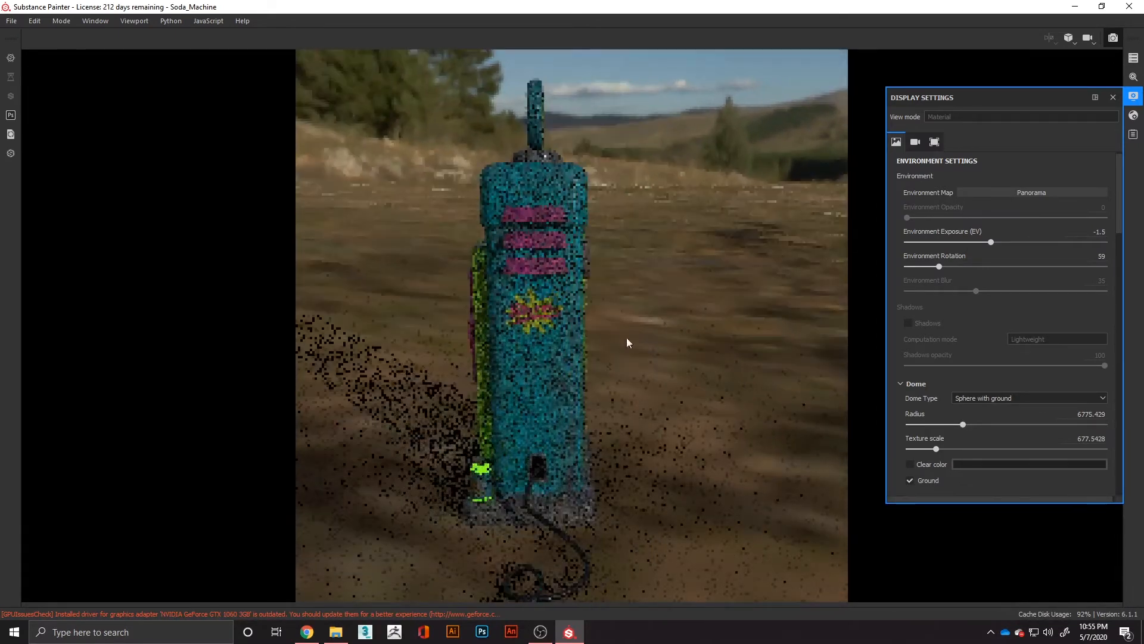
{"action": "left_click_drag", "start_coordinate": [437, 360], "coordinate": [656, 357], "text": "alt"}
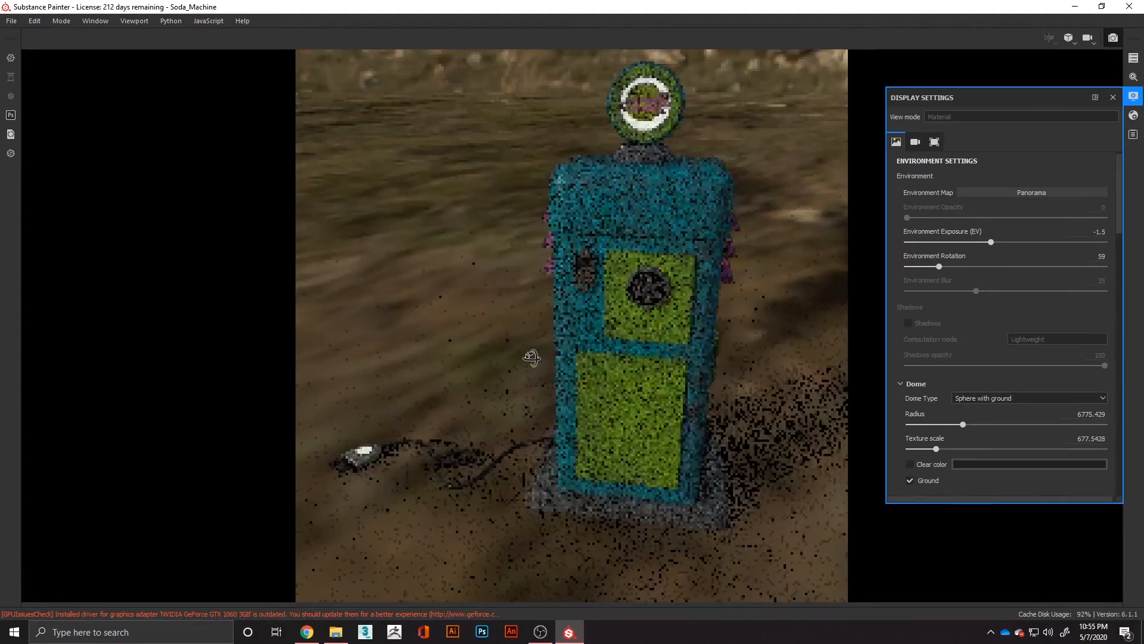
{"action": "left_click_drag", "start_coordinate": [532, 357], "coordinate": [415, 338], "text": "alt"}
{"action": "left_click_drag", "start_coordinate": [450, 394], "coordinate": [370, 391], "text": "alt"}
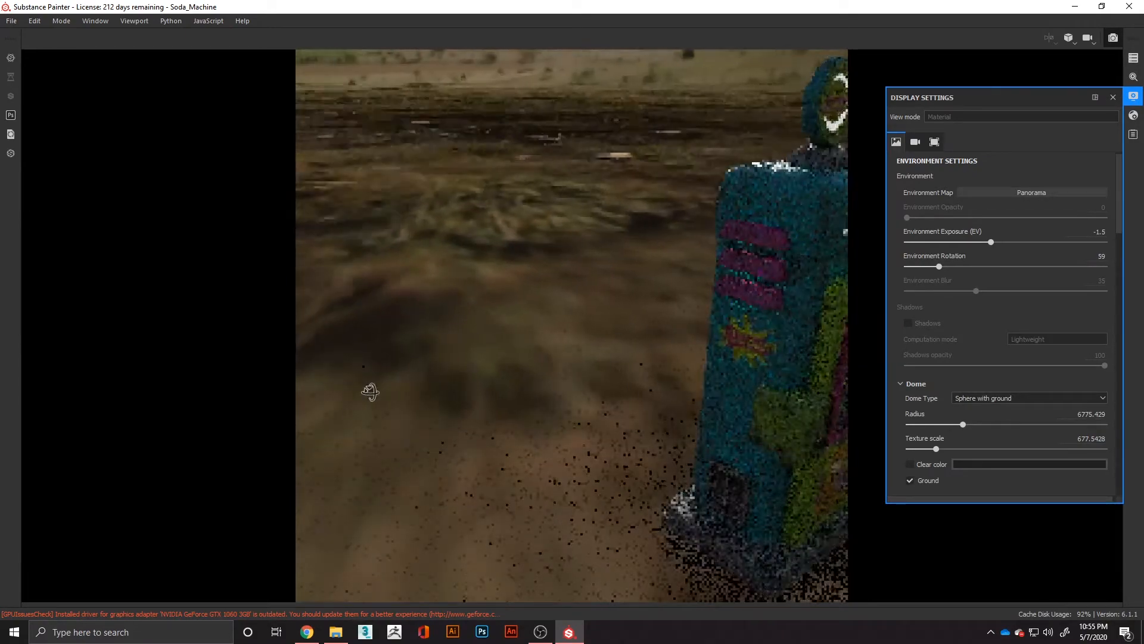
{"action": "right_click_drag", "start_coordinate": [683, 366], "coordinate": [621, 251], "text": "alt"}
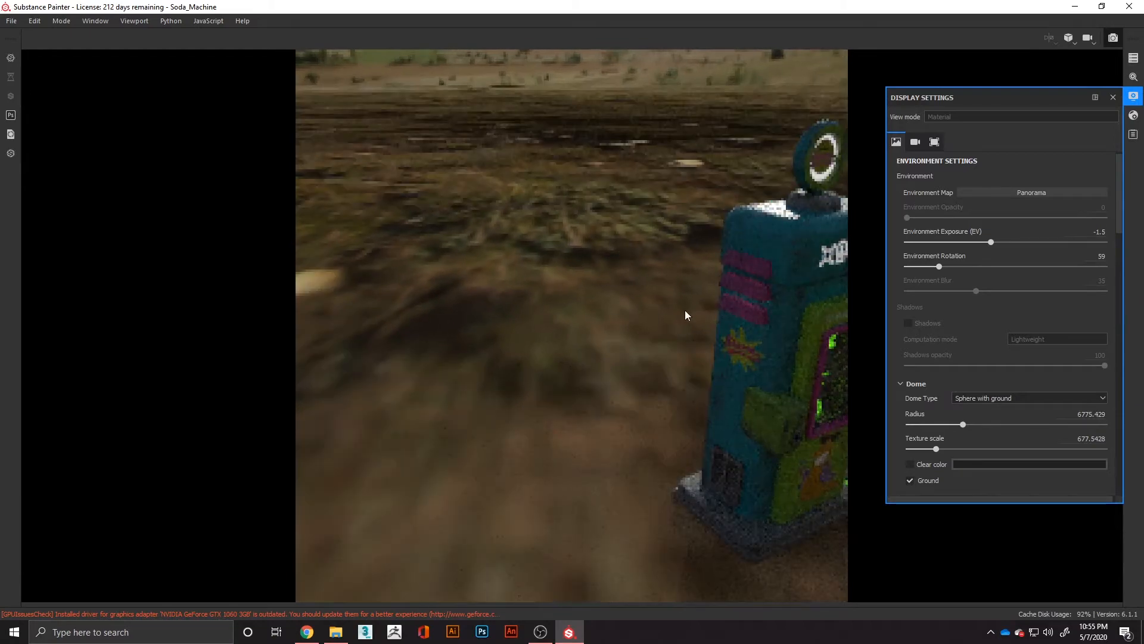
{"action": "middle_click_drag", "start_coordinate": [686, 315], "coordinate": [504, 309], "text": "alt"}
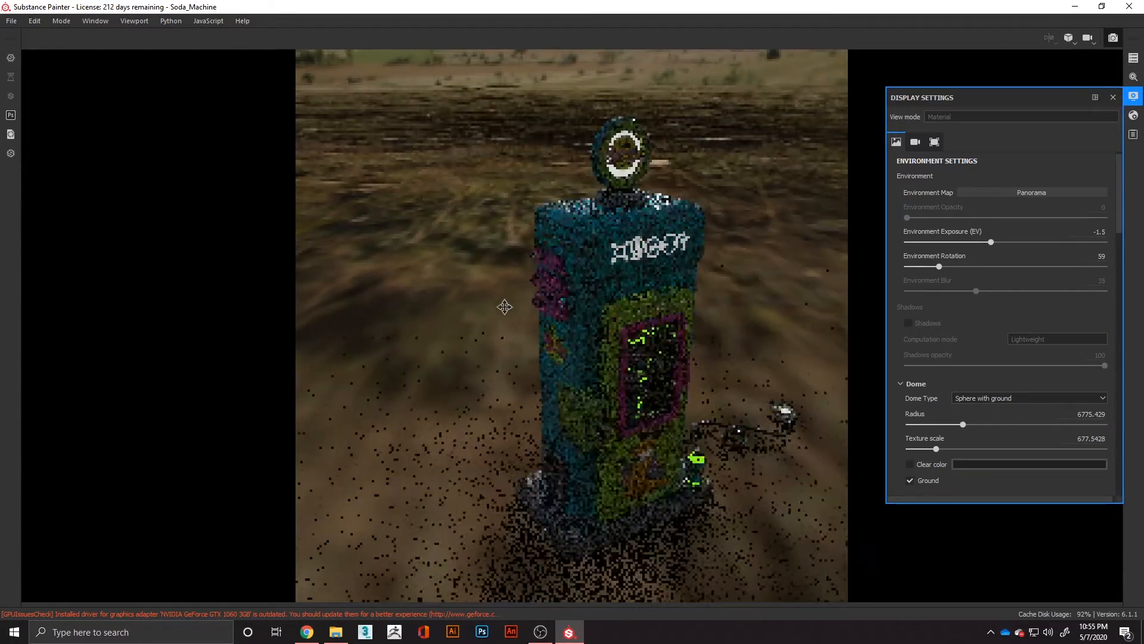
Try the Canopus Ground and Over Clouds environment maps behind the soda machine
{"action": "left_click", "coordinate": [1018, 192]}
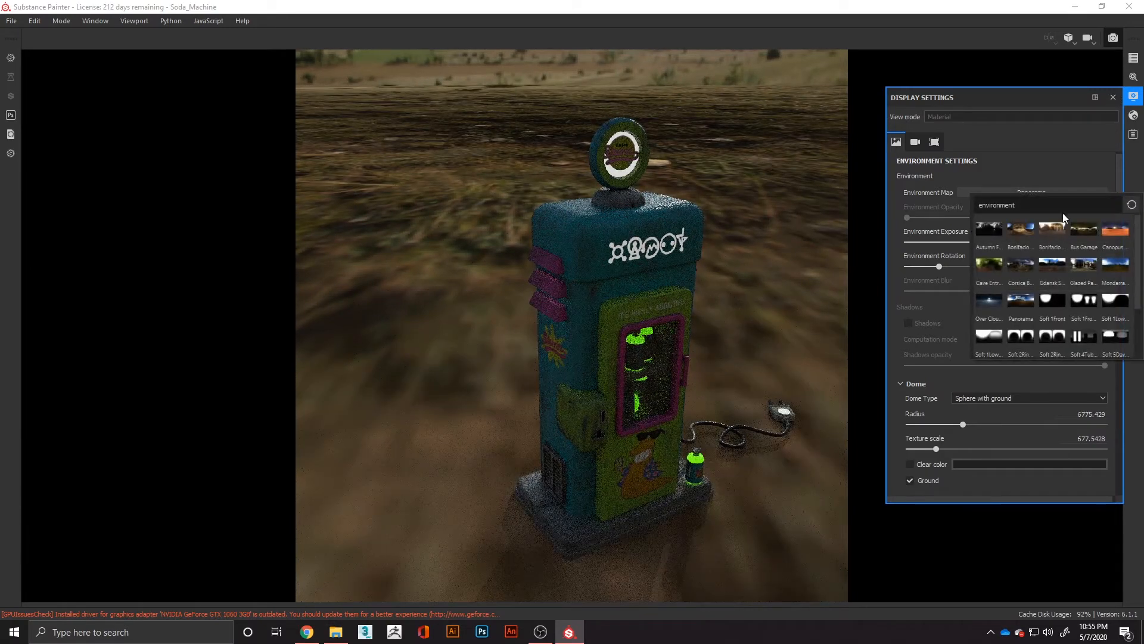
{"action": "left_click", "coordinate": [1112, 235]}
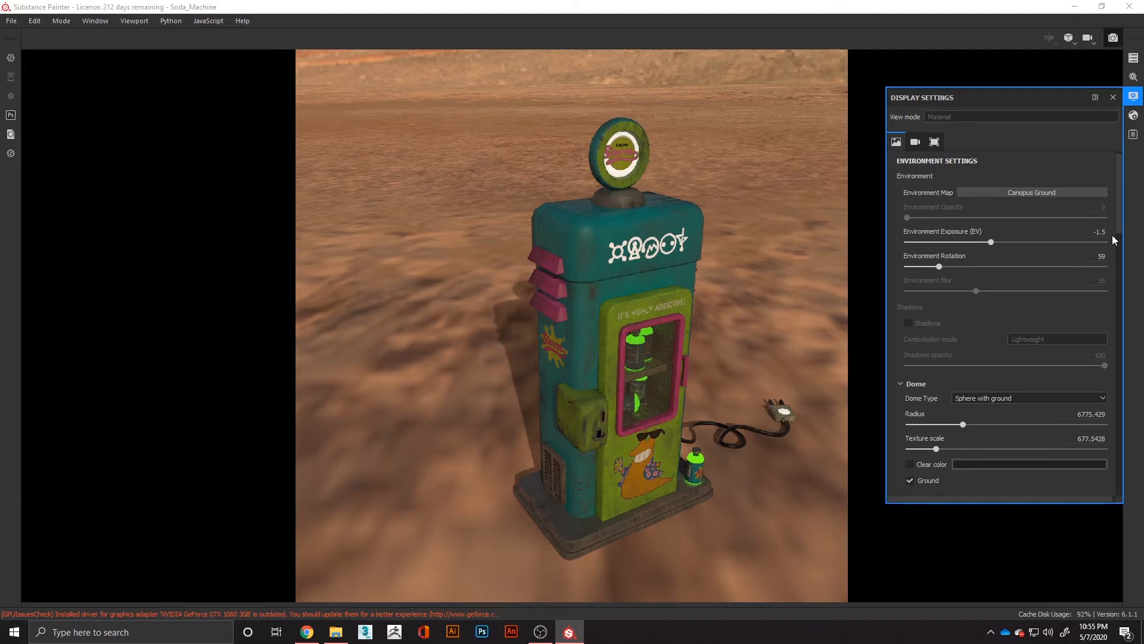
{"action": "left_click", "coordinate": [1054, 195]}
{"action": "left_click", "coordinate": [989, 300]}
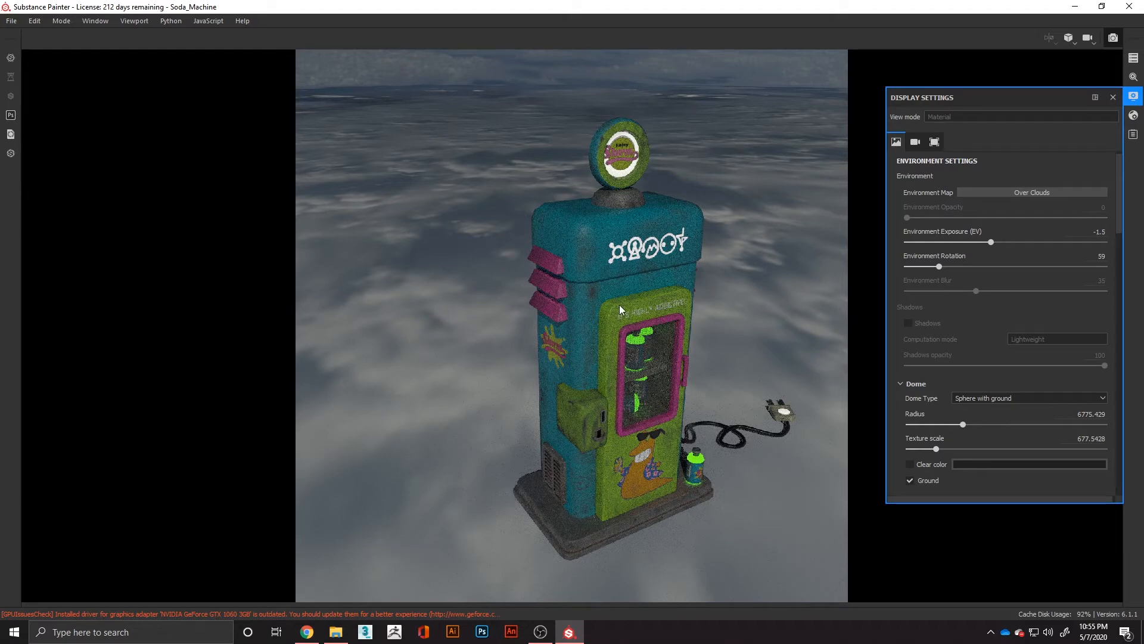
{"action": "left_click_drag", "start_coordinate": [606, 305], "coordinate": [848, 280], "text": "alt"}
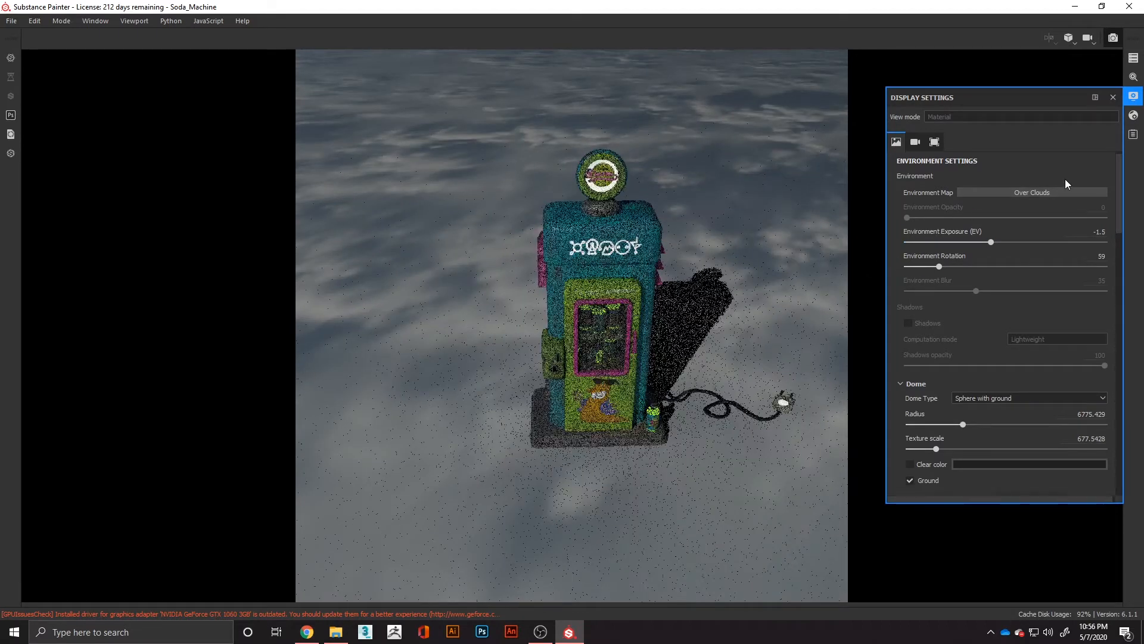
Set the environment map to Studio 05, show the machine at an angle and rotate the environment to 239
{"action": "left_click", "coordinate": [1015, 192]}
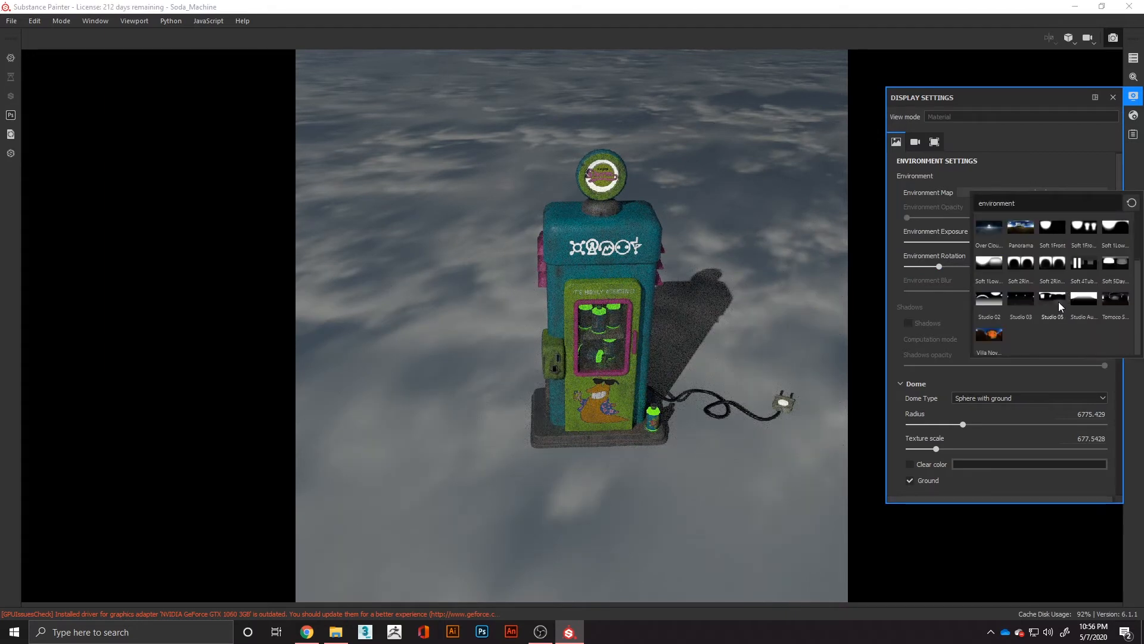
{"action": "mouse_move", "coordinate": [1053, 300]}
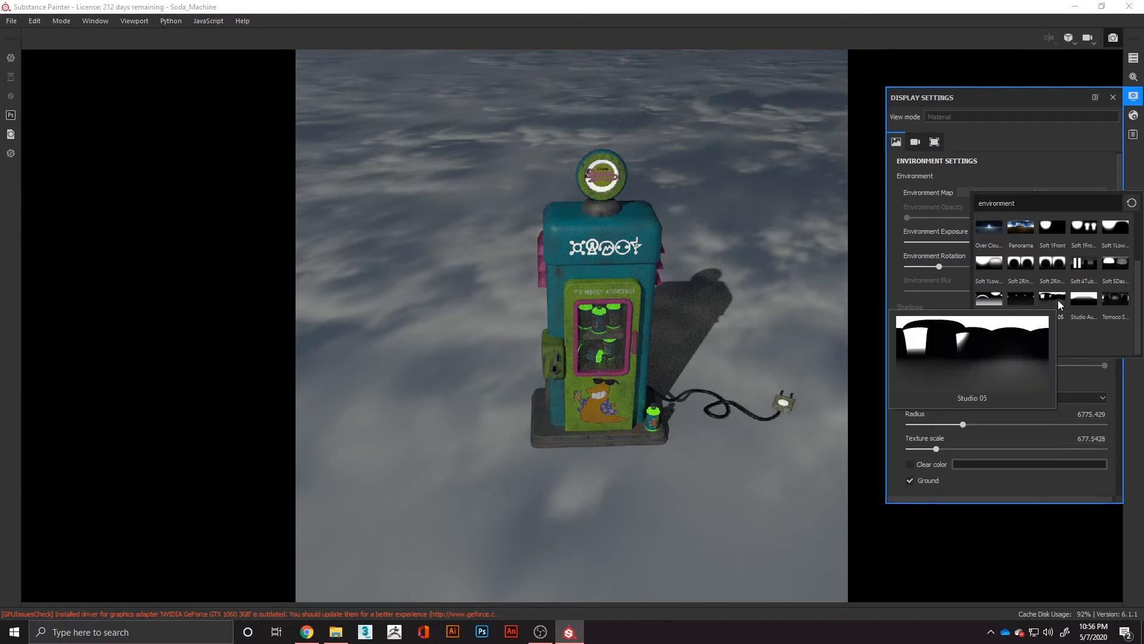
{"action": "left_click", "coordinate": [1050, 296]}
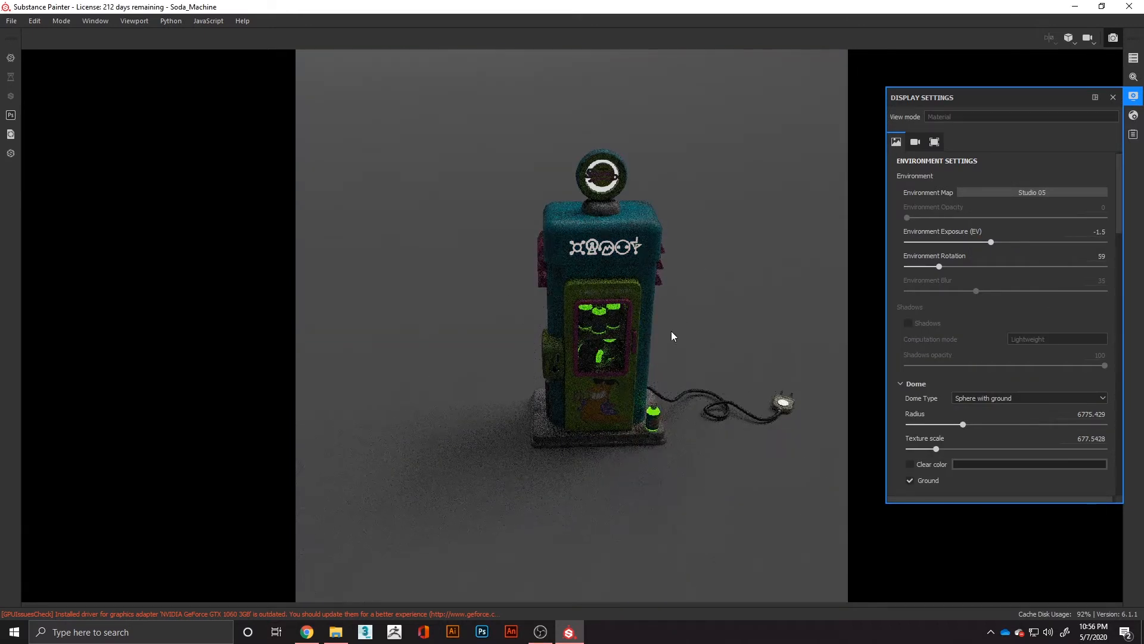
{"action": "key", "text": "ctrl"}
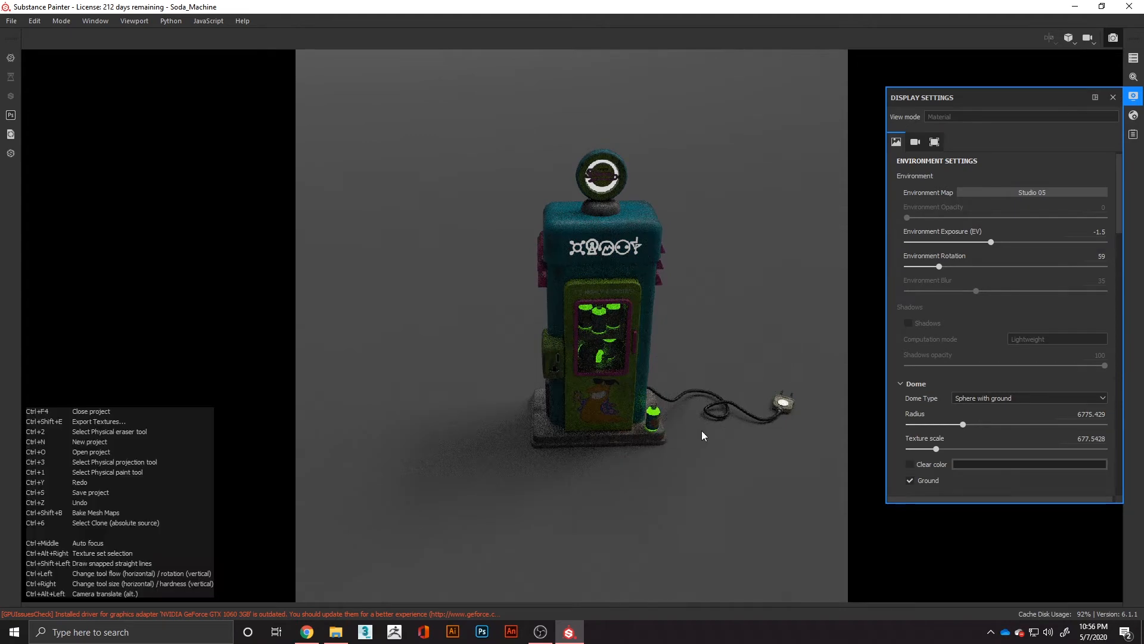
{"action": "left_click_drag", "start_coordinate": [674, 440], "coordinate": [637, 409], "text": "alt"}
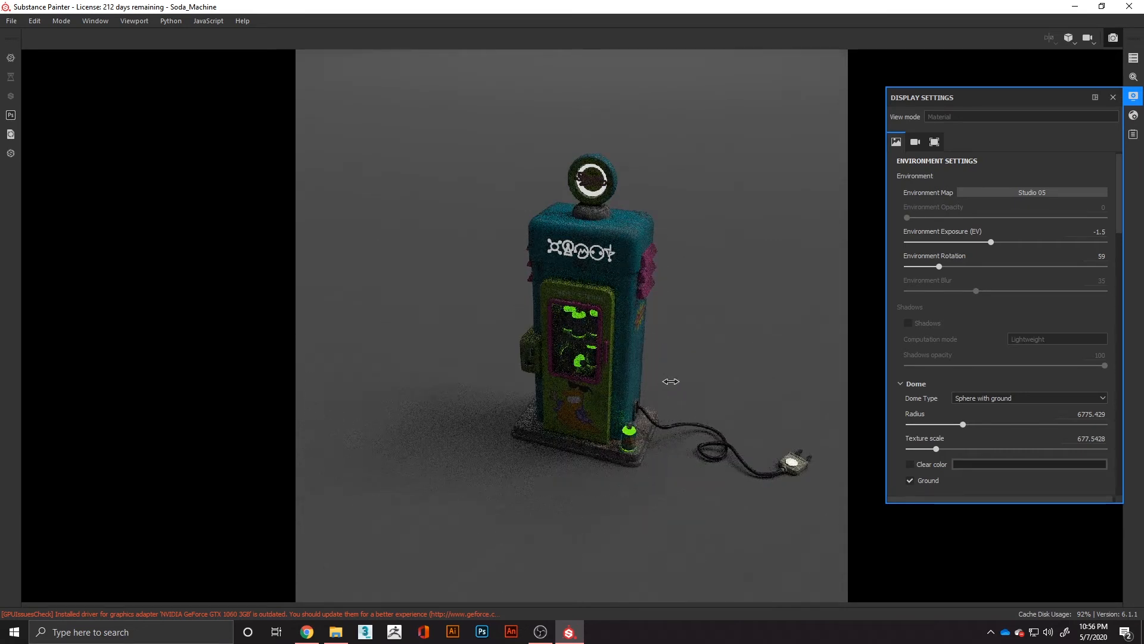
{"action": "right_click_drag", "start_coordinate": [670, 381], "coordinate": [715, 381], "text": "shift"}
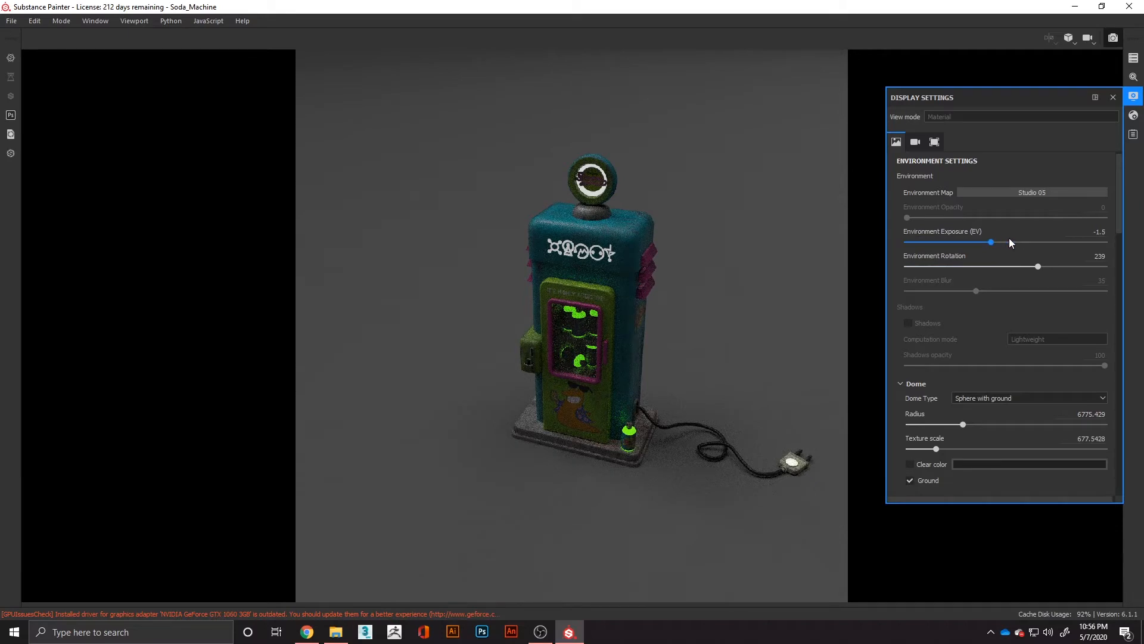
Test brighter and darker environment exposures, and set the exposure to 0
{"action": "left_click", "coordinate": [1025, 241]}
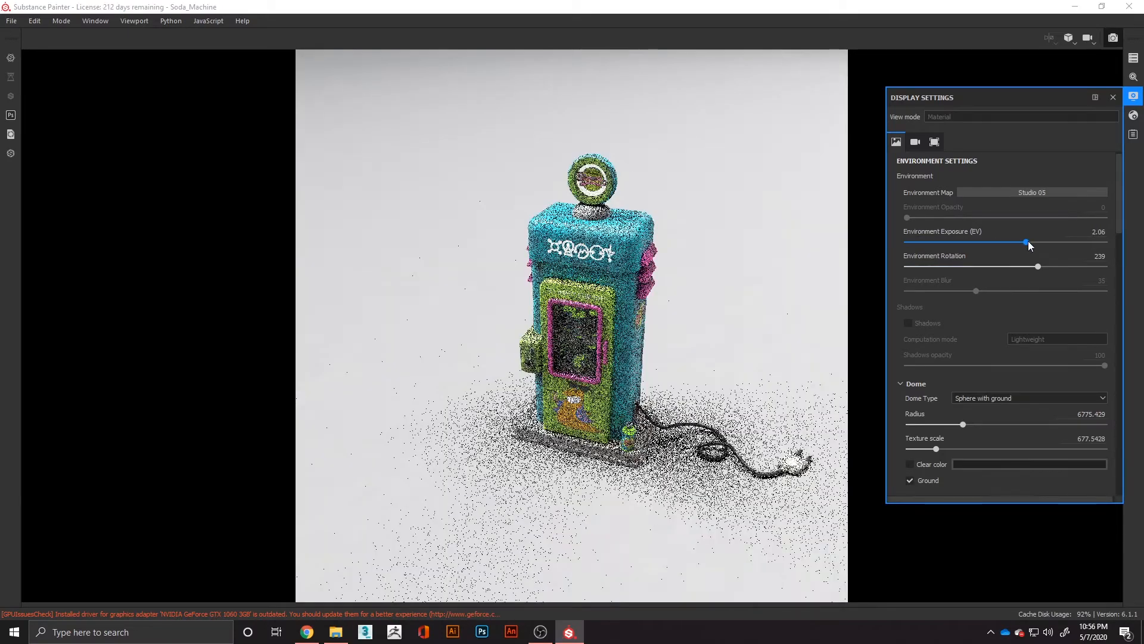
{"action": "left_click", "coordinate": [947, 241]}
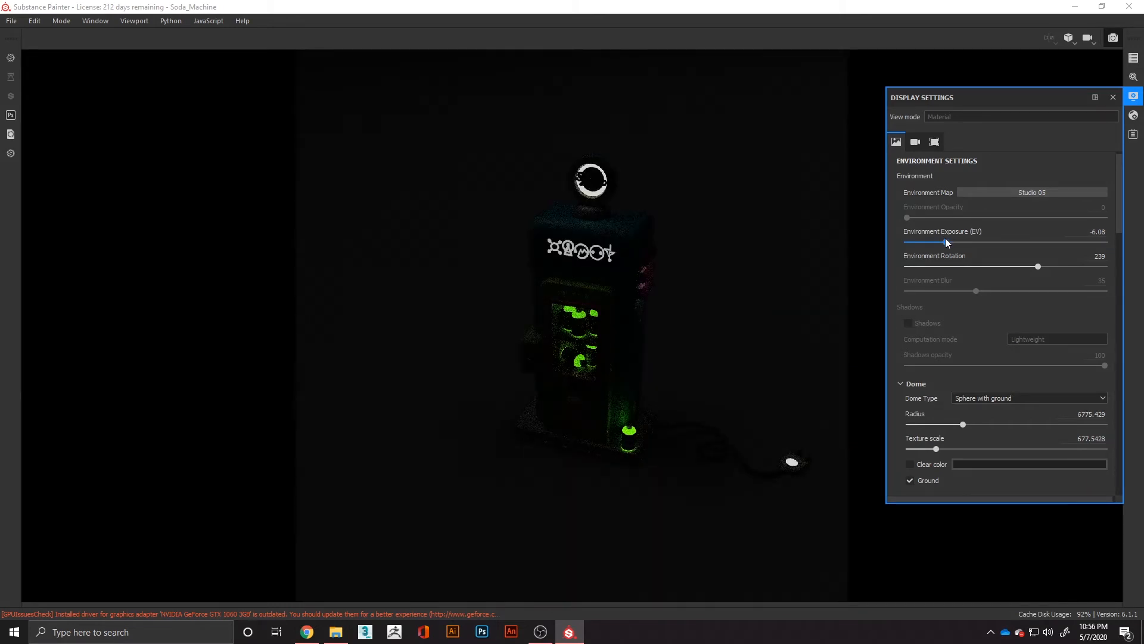
{"action": "left_click", "coordinate": [1017, 242]}
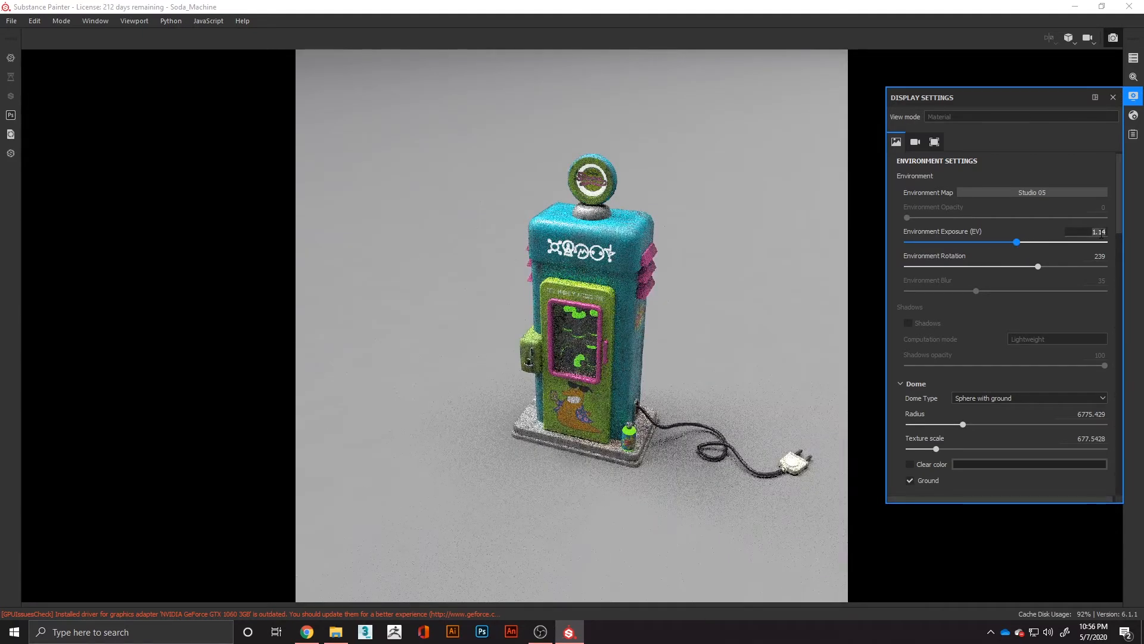
{"action": "type", "text": "0"}
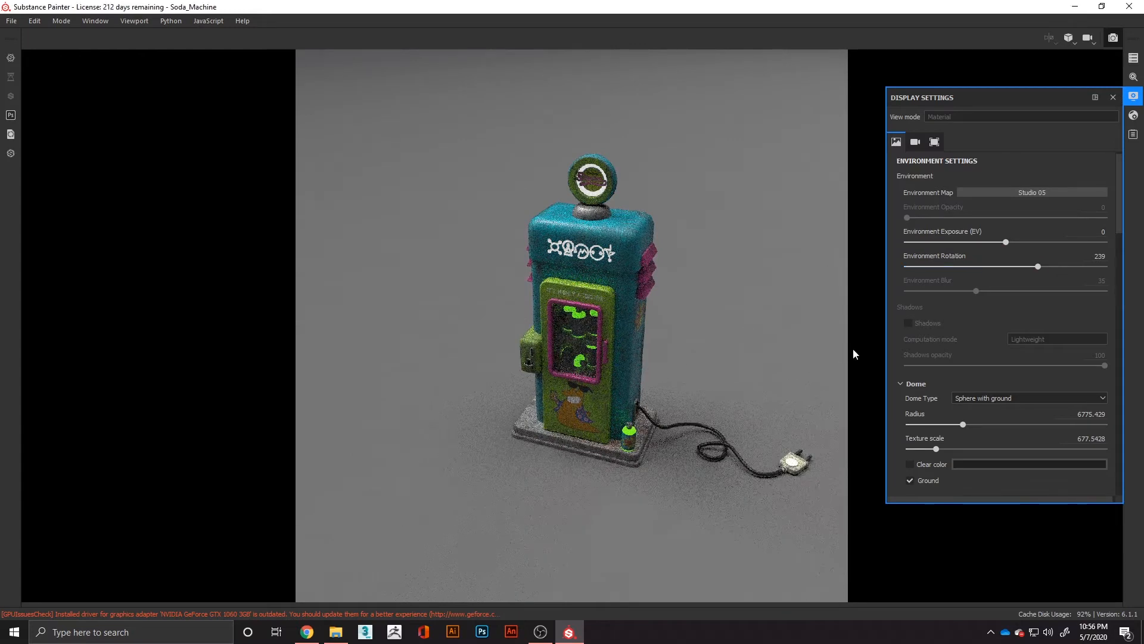
Enable the dome's clear color, try bright red as the background and change it to a dark gray
{"action": "scroll", "coordinate": [938, 374], "scroll_direction": "down", "scroll_amount": 2}
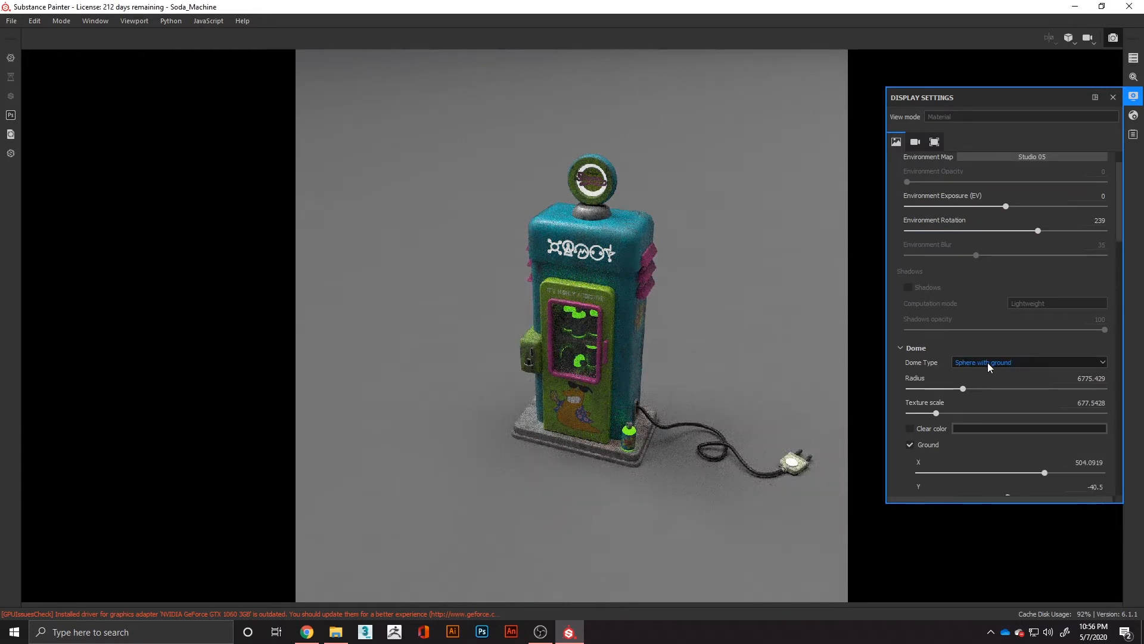
{"action": "left_click", "coordinate": [910, 429]}
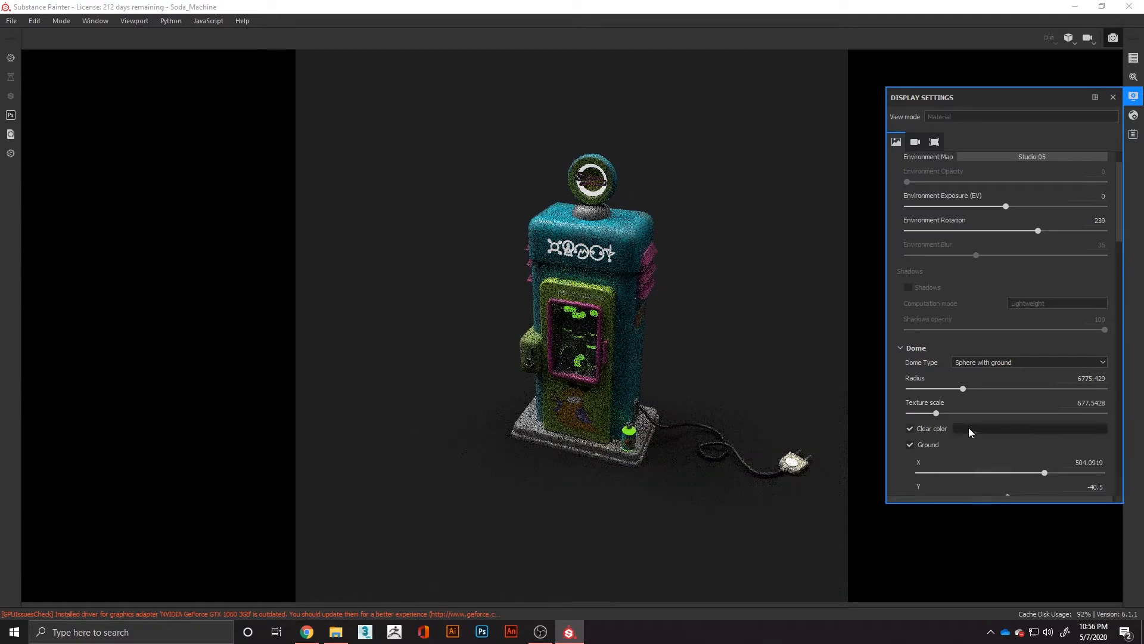
{"action": "left_click", "coordinate": [968, 429]}
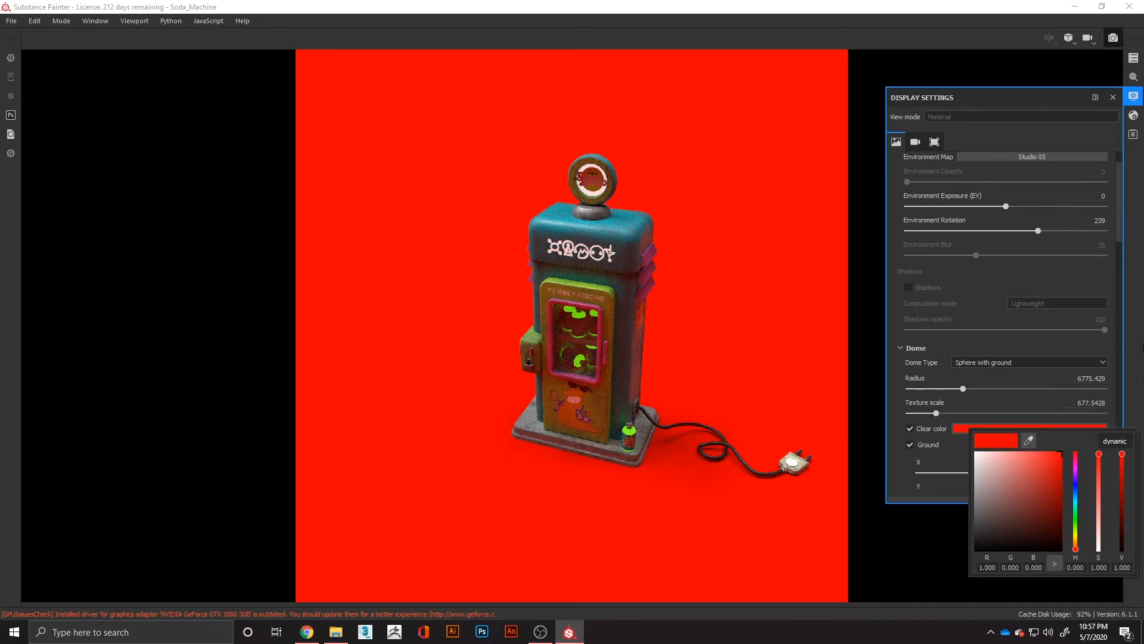
{"action": "left_click_drag", "start_coordinate": [997, 486], "coordinate": [908, 487]}
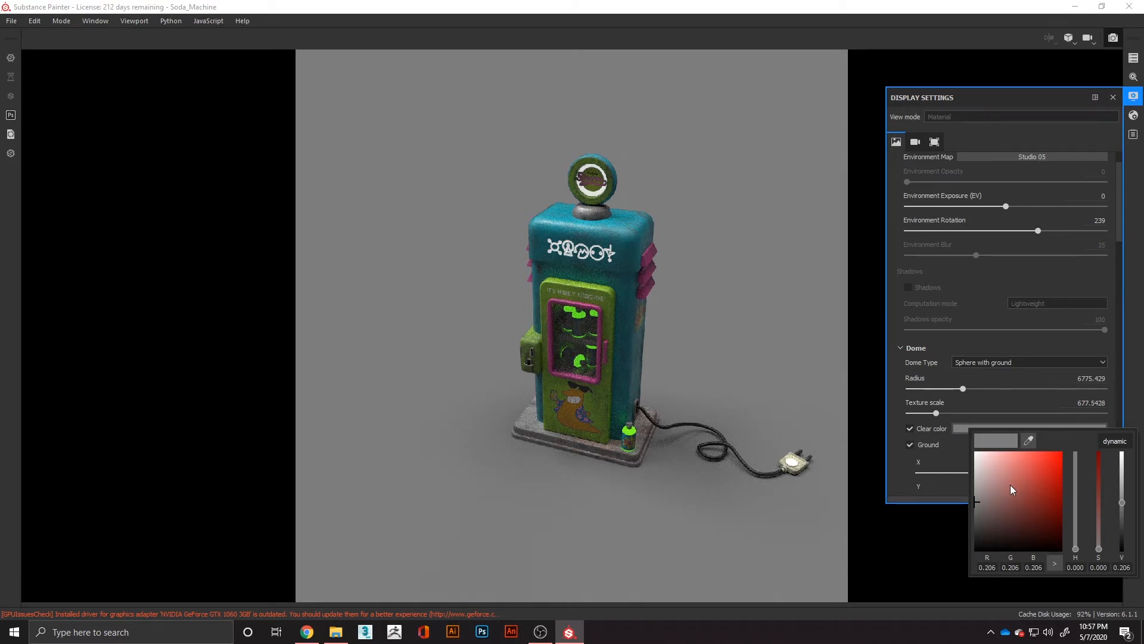
{"action": "left_click_drag", "start_coordinate": [981, 511], "coordinate": [963, 516]}
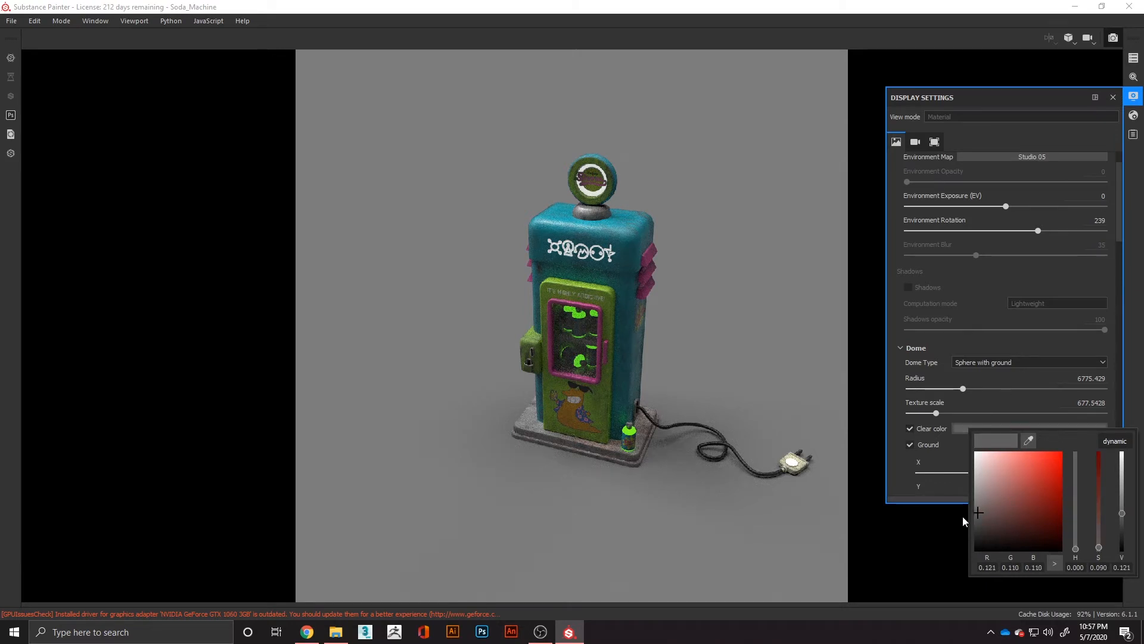
{"action": "left_click", "coordinate": [902, 452]}
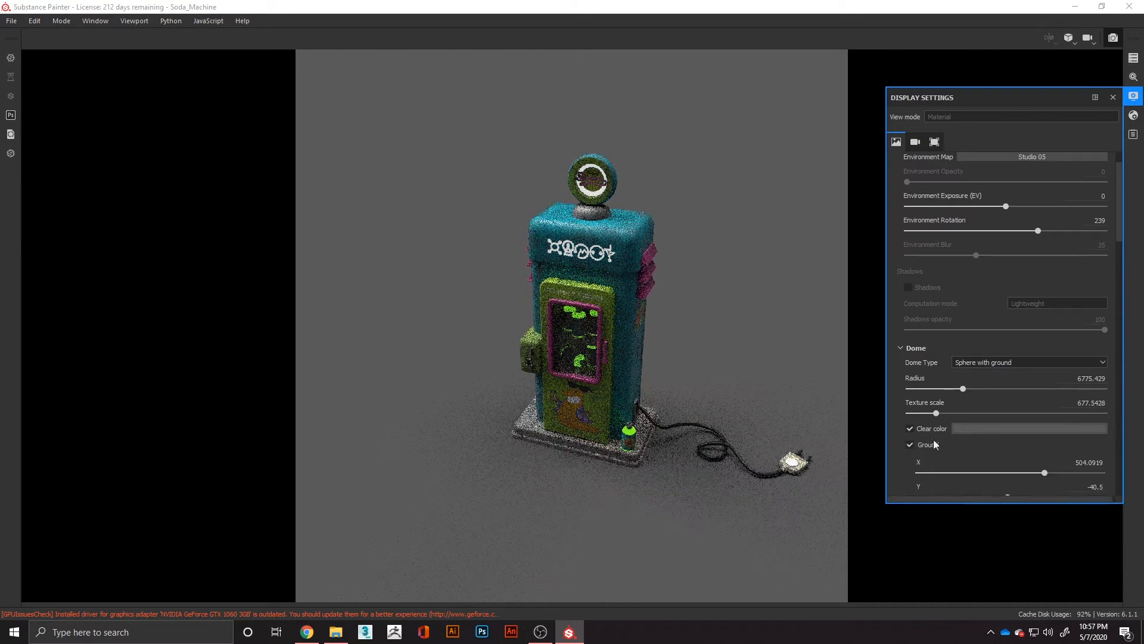
Switch the dome's ground off and back on to compare the shadow under the machine
{"action": "scroll", "coordinate": [950, 438], "scroll_direction": "down", "scroll_amount": 1}
{"action": "left_click", "coordinate": [911, 412]}
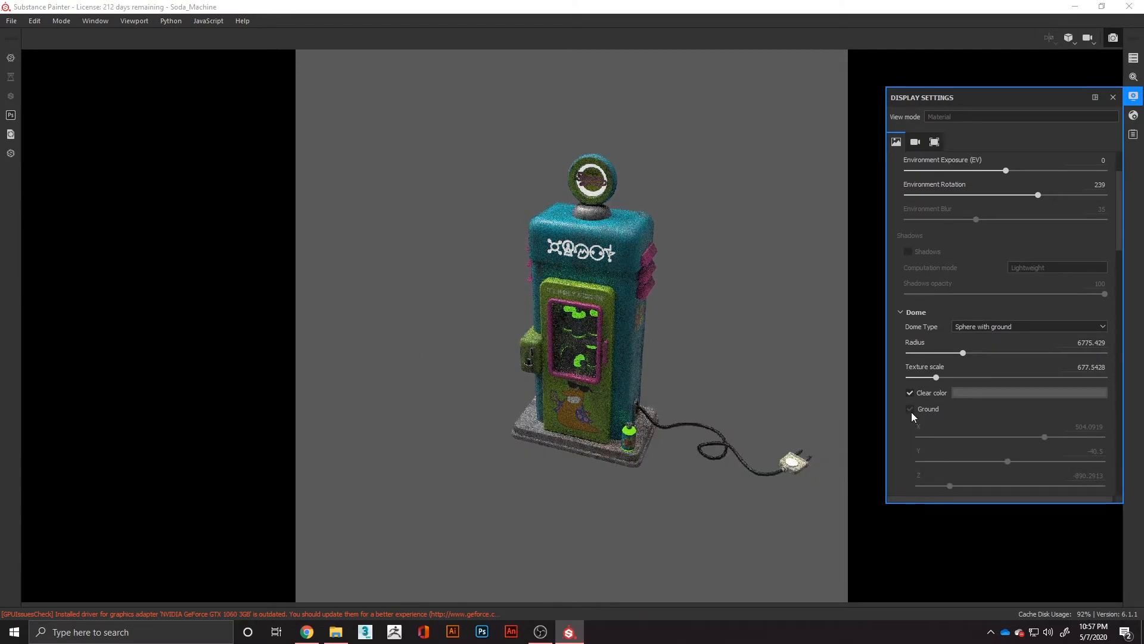
{"action": "left_click", "coordinate": [911, 412]}
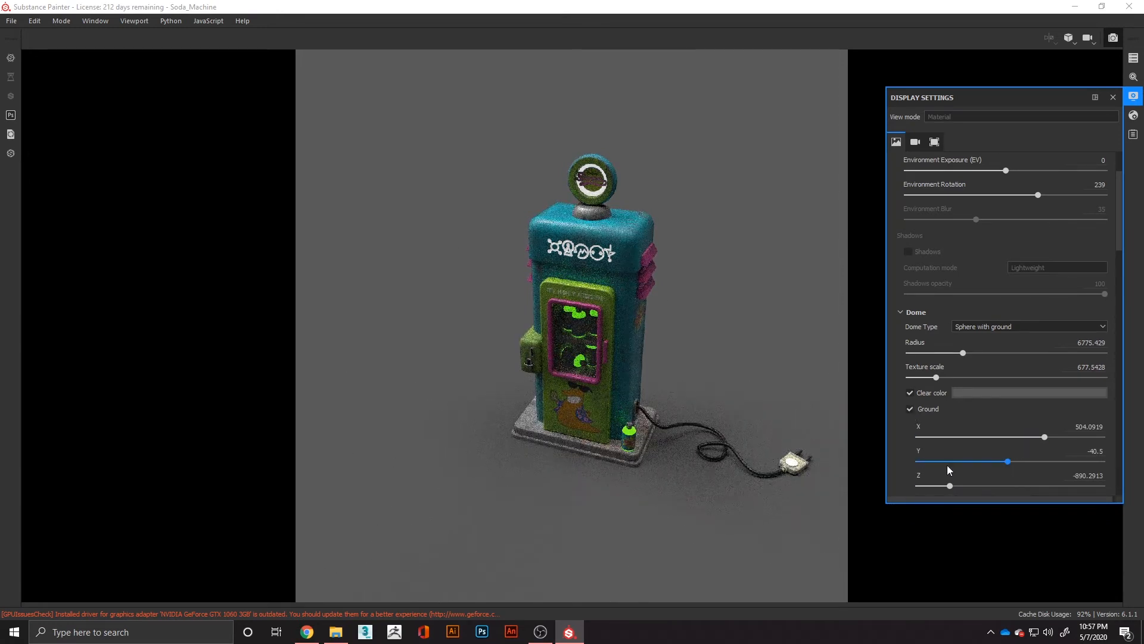
Try higher and lower Y positions for the dome's ground, and set Y back to -40.5
{"action": "left_click", "coordinate": [1020, 461]}
{"action": "left_click", "coordinate": [1017, 462]}
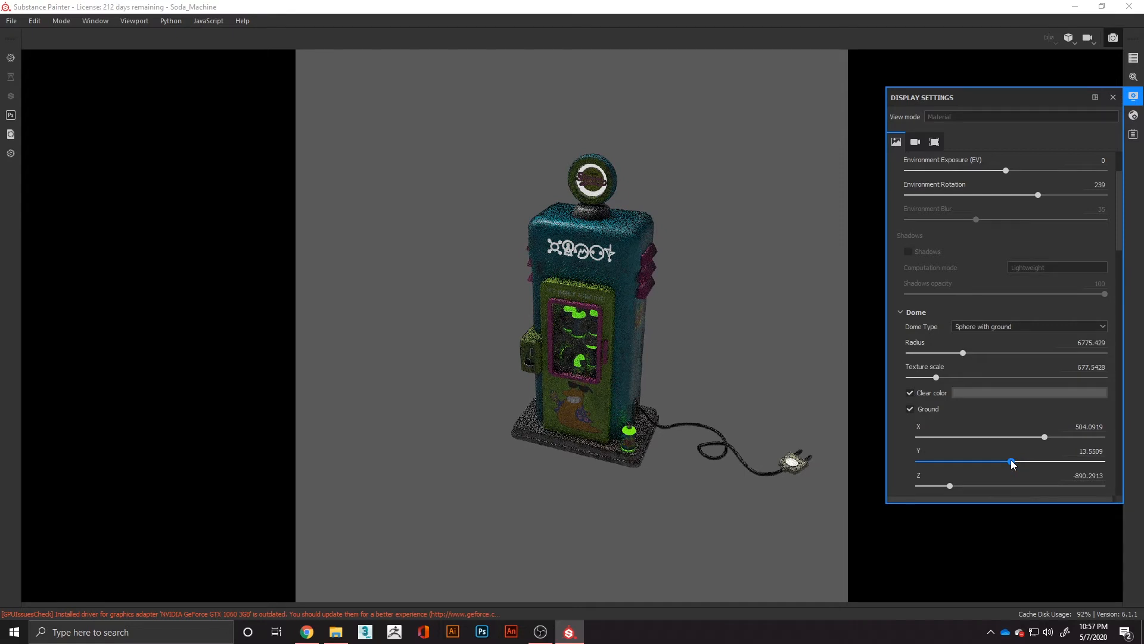
{"action": "left_click_drag", "start_coordinate": [1013, 461], "coordinate": [1010, 462]}
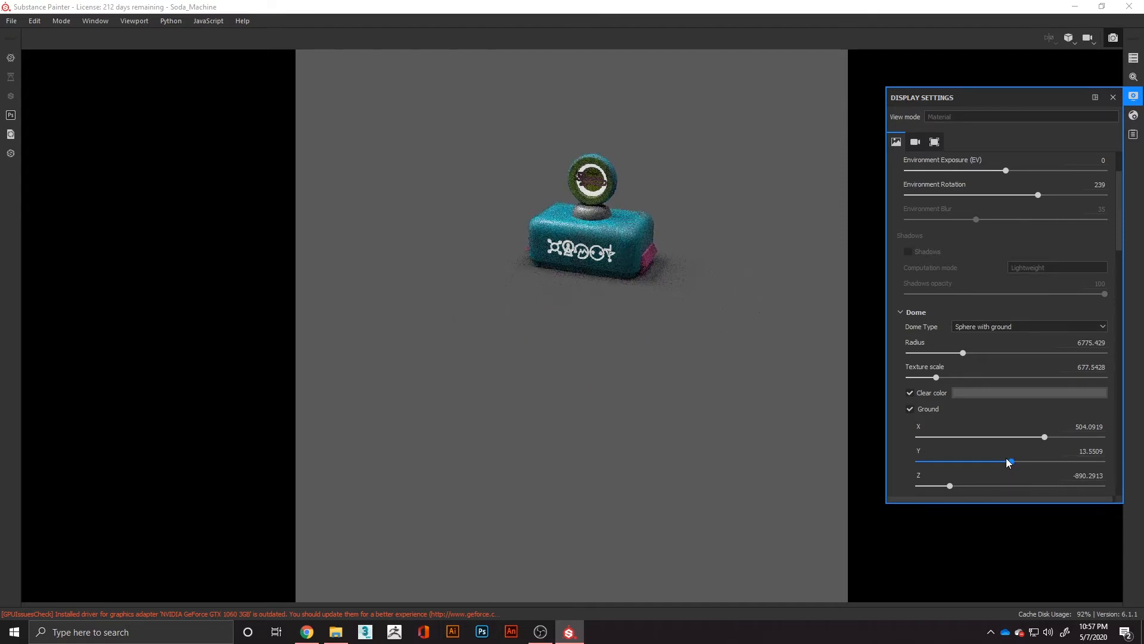
{"action": "left_click", "coordinate": [1006, 461]}
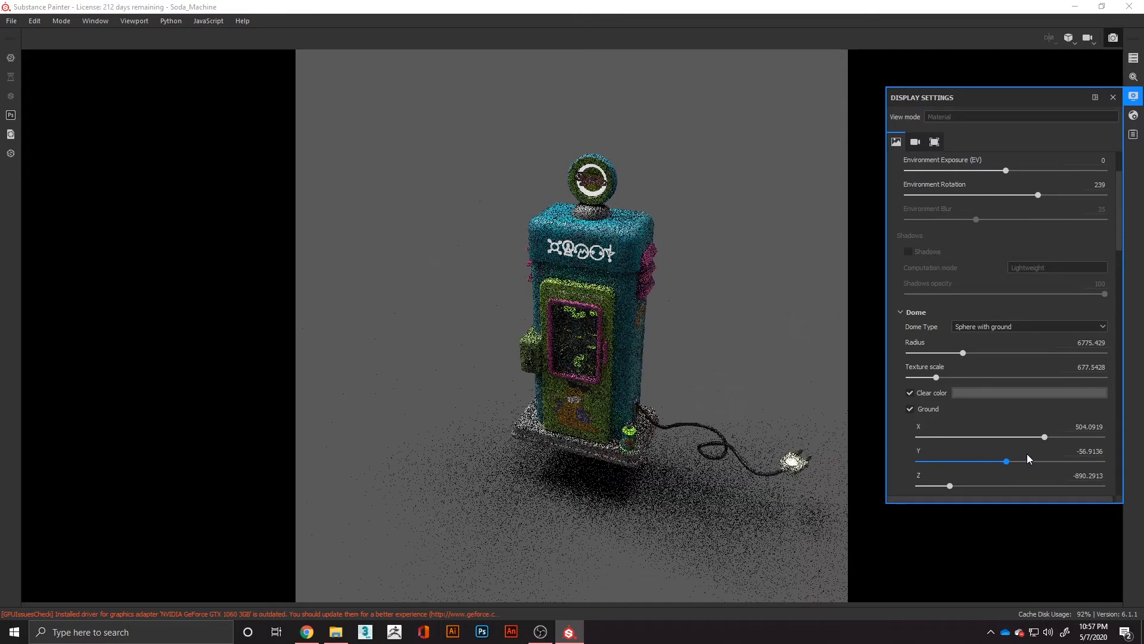
{"action": "left_click", "coordinate": [1098, 449]}
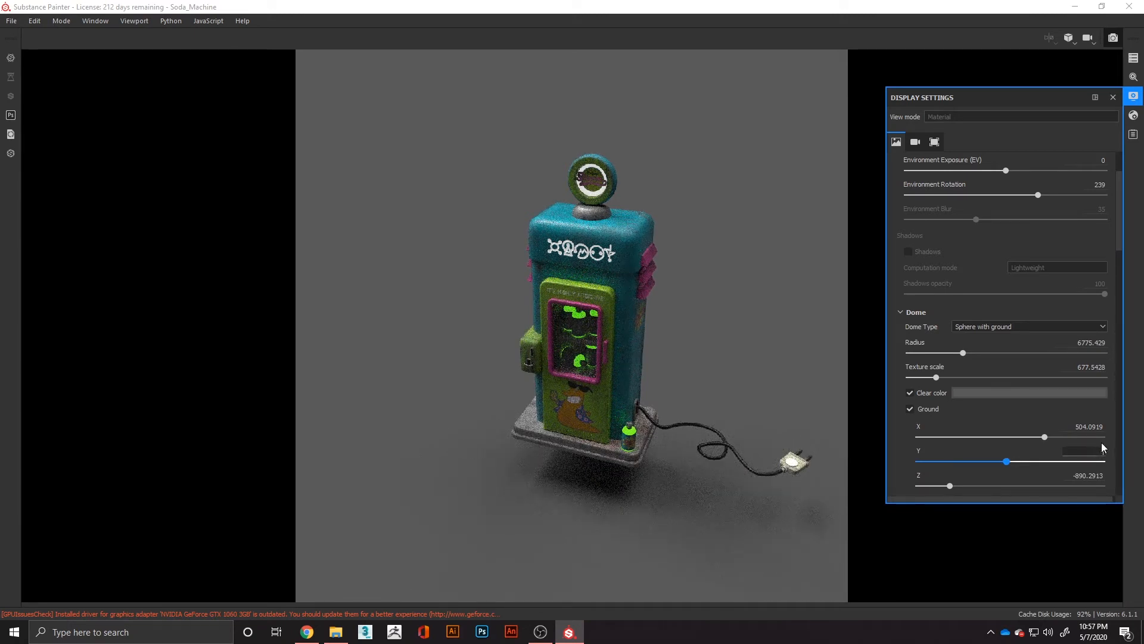
{"action": "type", "text": "-40.5"}
{"action": "key", "text": "Return"}
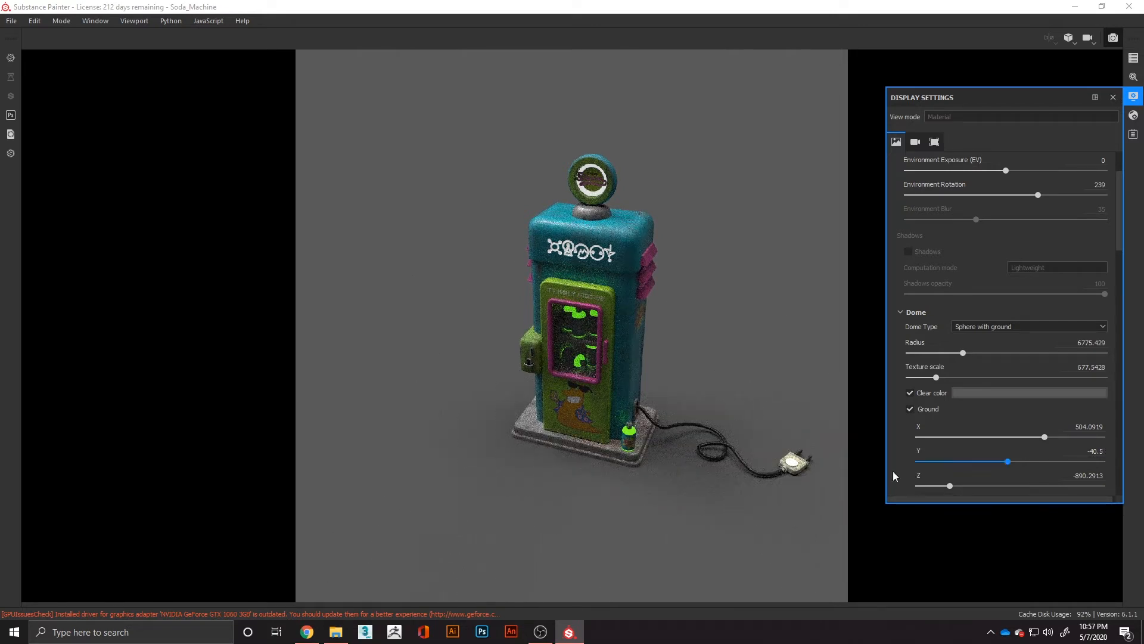
Set the ground's reflectivity to white and raise its glossiness to 1 to test a mirror-like floor
{"action": "scroll", "coordinate": [892, 435], "scroll_direction": "down", "scroll_amount": 3}
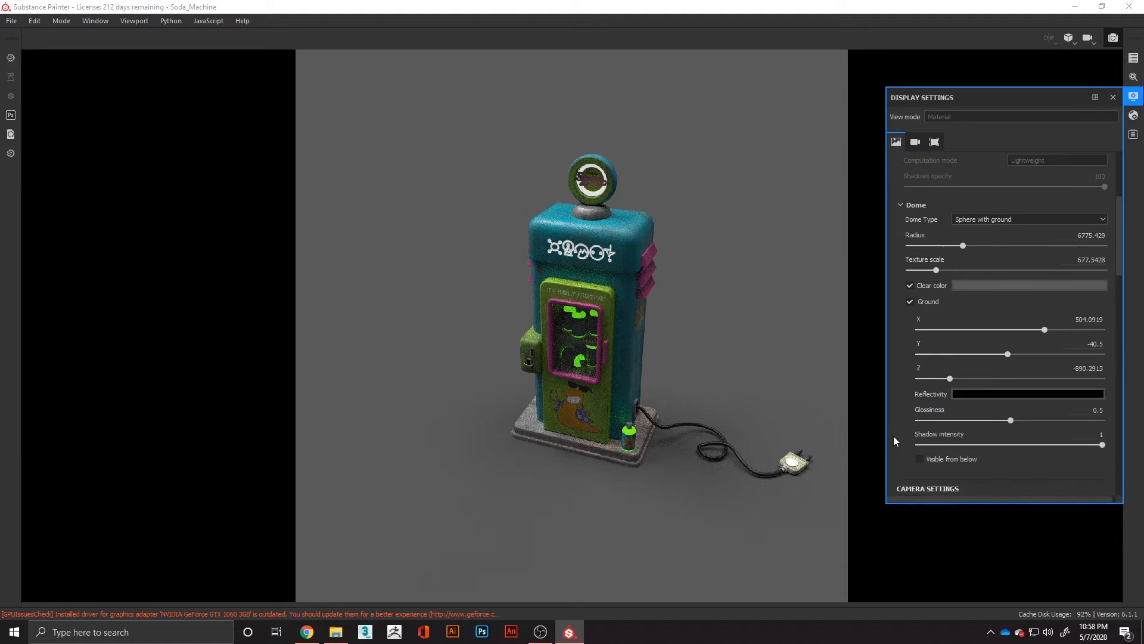
{"action": "left_click", "coordinate": [979, 398]}
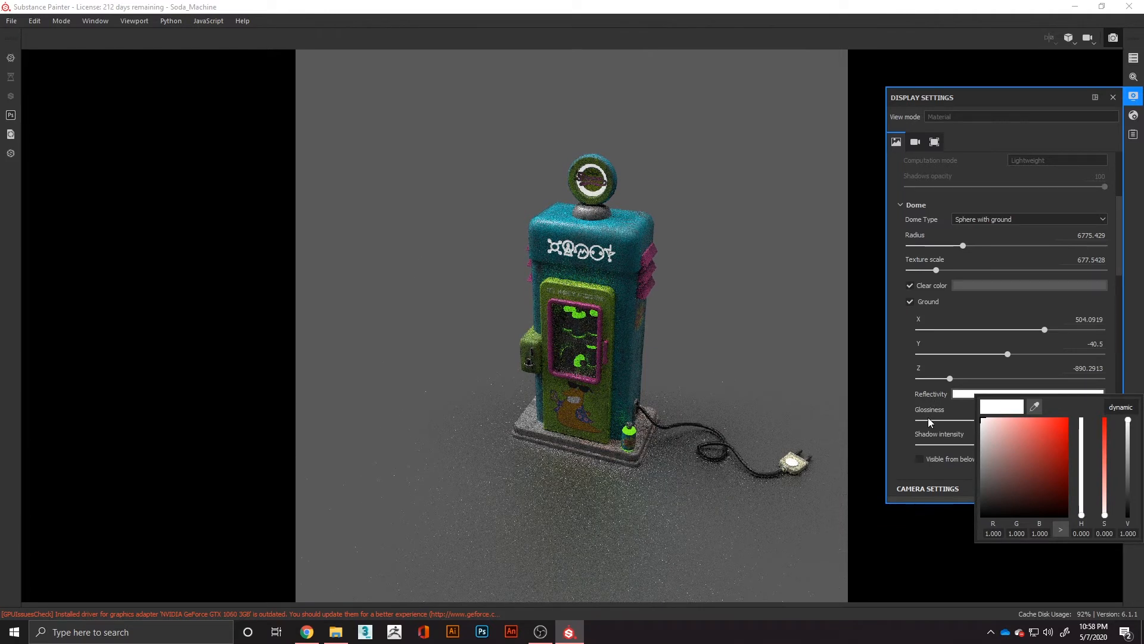
{"action": "left_click", "coordinate": [898, 427]}
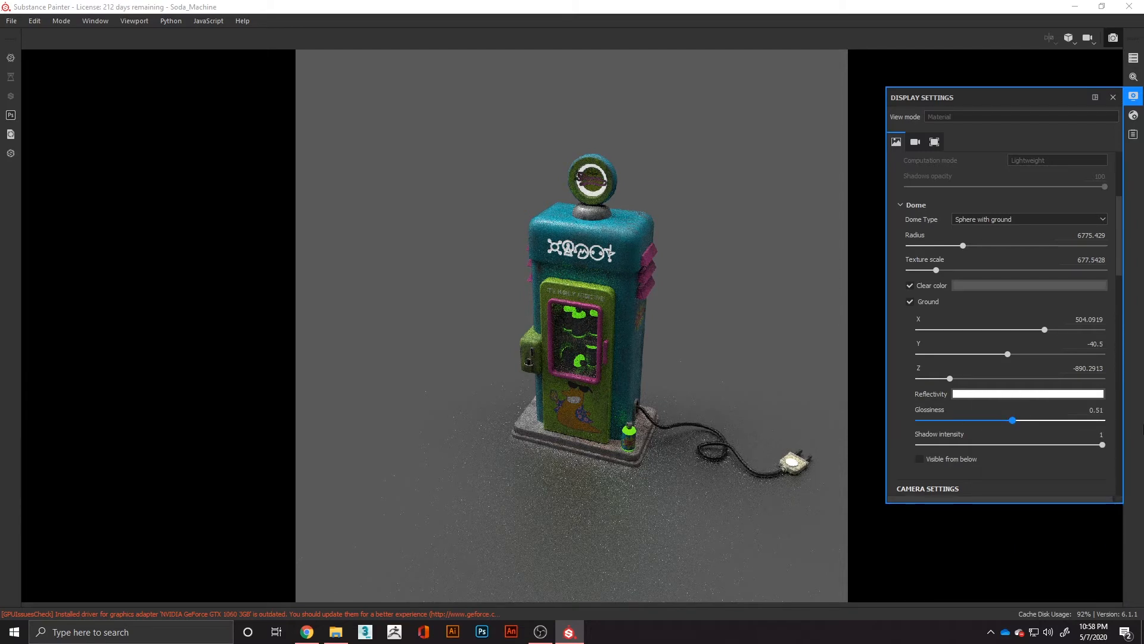
{"action": "left_click_drag", "start_coordinate": [1143, 425], "coordinate": [1108, 427]}
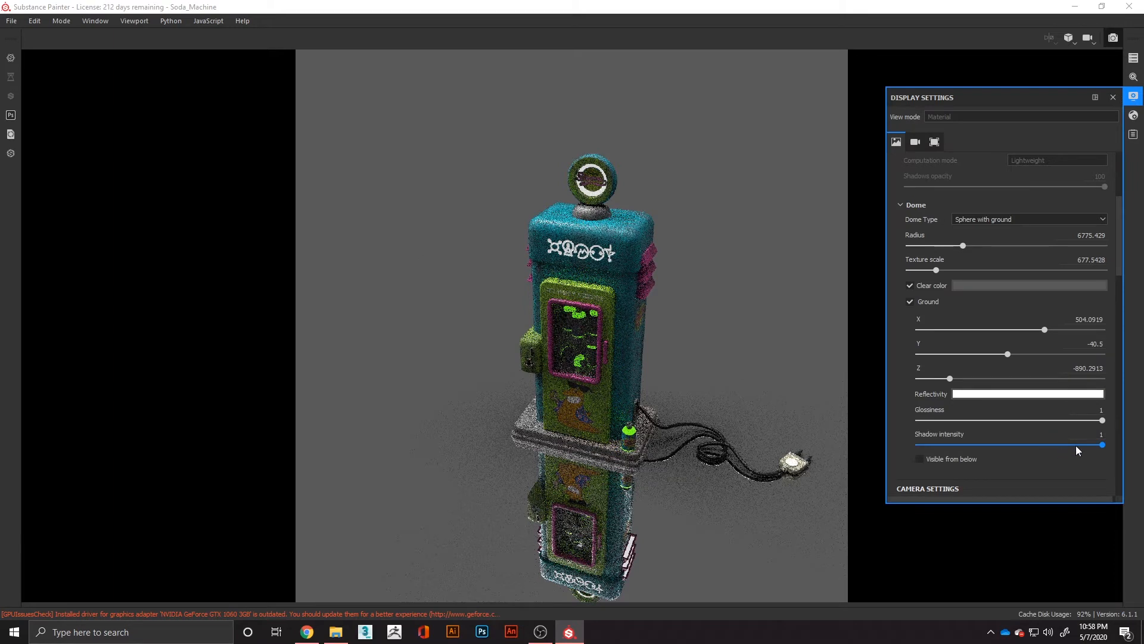
Lower the ground's glossiness to 0.5 and return its reflectivity color to black
{"action": "left_click", "coordinate": [1028, 420]}
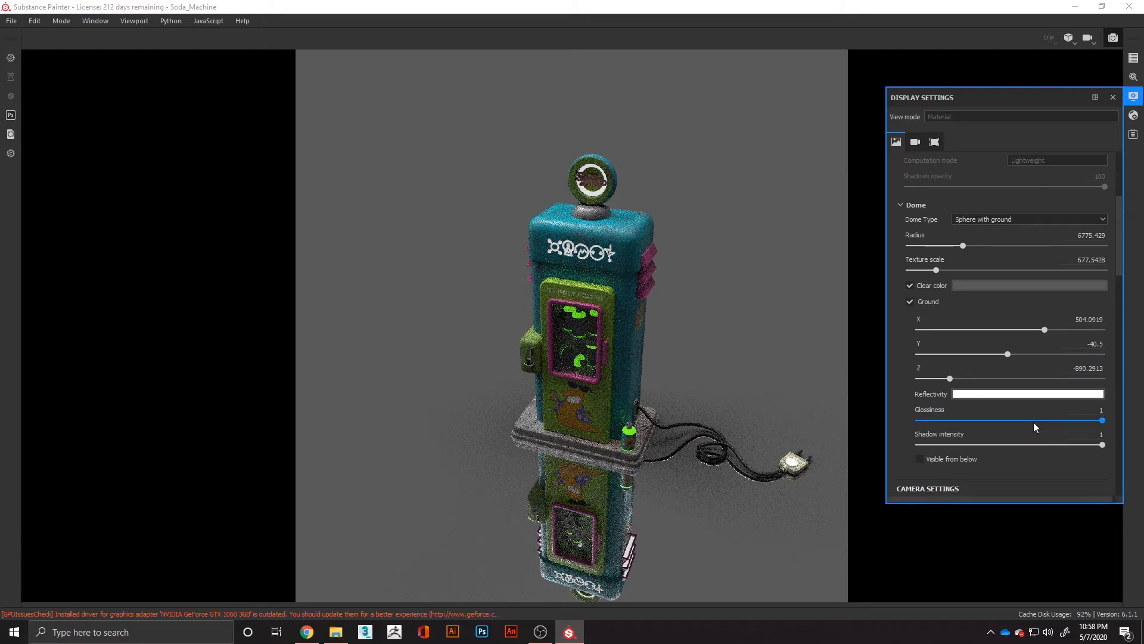
{"action": "left_click", "coordinate": [1095, 410]}
{"action": "type", "text": "0.5"}
{"action": "key", "text": "Return"}
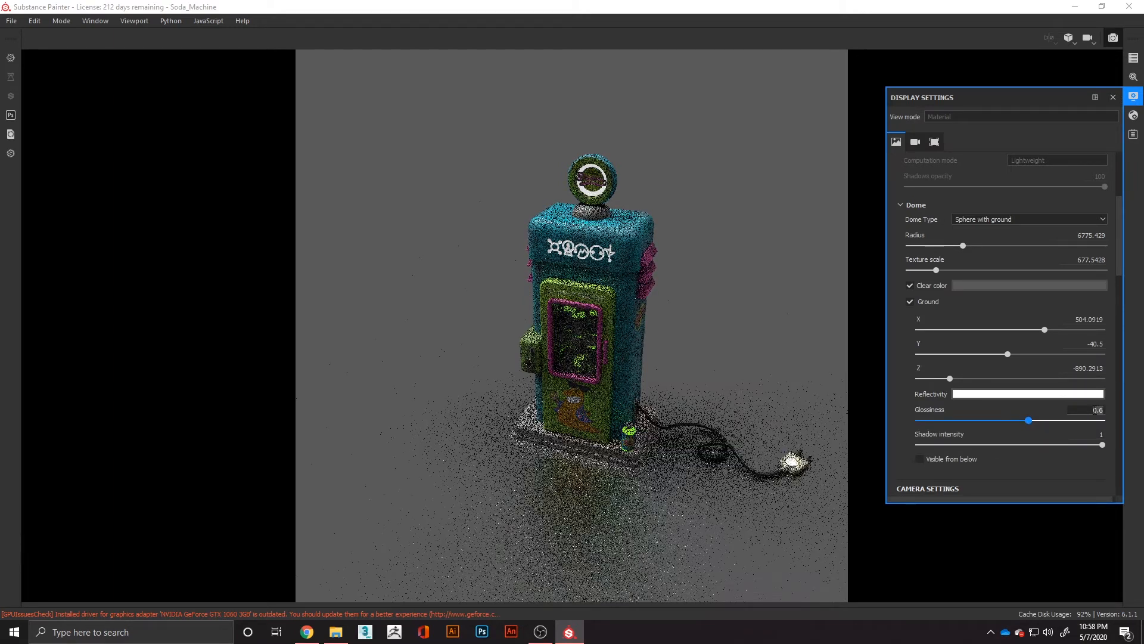
{"action": "left_click", "coordinate": [1065, 395]}
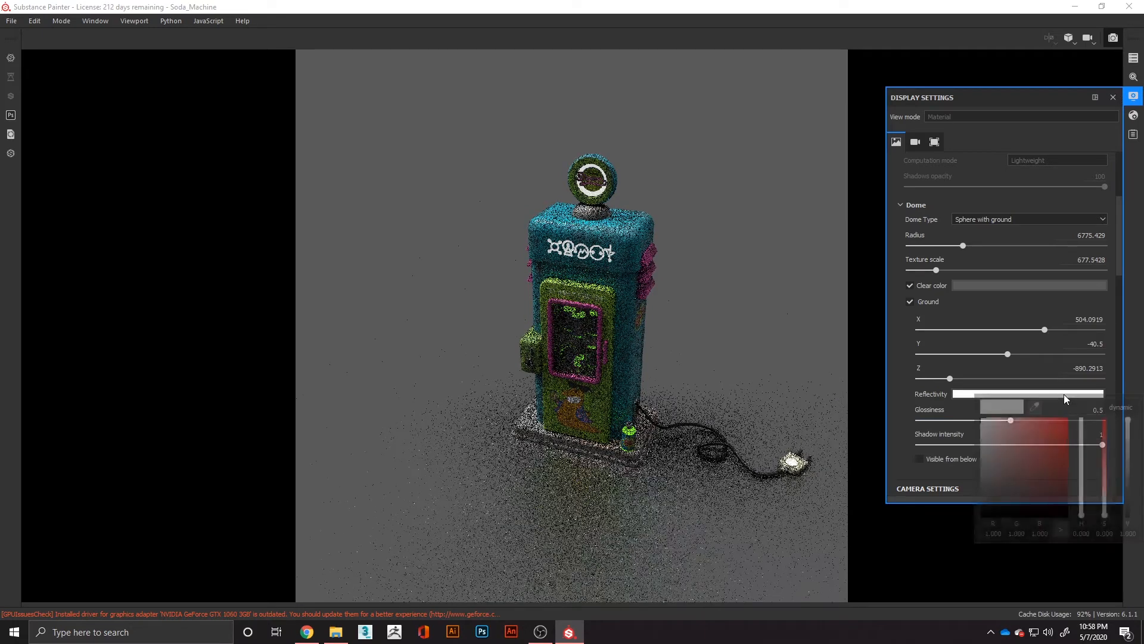
{"action": "left_click_drag", "start_coordinate": [1038, 458], "coordinate": [975, 521]}
{"action": "left_click", "coordinate": [908, 430]}
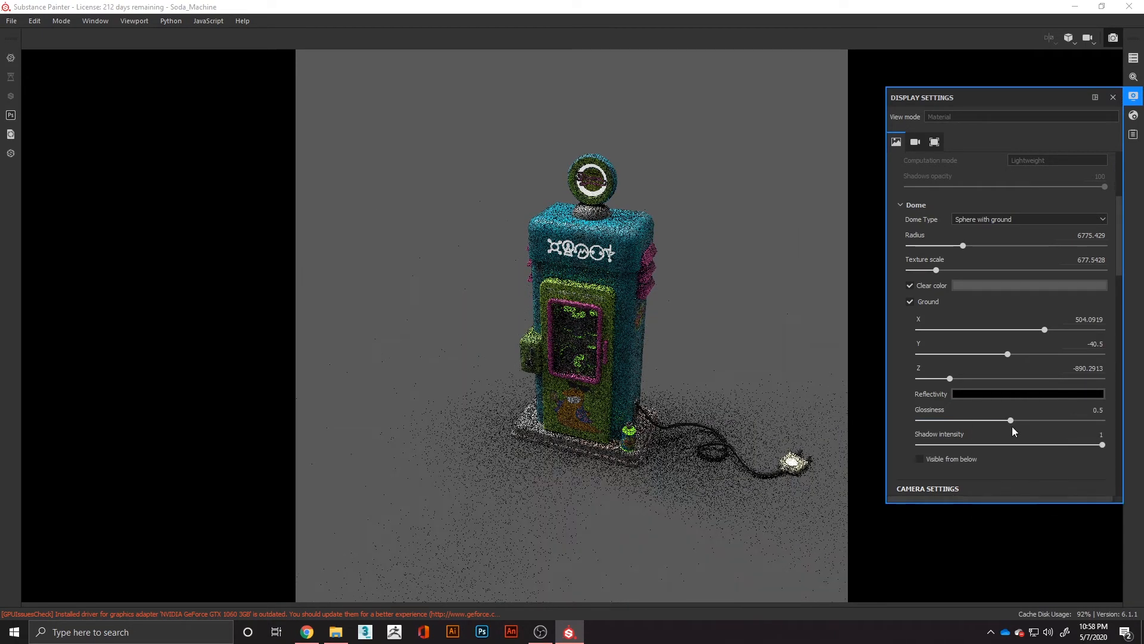
Activate the camera's post effects and enable Vignette with a strength of 1
{"action": "scroll", "coordinate": [977, 263], "scroll_direction": "down", "scroll_amount": 7}
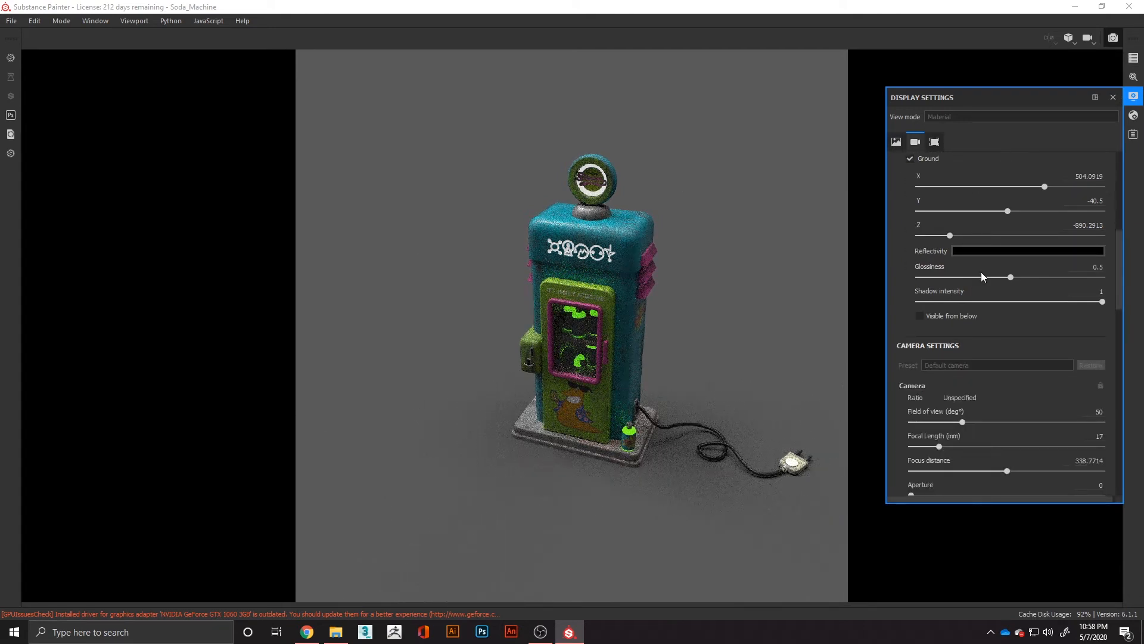
{"action": "scroll", "coordinate": [942, 381], "scroll_direction": "down", "scroll_amount": 1}
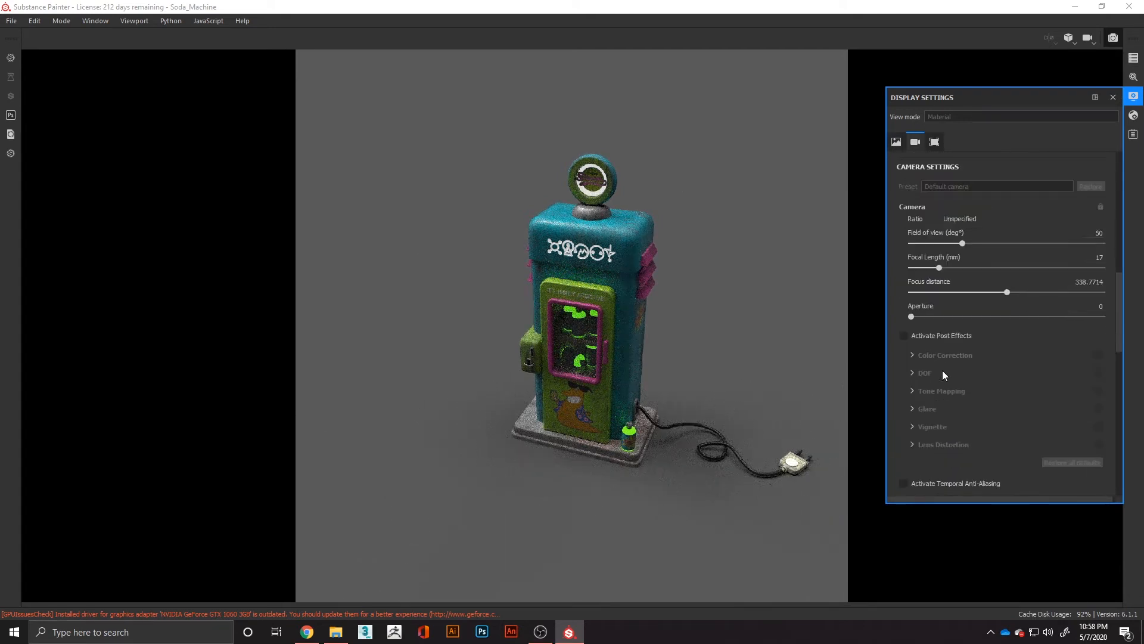
{"action": "left_click", "coordinate": [904, 336]}
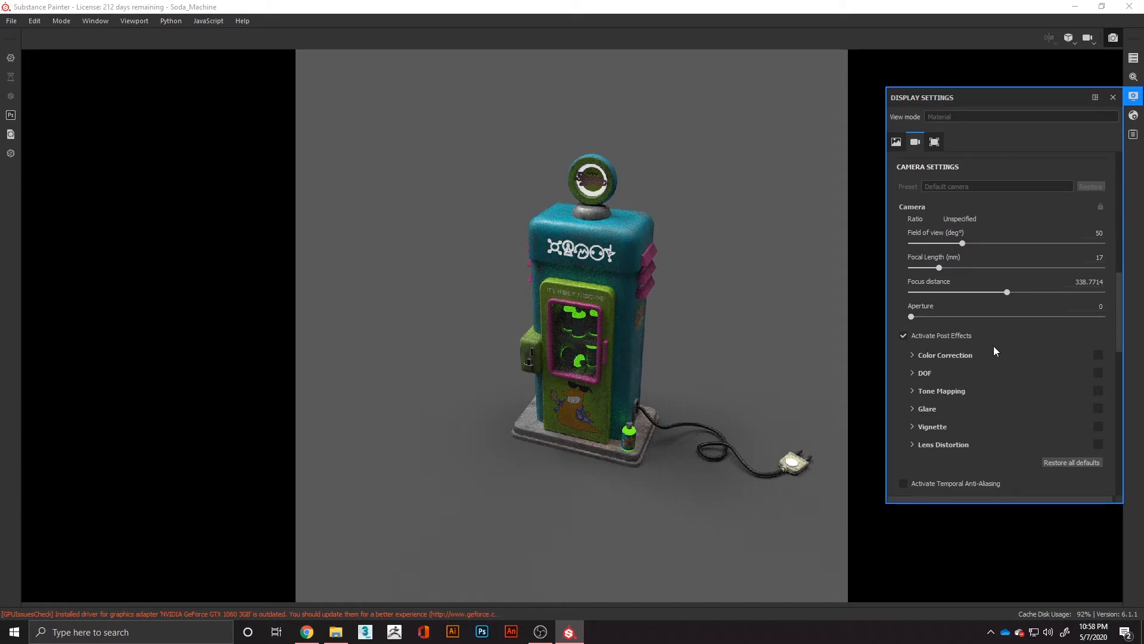
{"action": "left_click", "coordinate": [1099, 426]}
{"action": "left_click", "coordinate": [912, 426]}
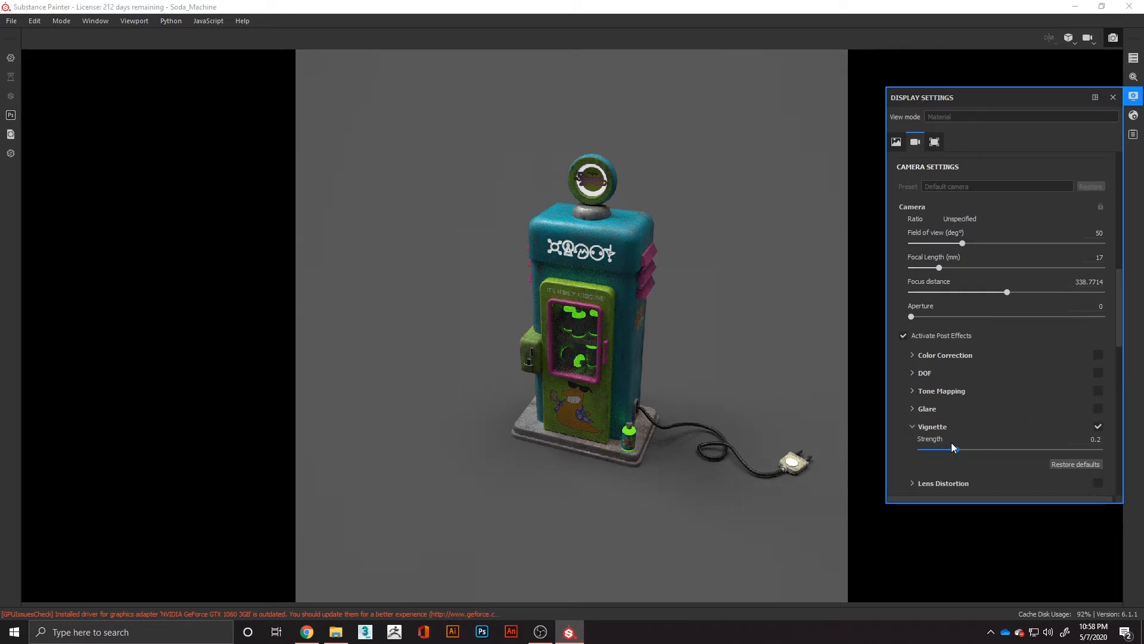
{"action": "left_click_drag", "start_coordinate": [953, 450], "coordinate": [1142, 451]}
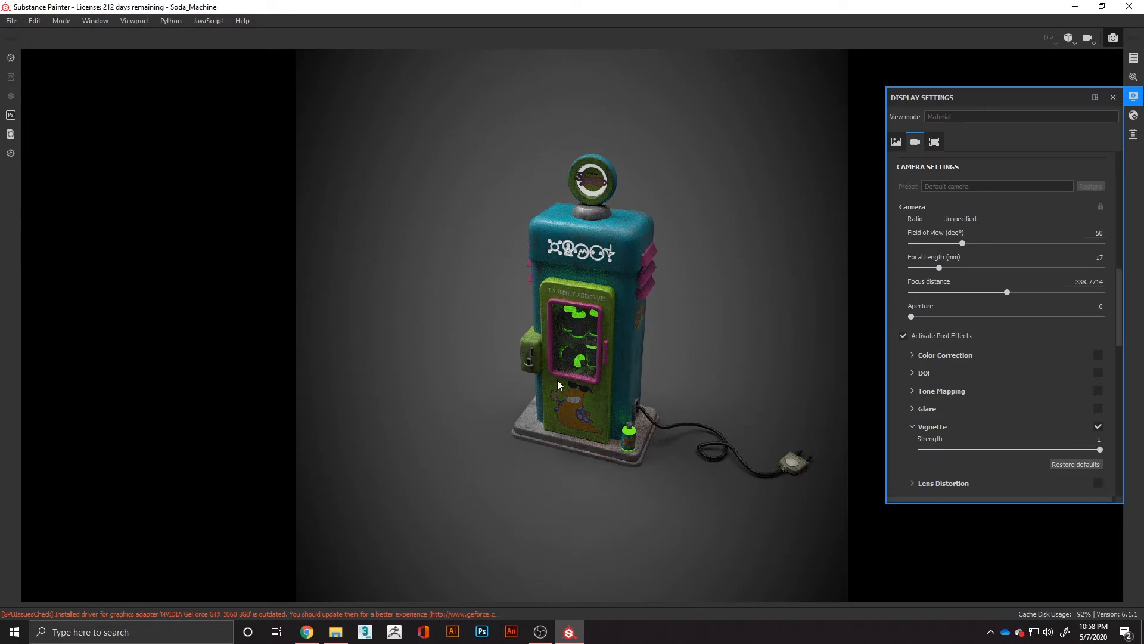
Reframe the soda machine larger and at a lower angle, keeping its cord and plug inside the render frame
{"action": "middle_click_drag", "start_coordinate": [560, 387], "coordinate": [529, 369]}
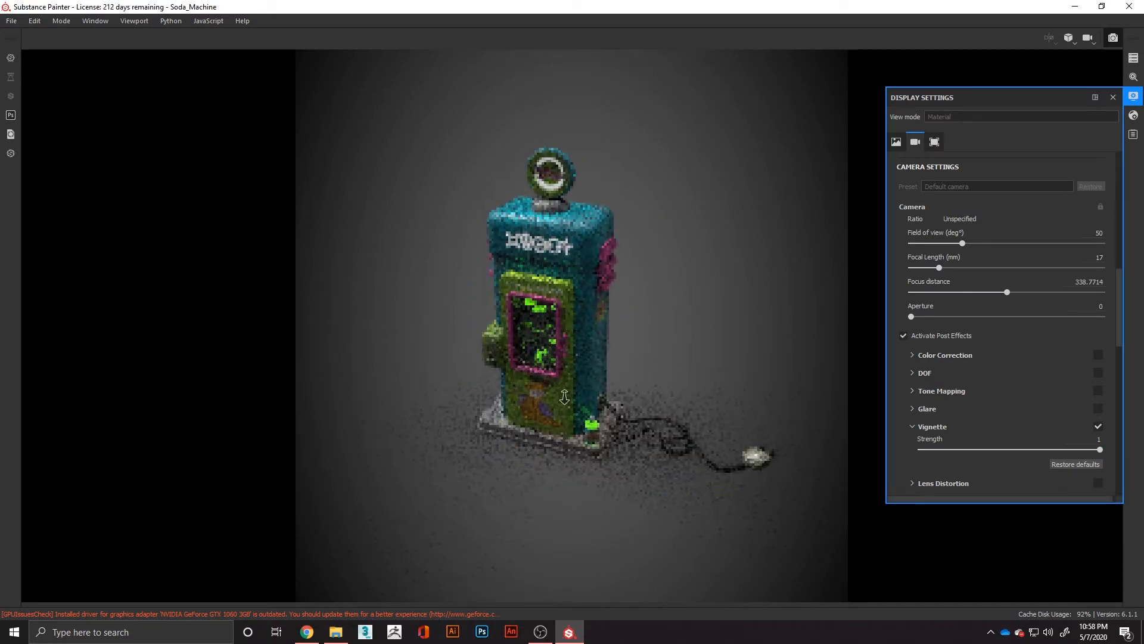
{"action": "right_click_drag", "start_coordinate": [564, 397], "coordinate": [620, 458], "text": "alt"}
{"action": "middle_click_drag", "start_coordinate": [618, 410], "coordinate": [562, 454], "text": "alt"}
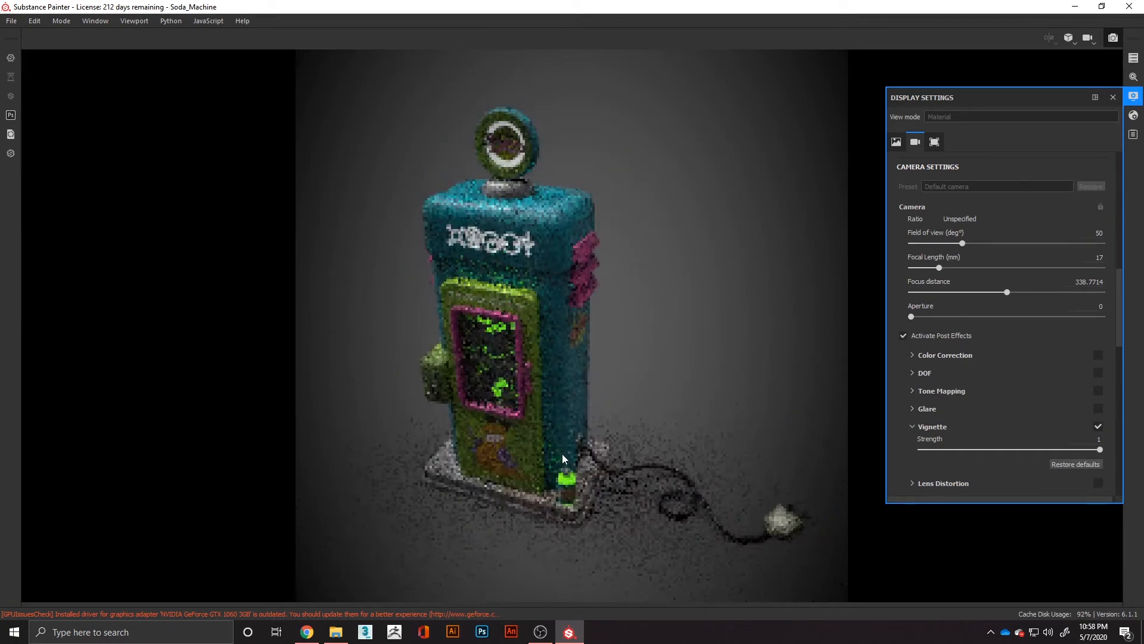
{"action": "left_click_drag", "start_coordinate": [541, 438], "coordinate": [540, 420], "text": "alt"}
{"action": "right_click_drag", "start_coordinate": [540, 419], "coordinate": [581, 474], "text": "alt"}
{"action": "middle_click_drag", "start_coordinate": [581, 469], "coordinate": [547, 466], "text": "alt"}
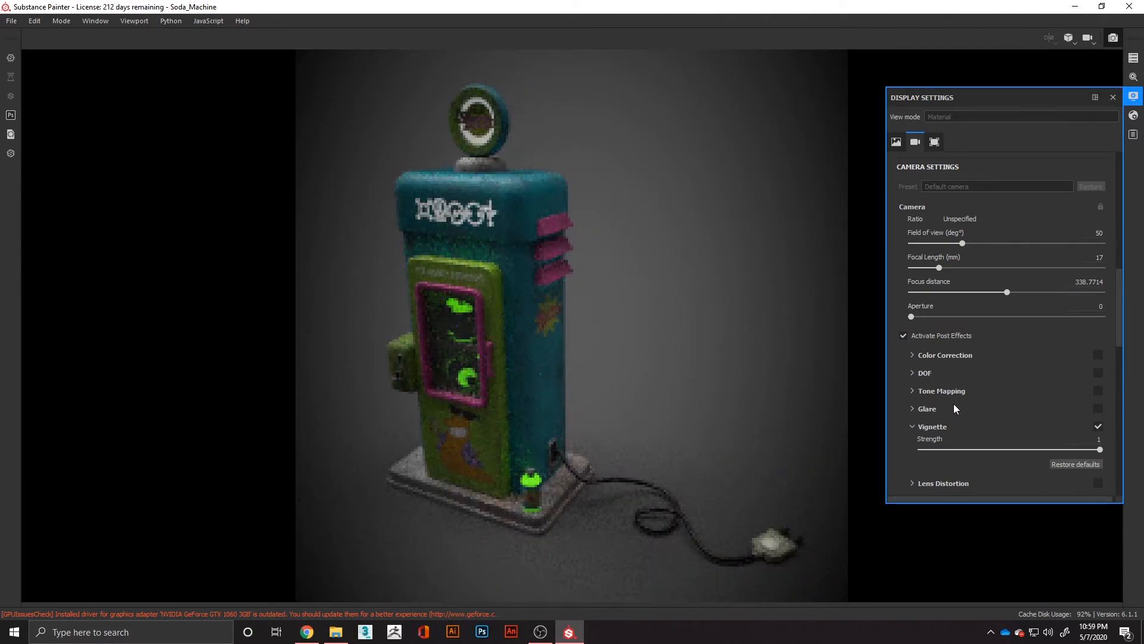
Try the Glare effect with luminance 4.47 and threshold 2.26, and disable it again
{"action": "left_click", "coordinate": [1097, 409]}
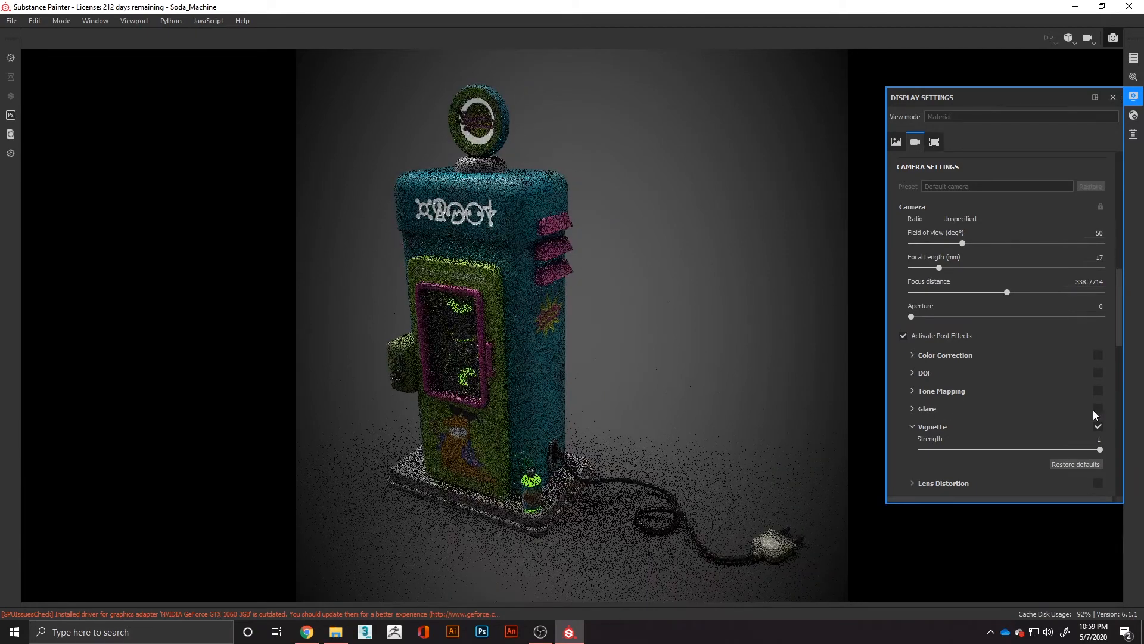
{"action": "left_click", "coordinate": [911, 426]}
{"action": "left_click", "coordinate": [912, 409]}
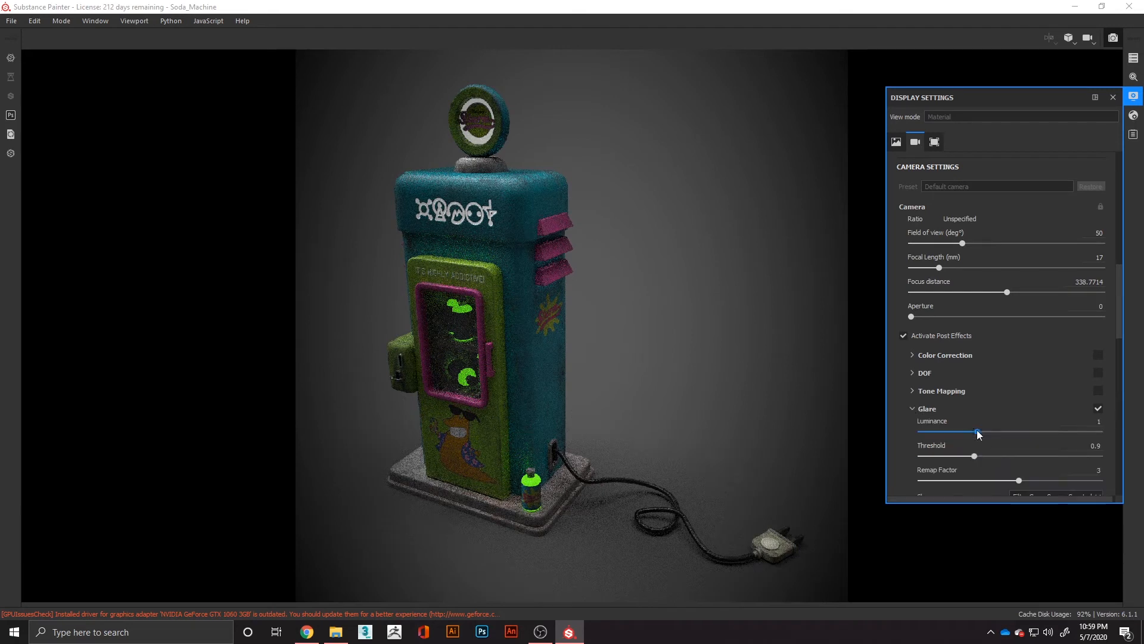
{"action": "left_click", "coordinate": [998, 432]}
{"action": "left_click_drag", "start_coordinate": [998, 433], "coordinate": [1038, 437]}
{"action": "left_click_drag", "start_coordinate": [974, 456], "coordinate": [1005, 455]}
{"action": "scroll", "coordinate": [942, 436], "scroll_direction": "down", "scroll_amount": 5}
{"action": "scroll", "coordinate": [930, 432], "scroll_direction": "up", "scroll_amount": 1}
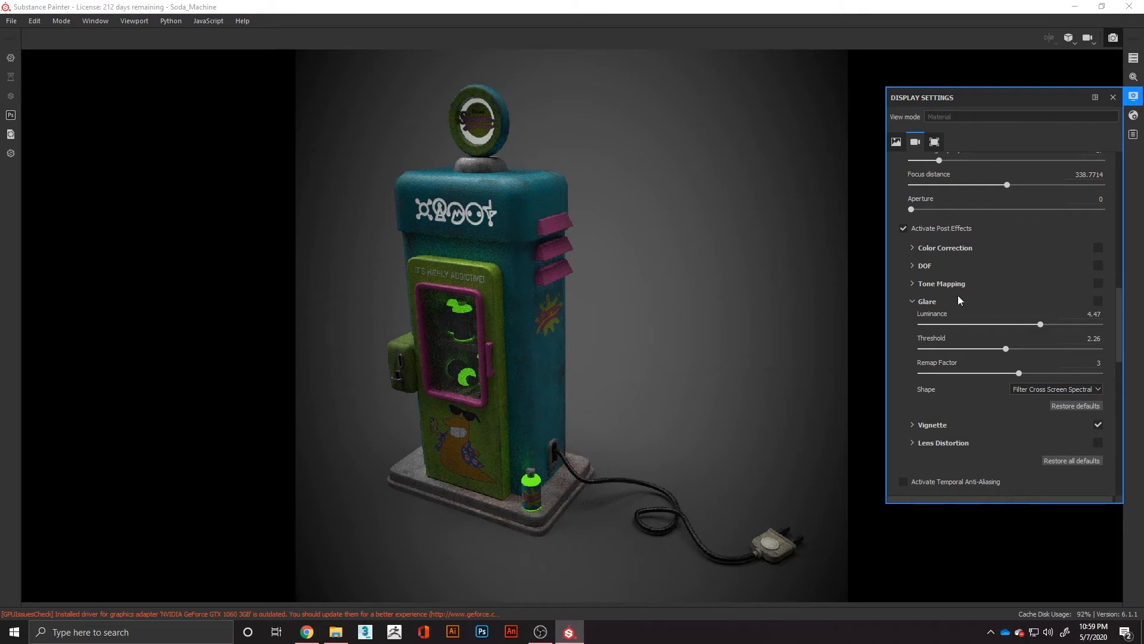
{"action": "left_click", "coordinate": [914, 297]}
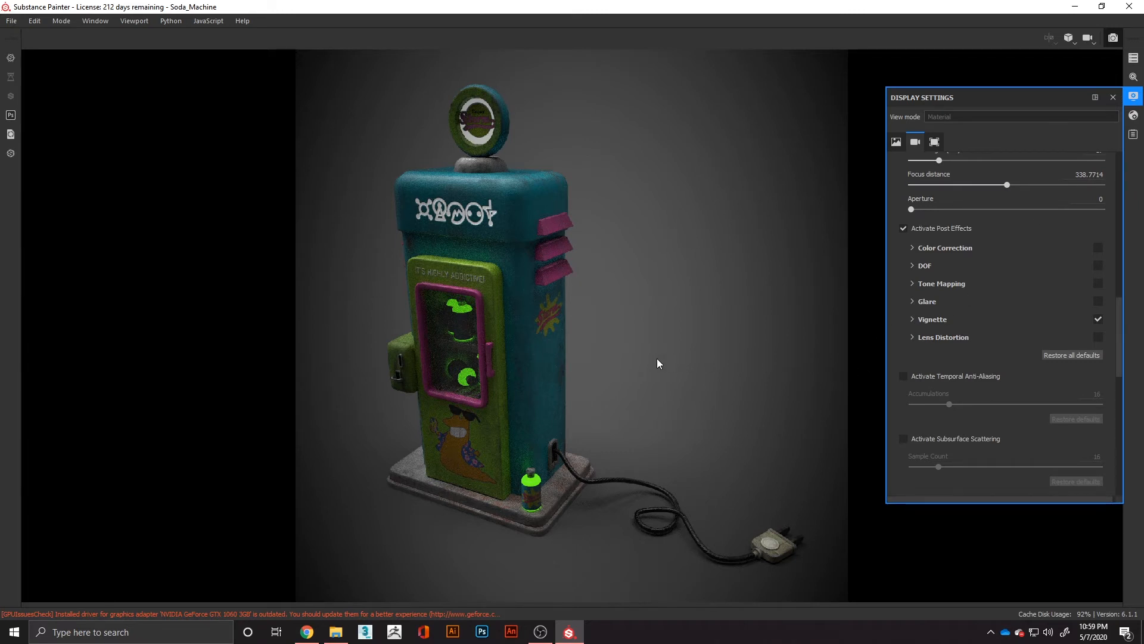
Examine the main shader's emissive, refraction, displacement and tessellation parameters, and open the log
{"action": "left_click", "coordinate": [1134, 115]}
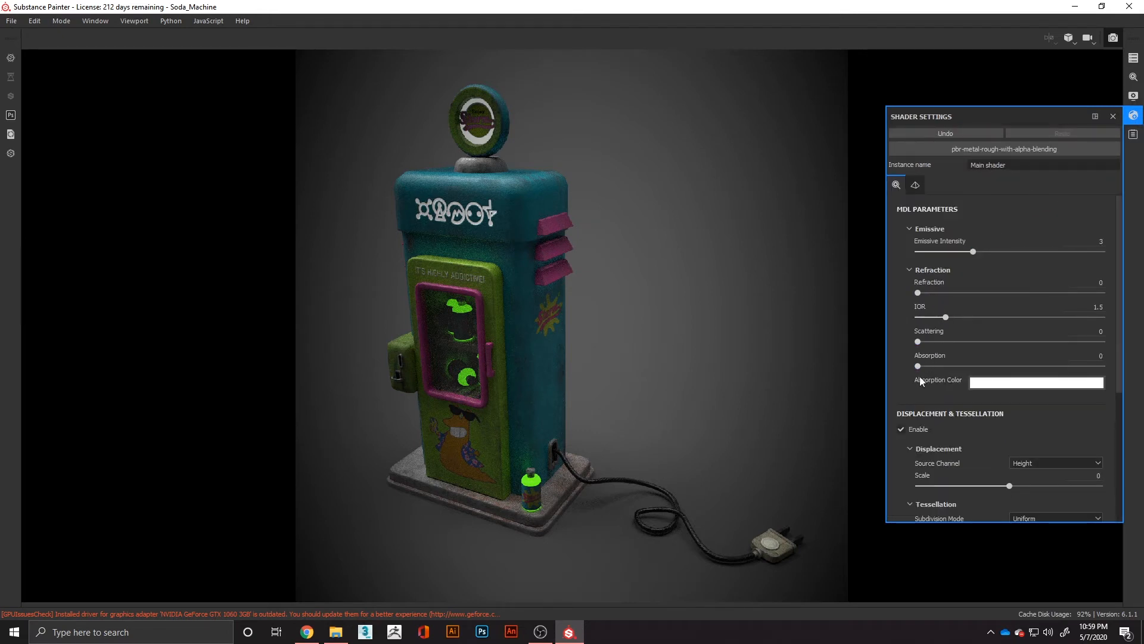
{"action": "scroll", "coordinate": [903, 379], "scroll_direction": "down", "scroll_amount": 5}
{"action": "scroll", "coordinate": [900, 384], "scroll_direction": "up", "scroll_amount": 4}
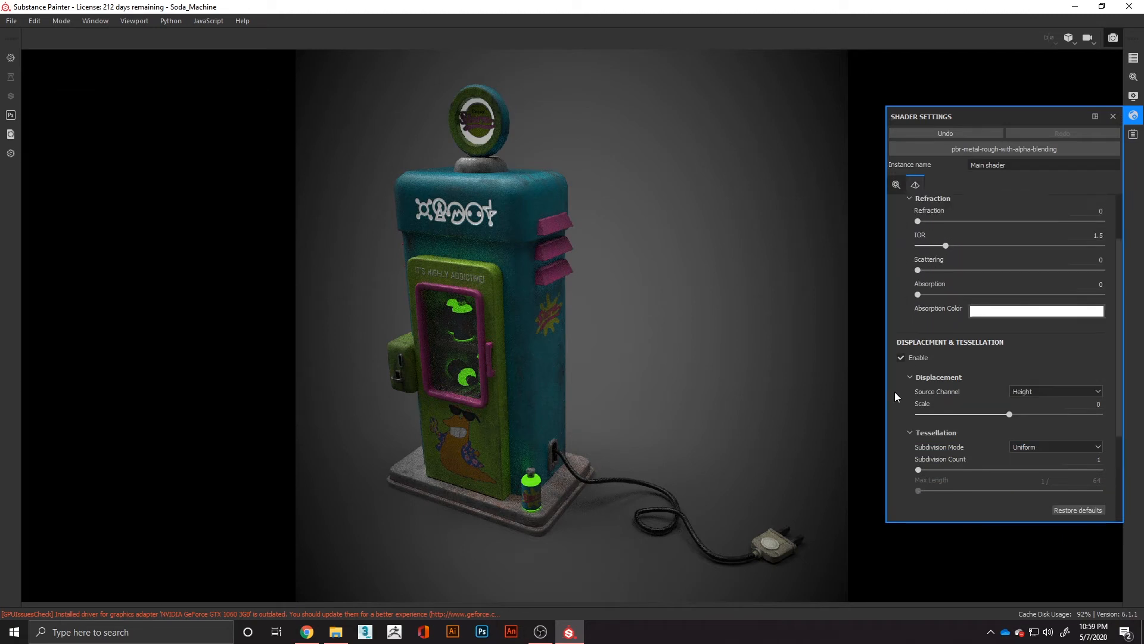
{"action": "scroll", "coordinate": [904, 376], "scroll_direction": "up", "scroll_amount": 1}
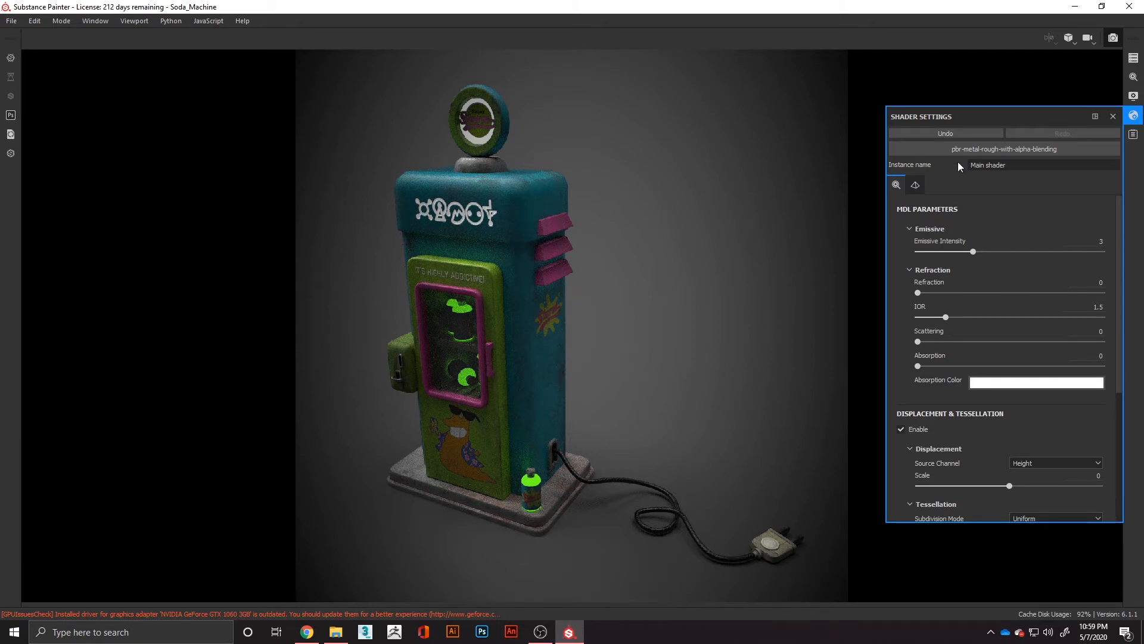
{"action": "left_click", "coordinate": [915, 185]}
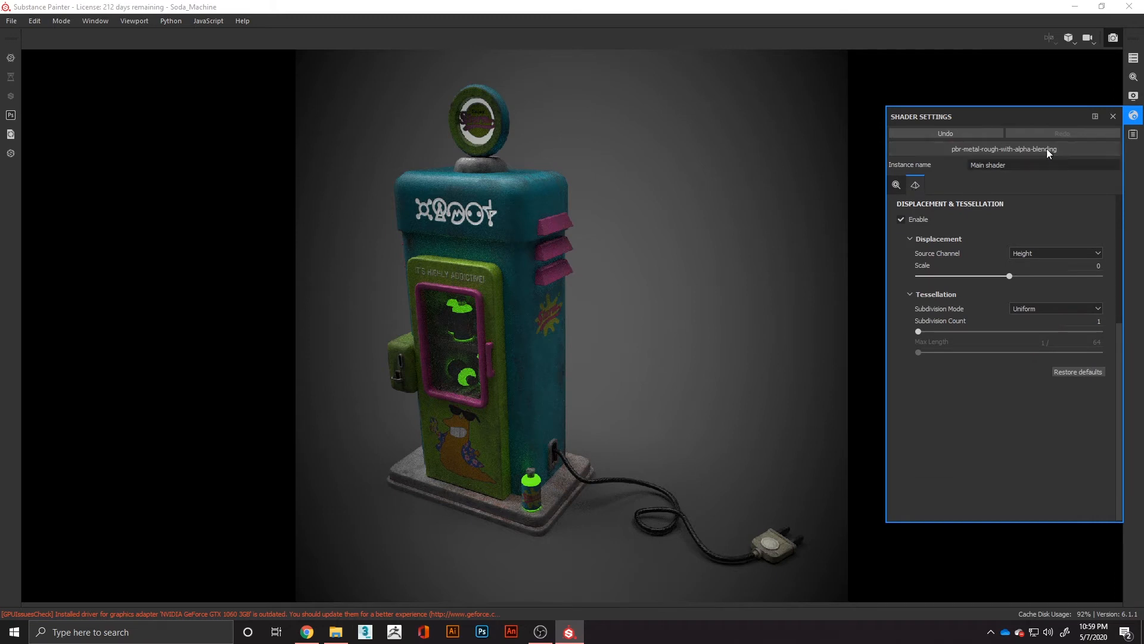
{"action": "left_click", "coordinate": [1133, 134]}
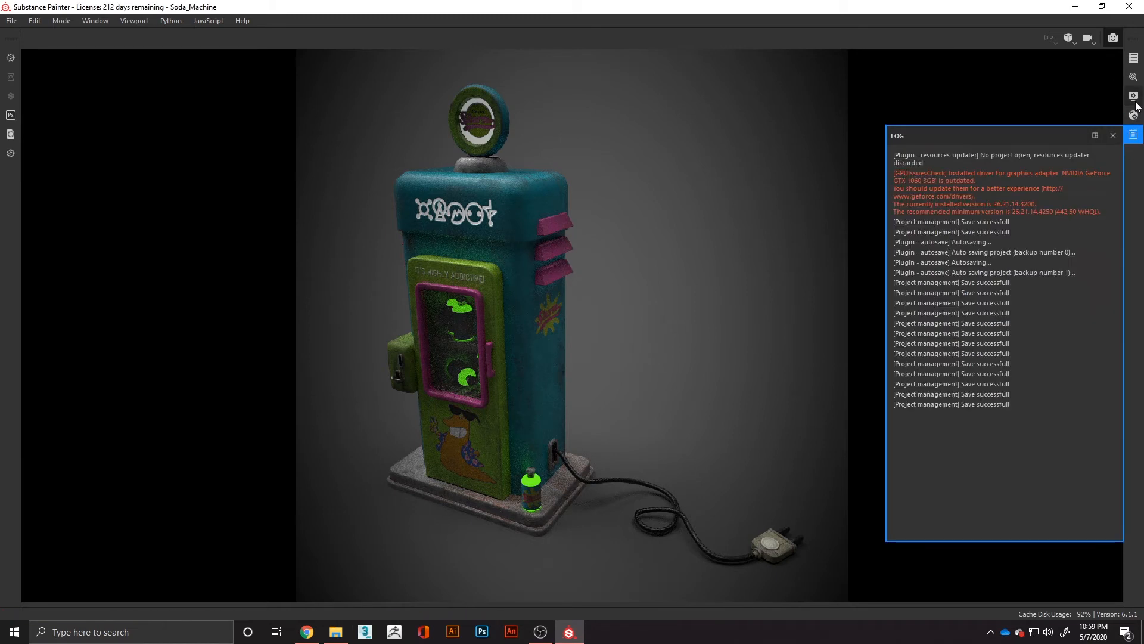
Save the Iray render as a JPEG named Soda_Machine_Render_001 in the Soda_Machine Files folder
{"action": "left_click", "coordinate": [1133, 77]}
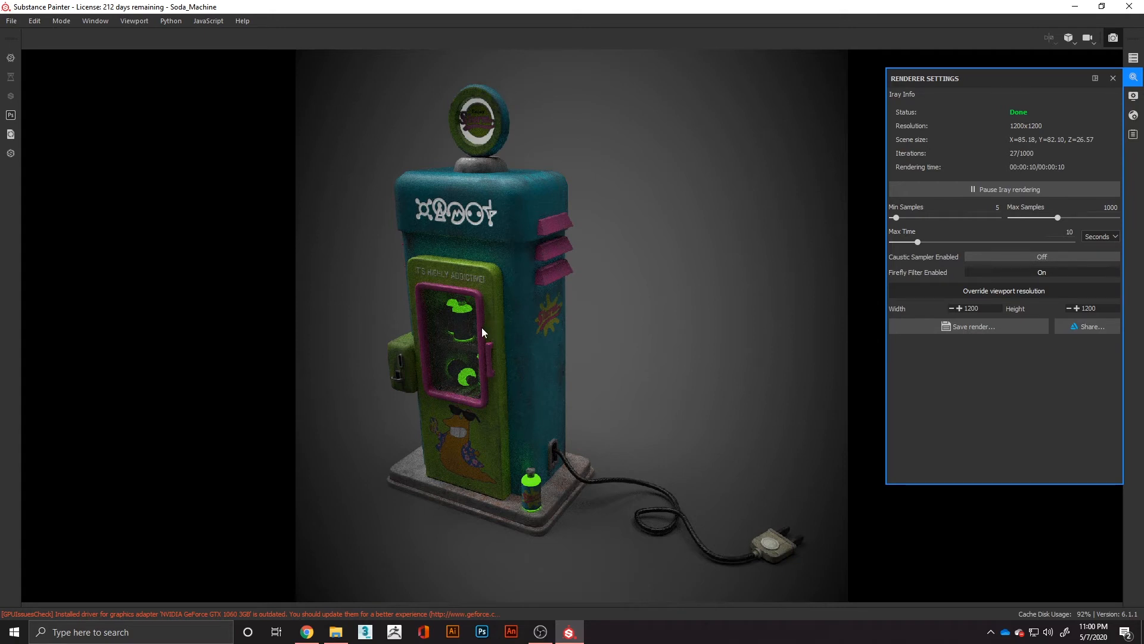
{"action": "left_click", "coordinate": [989, 327]}
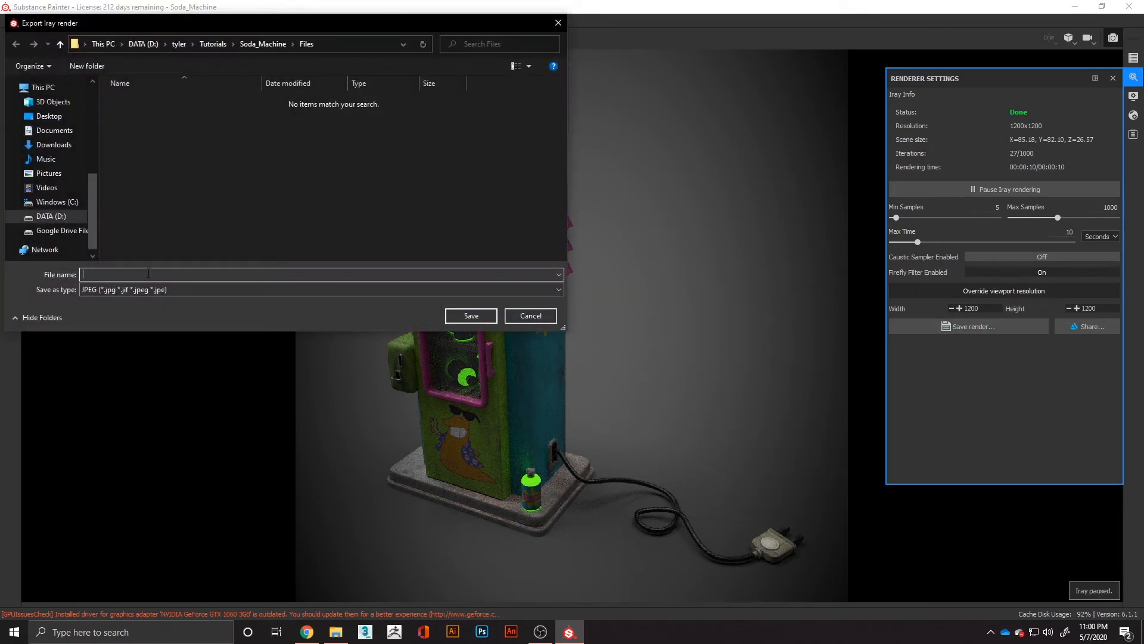
{"action": "type", "text": "Soda_Machi"}
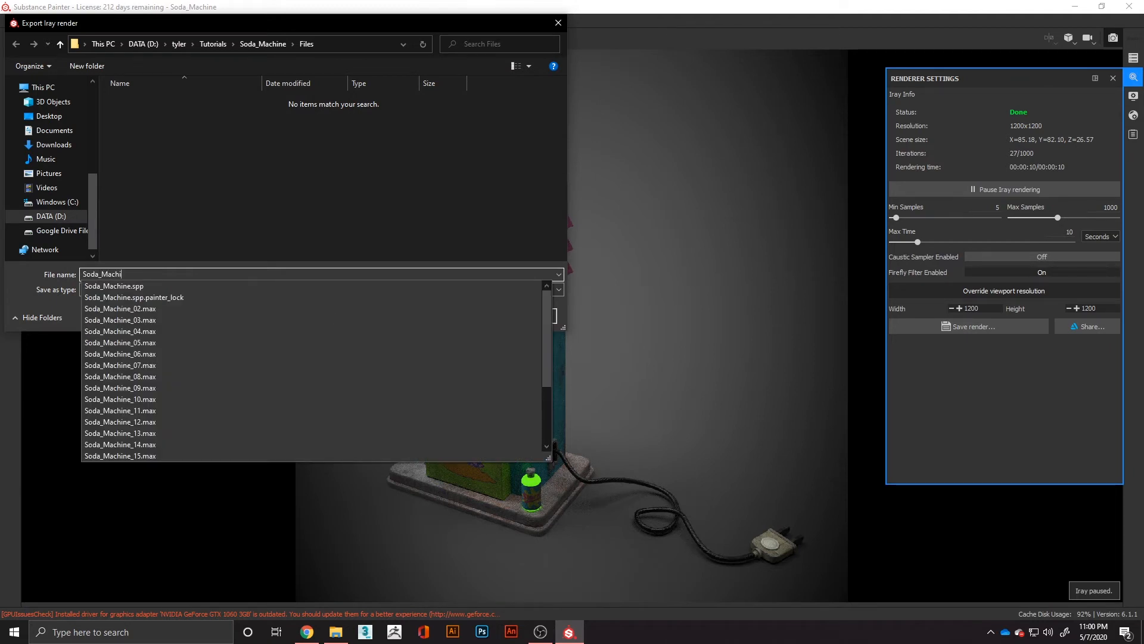
{"action": "type", "text": "_Render_001"}
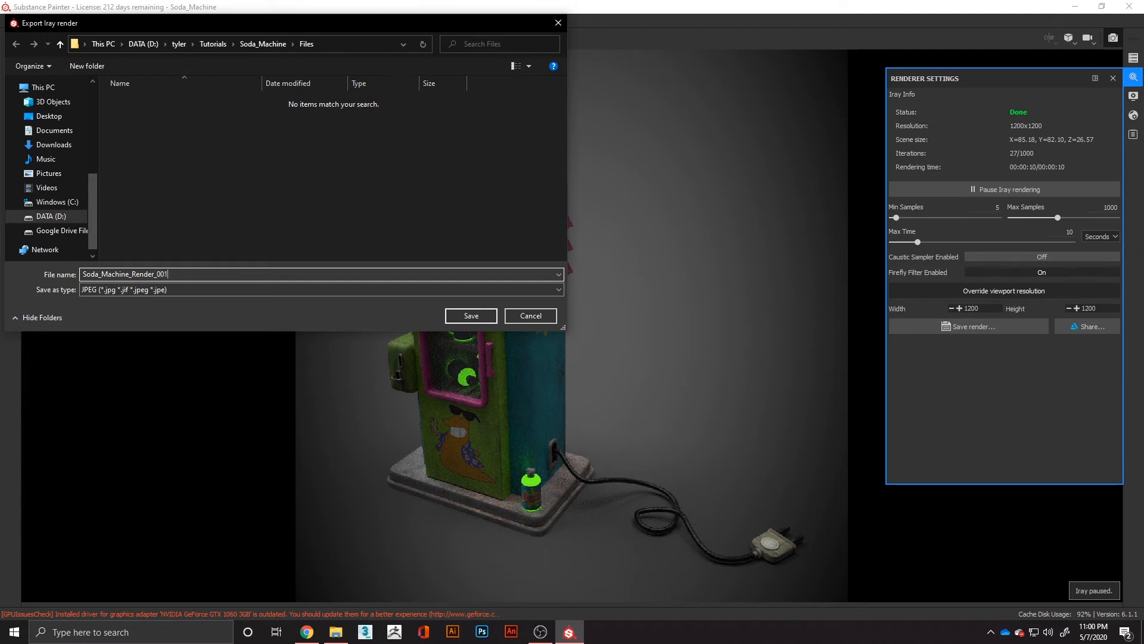
{"action": "key", "text": "Return"}
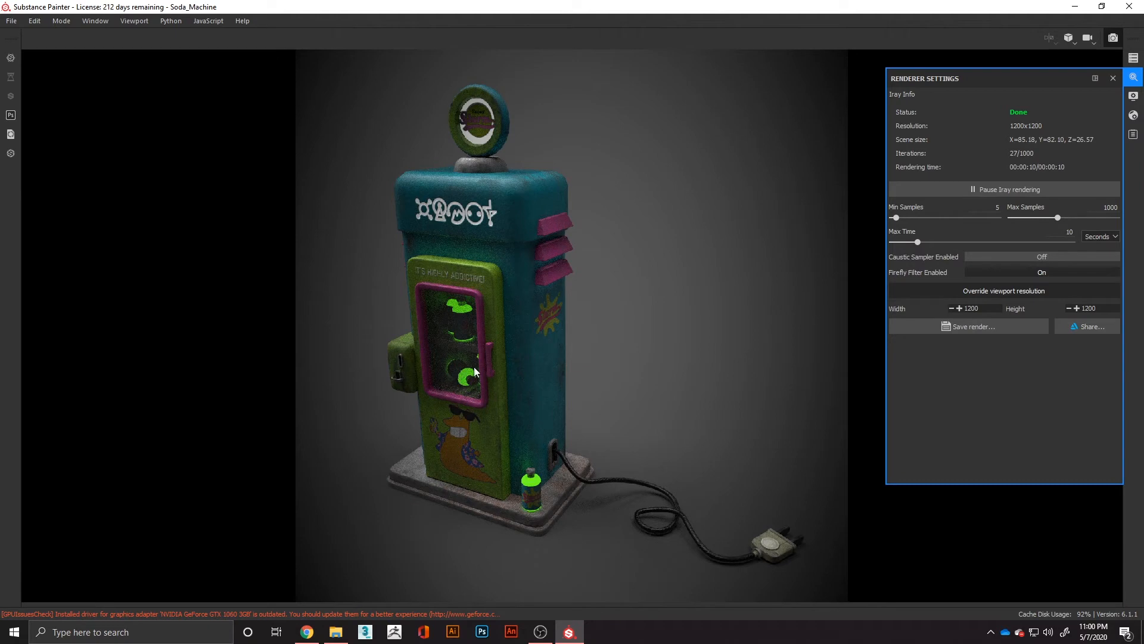
Frame the soda machine in a rear three-quarter view, with the back panels, side vents, cord and plug inside the render
{"action": "left_click_drag", "start_coordinate": [426, 417], "coordinate": [880, 429], "text": "alt"}
{"action": "middle_click_drag", "start_coordinate": [504, 404], "coordinate": [715, 437], "text": "alt"}
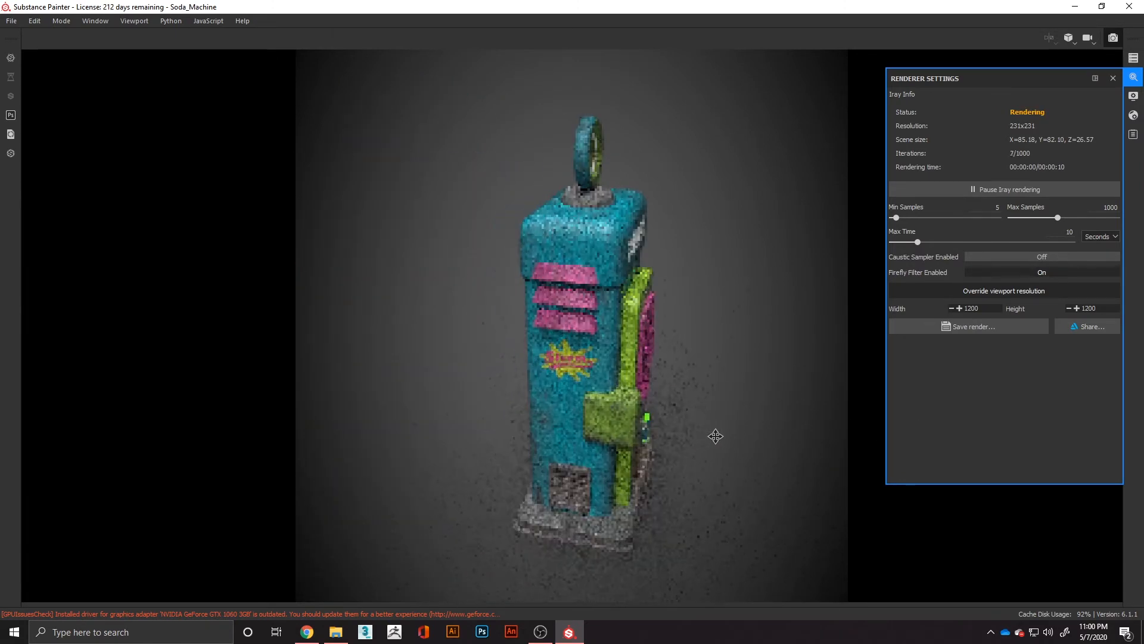
{"action": "left_click_drag", "start_coordinate": [825, 448], "coordinate": [832, 448], "text": "alt"}
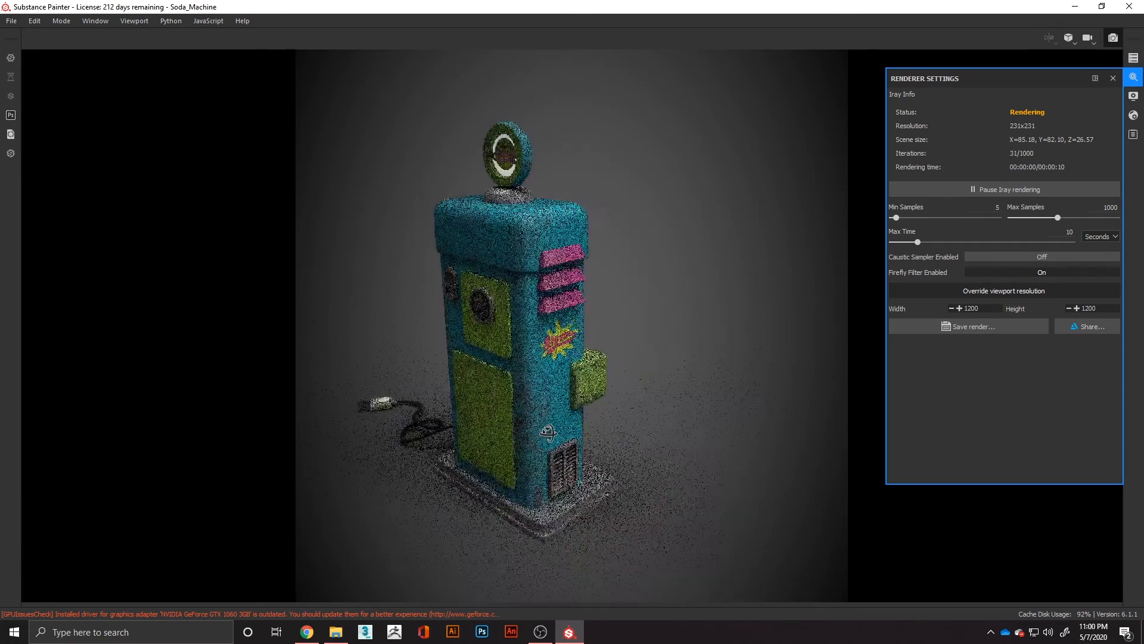
{"action": "left_click_drag", "start_coordinate": [548, 432], "coordinate": [499, 387], "text": "alt"}
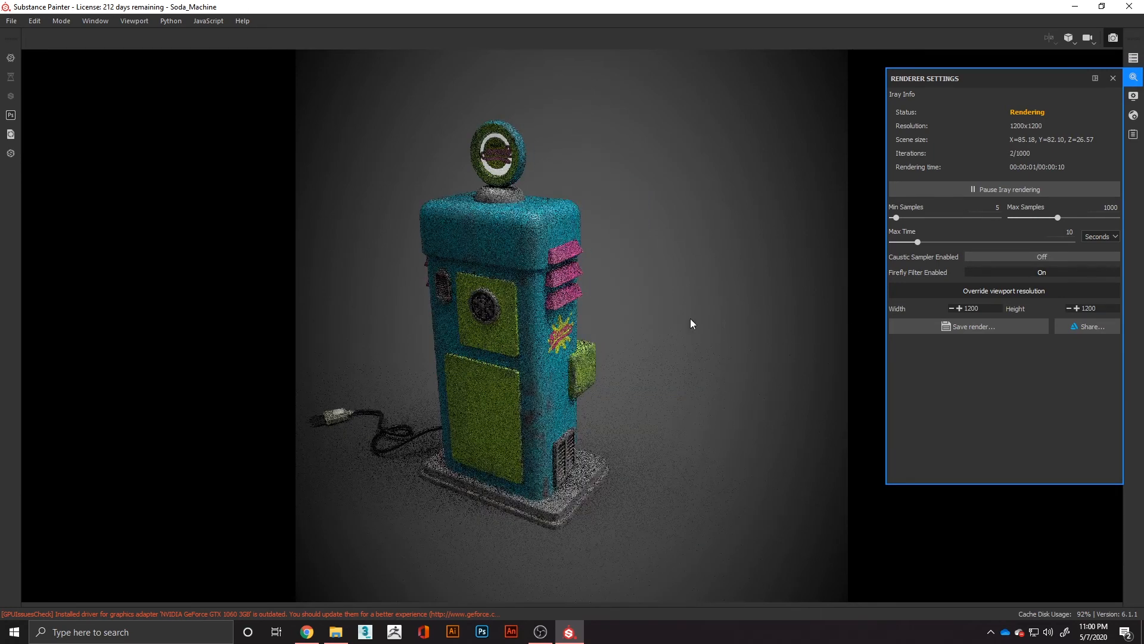
{"action": "middle_click_drag", "start_coordinate": [582, 327], "coordinate": [635, 331], "text": "alt"}
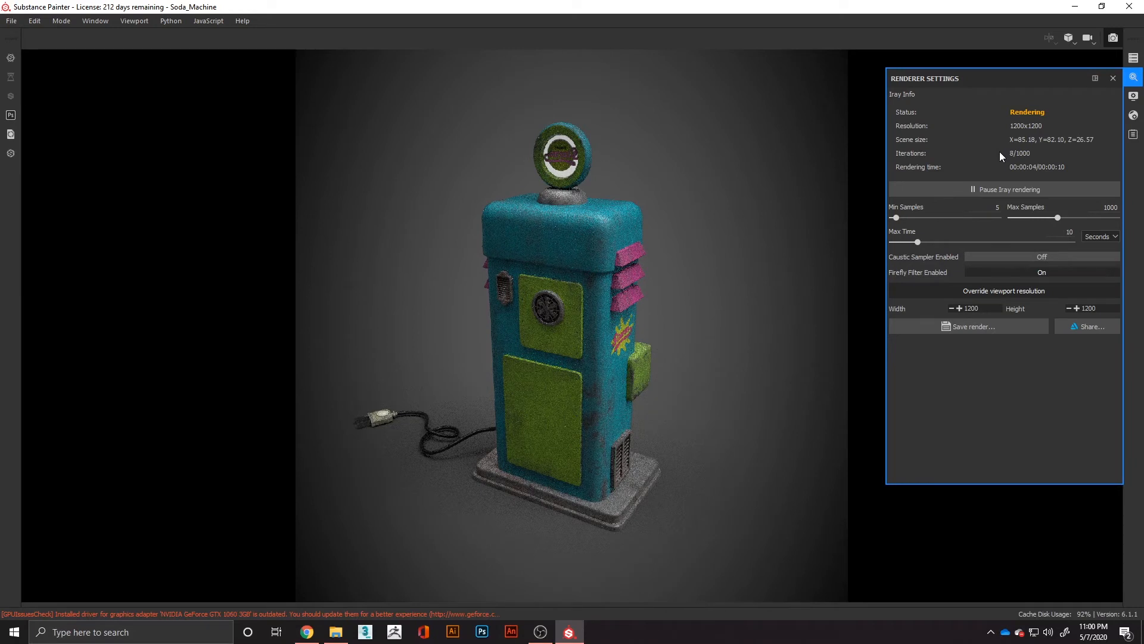
Save the rear-view Iray render as a JPEG named Soda_Machine_Render_002 in the Soda_Machine Files folder
{"action": "left_click", "coordinate": [929, 327]}
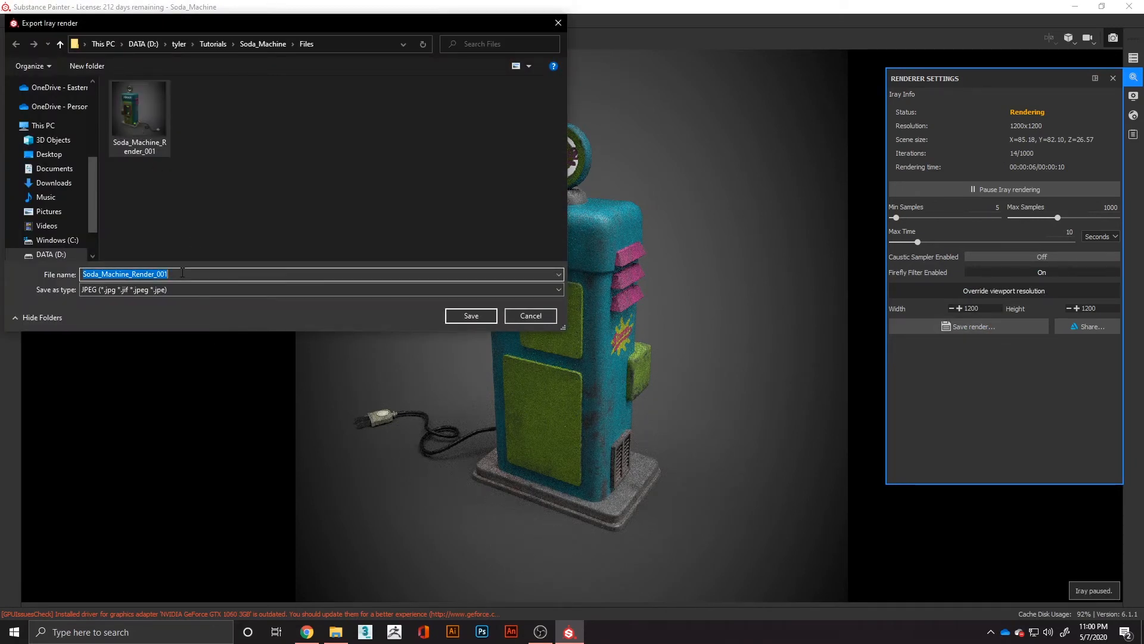
{"action": "left_click", "coordinate": [182, 272]}
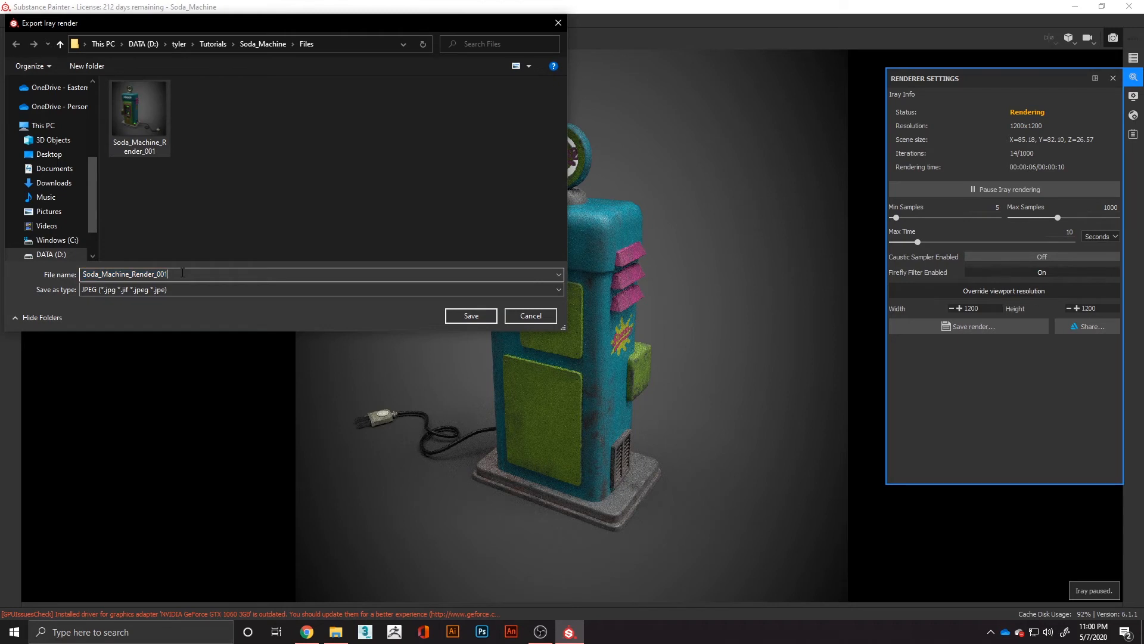
{"action": "key", "text": "BackSpace"}
{"action": "type", "text": "2"}
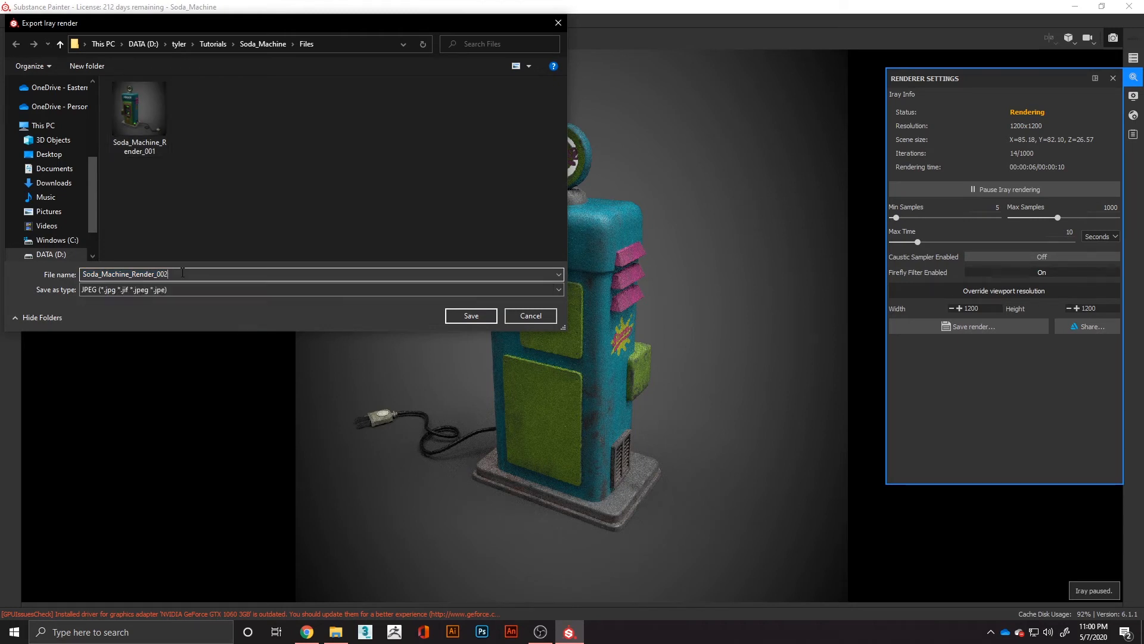
{"action": "key", "text": "Return"}
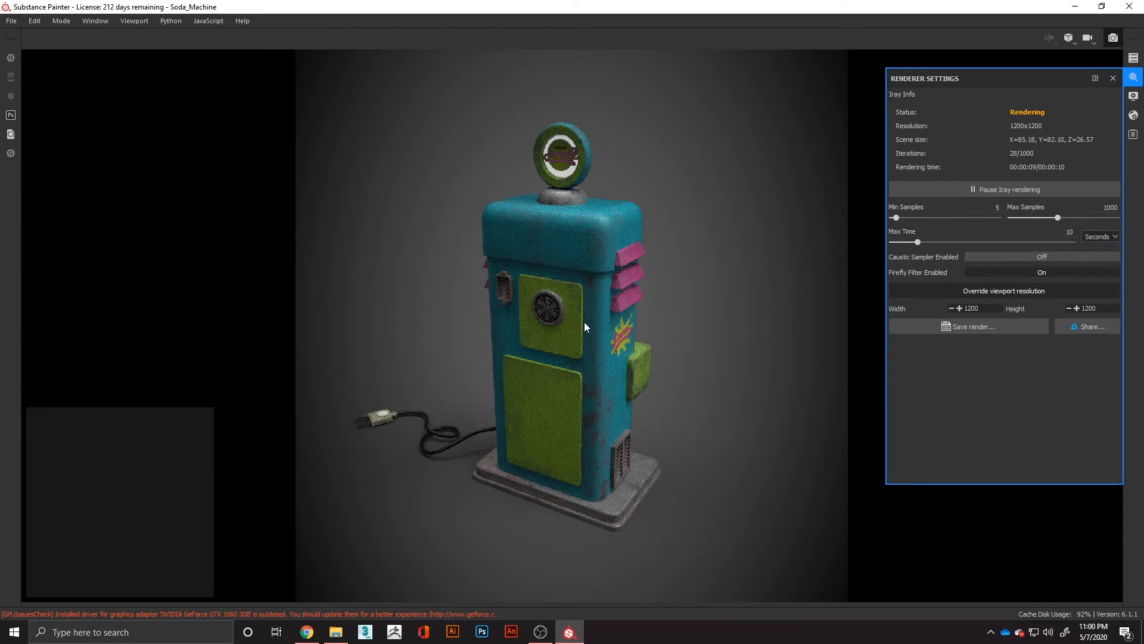
Rotate the environment lighting to 22 in a close-up of the back corner and the vented side with the Slurm logo
{"action": "scroll", "coordinate": [584, 322], "scroll_direction": "up", "scroll_amount": 5}
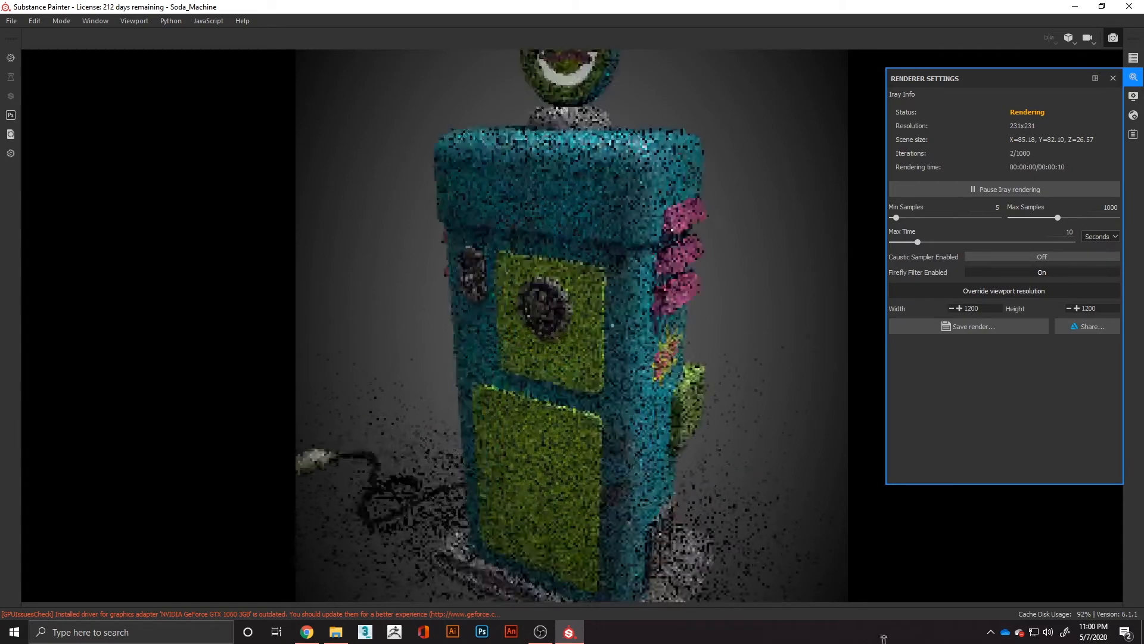
{"action": "scroll", "coordinate": [651, 355], "scroll_direction": "up", "scroll_amount": 2}
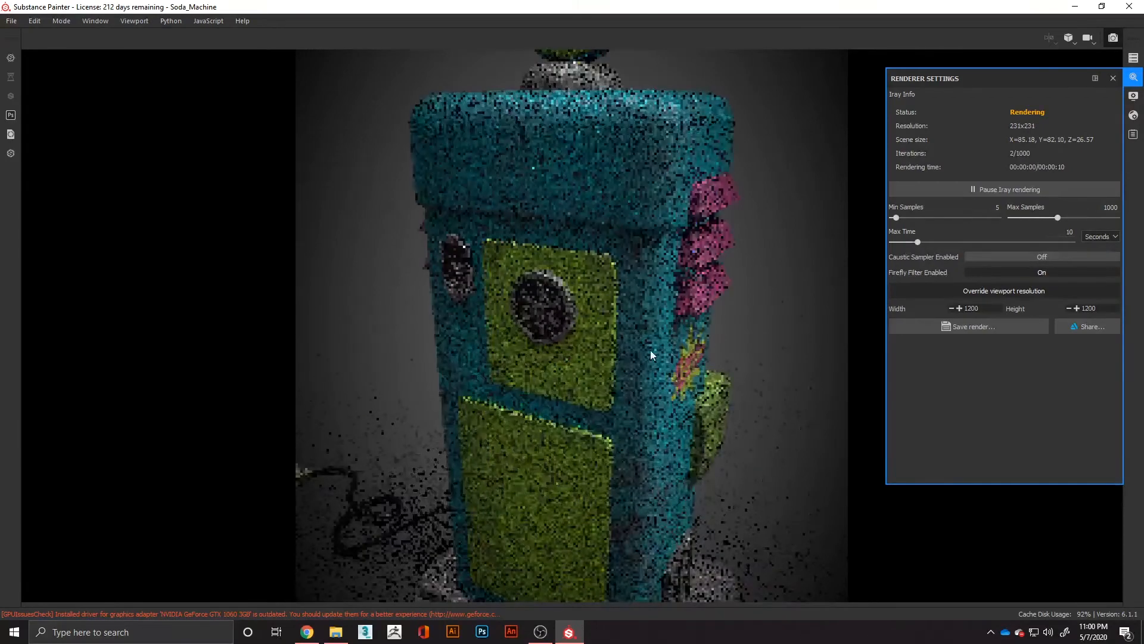
{"action": "scroll", "coordinate": [796, 585], "scroll_direction": "up", "scroll_amount": 1}
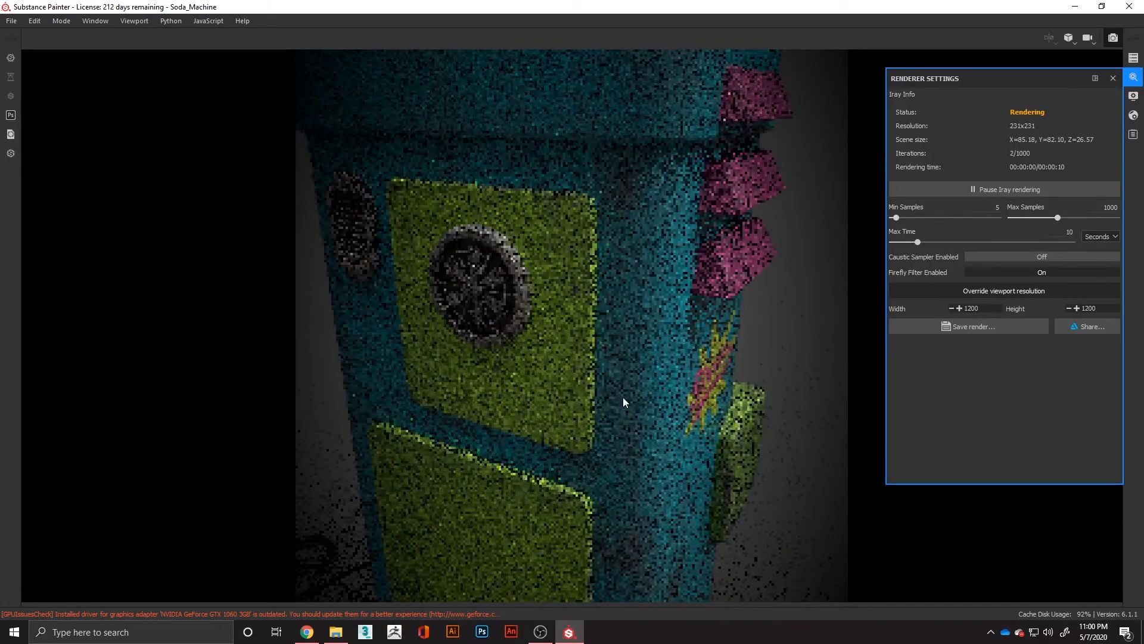
{"action": "mouse_move", "coordinate": [620, 396]}
{"action": "left_mouse_down", "text": "alt"}
{"action": "mouse_move", "coordinate": [631, 403]}
{"action": "mouse_move", "coordinate": [602, 398]}
{"action": "left_mouse_up", "text": "alt"}
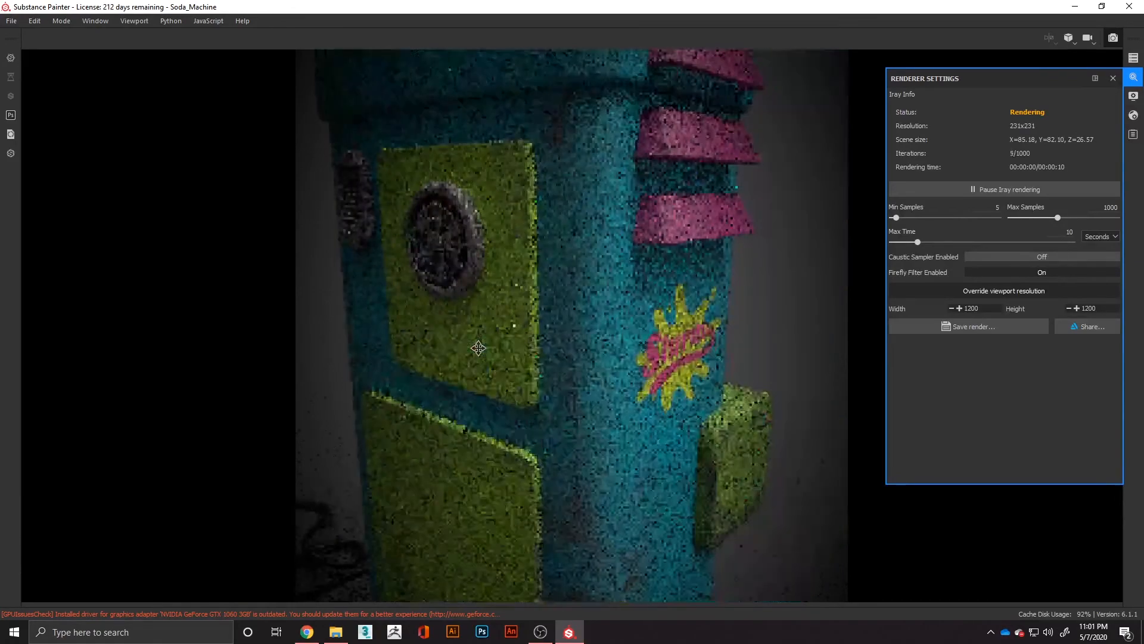
{"action": "left_click_drag", "start_coordinate": [514, 362], "coordinate": [760, 381], "text": "alt"}
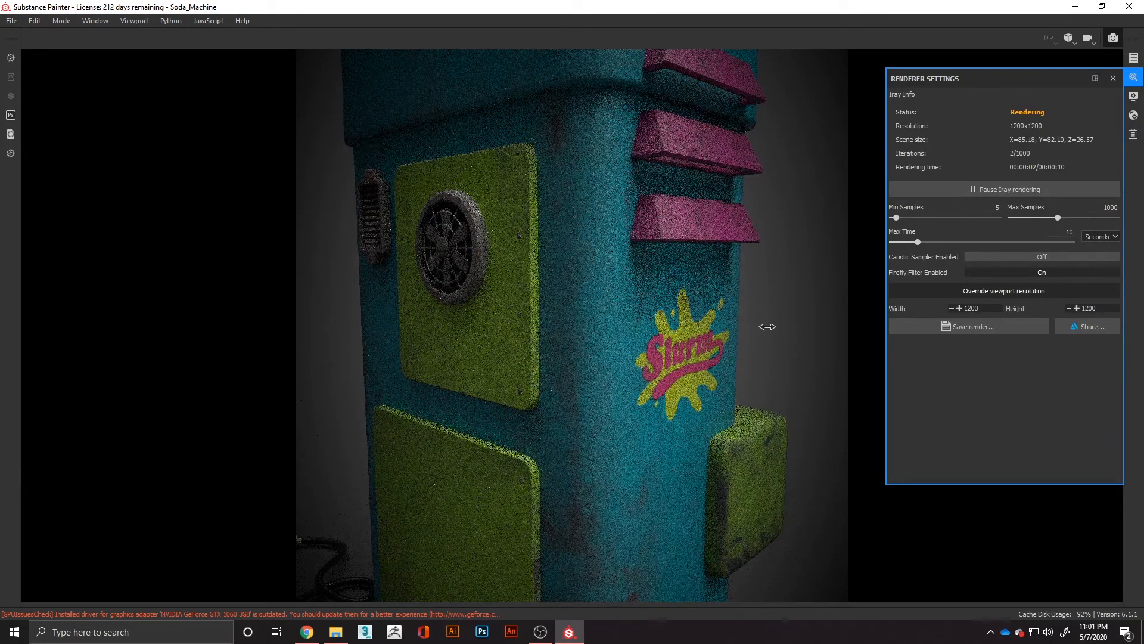
{"action": "right_click_drag", "start_coordinate": [768, 327], "coordinate": [790, 333], "text": "shift"}
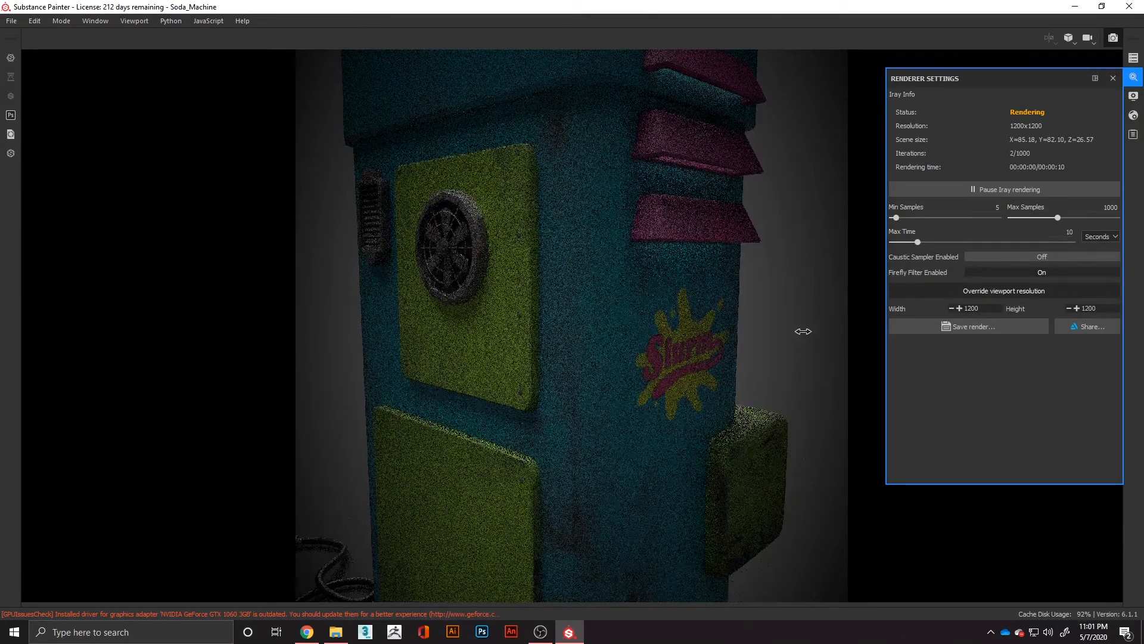
{"action": "right_click_drag", "start_coordinate": [1127, 95], "coordinate": [1135, 99], "text": "shift"}
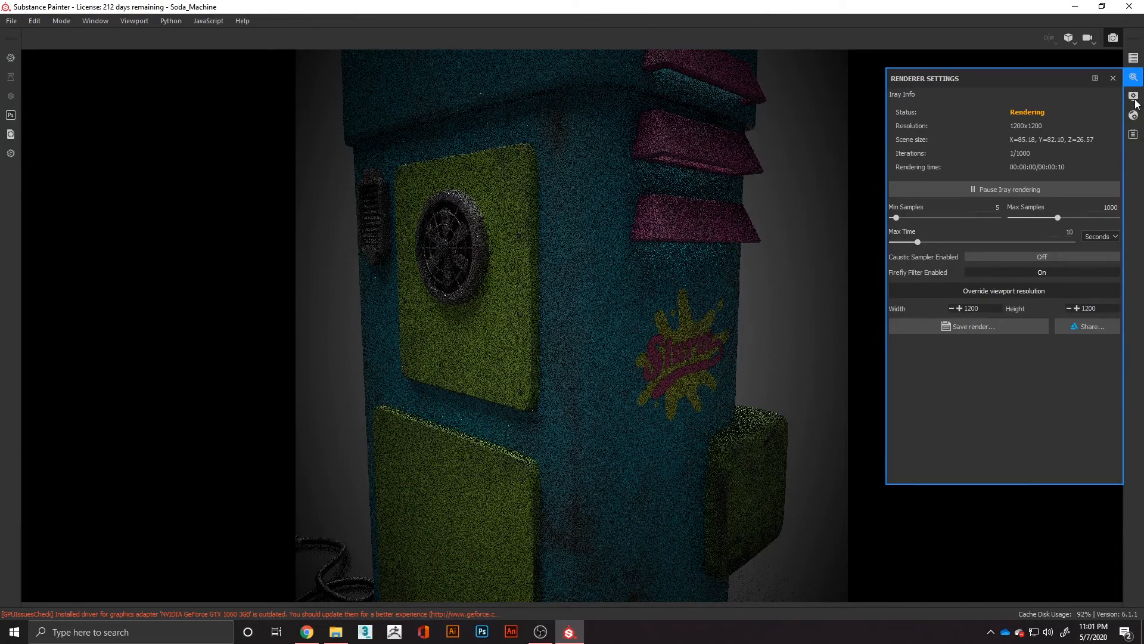
Set the environment exposure to -10 EV in the display's environment settings
{"action": "left_click", "coordinate": [1134, 97]}
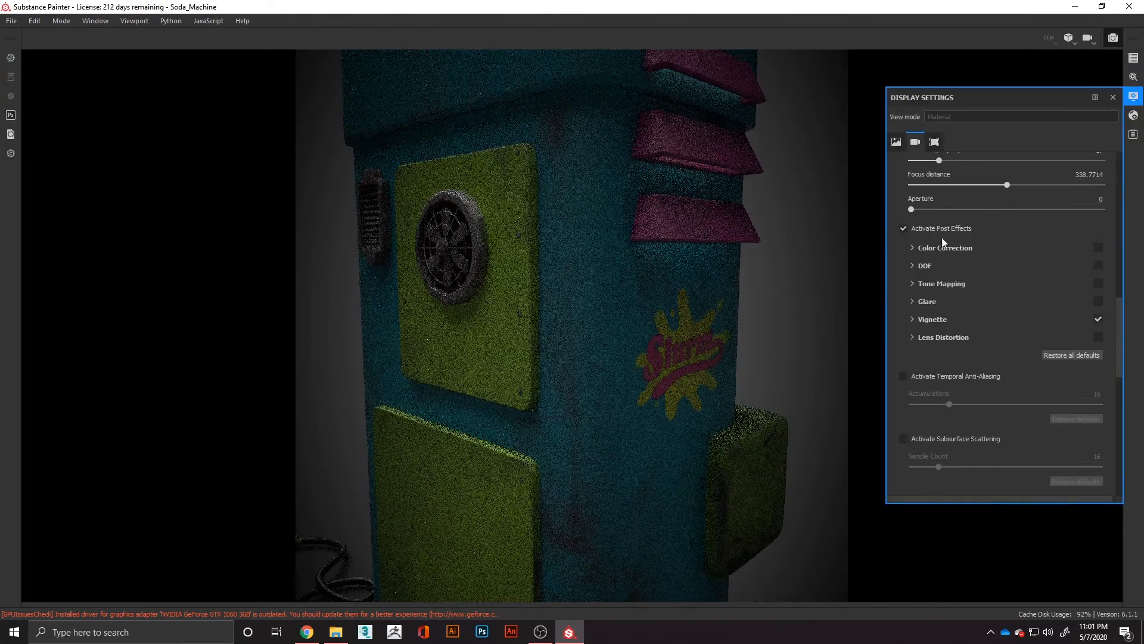
{"action": "scroll", "coordinate": [936, 233], "scroll_direction": "up", "scroll_amount": 2}
{"action": "scroll", "coordinate": [915, 218], "scroll_direction": "up", "scroll_amount": 5}
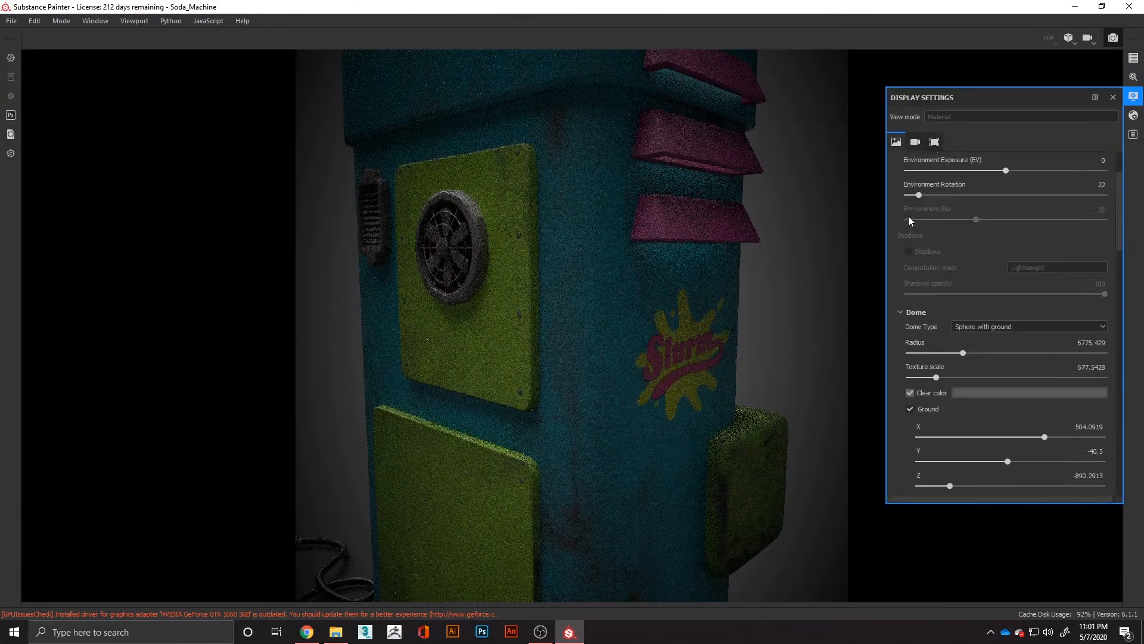
{"action": "scroll", "coordinate": [908, 215], "scroll_direction": "up", "scroll_amount": 5}
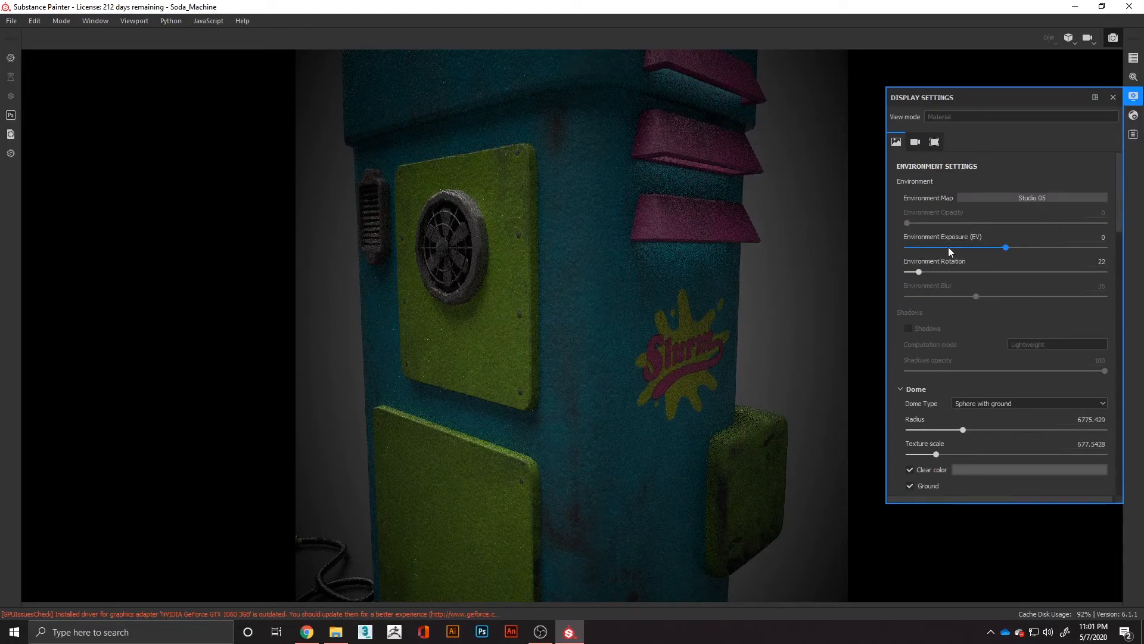
{"action": "left_click_drag", "start_coordinate": [970, 247], "coordinate": [931, 247]}
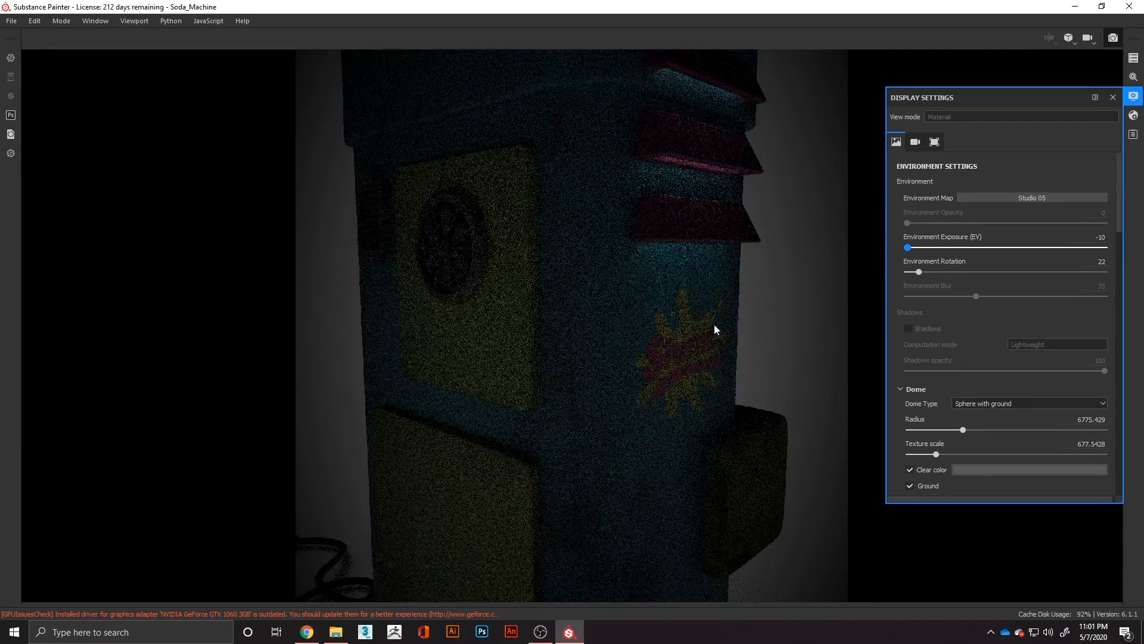
Examine the darkened machine's emissive sign, lettering, bottles and side vents up close and in a full front view
{"action": "key", "text": "alt"}
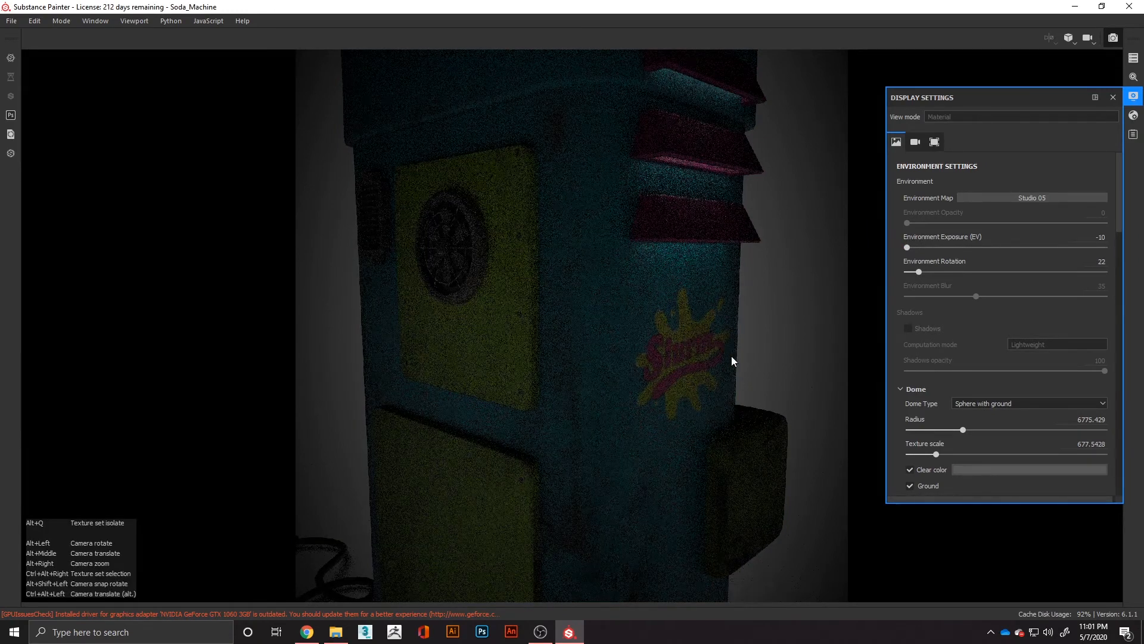
{"action": "left_click_drag", "start_coordinate": [732, 361], "coordinate": [565, 359], "text": "alt"}
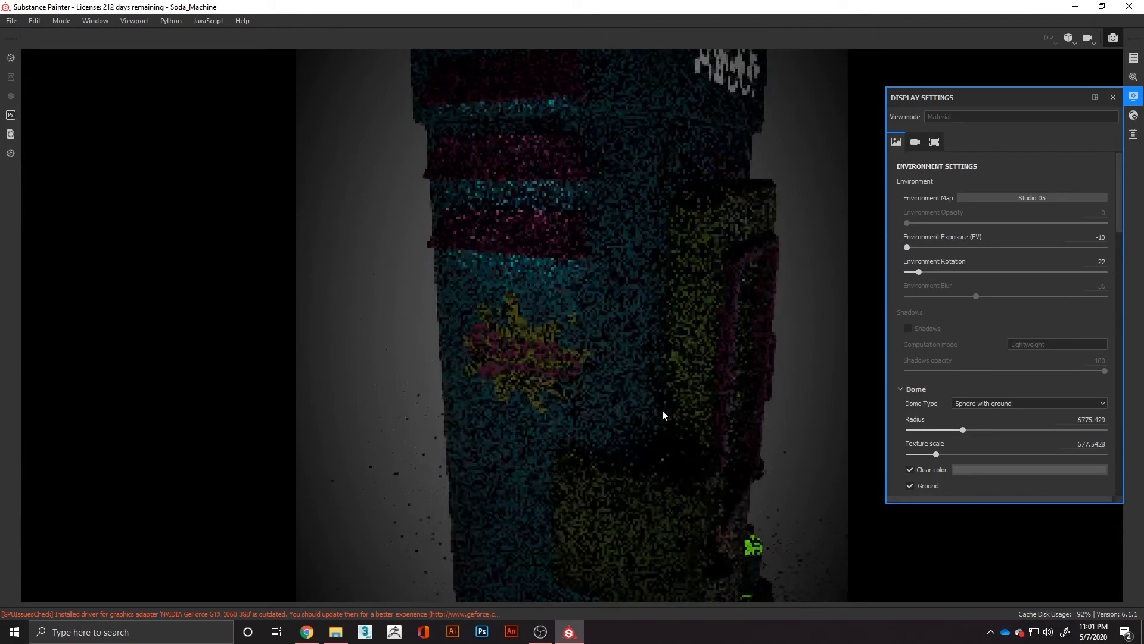
{"action": "left_click_drag", "start_coordinate": [662, 411], "coordinate": [449, 373], "text": "alt"}
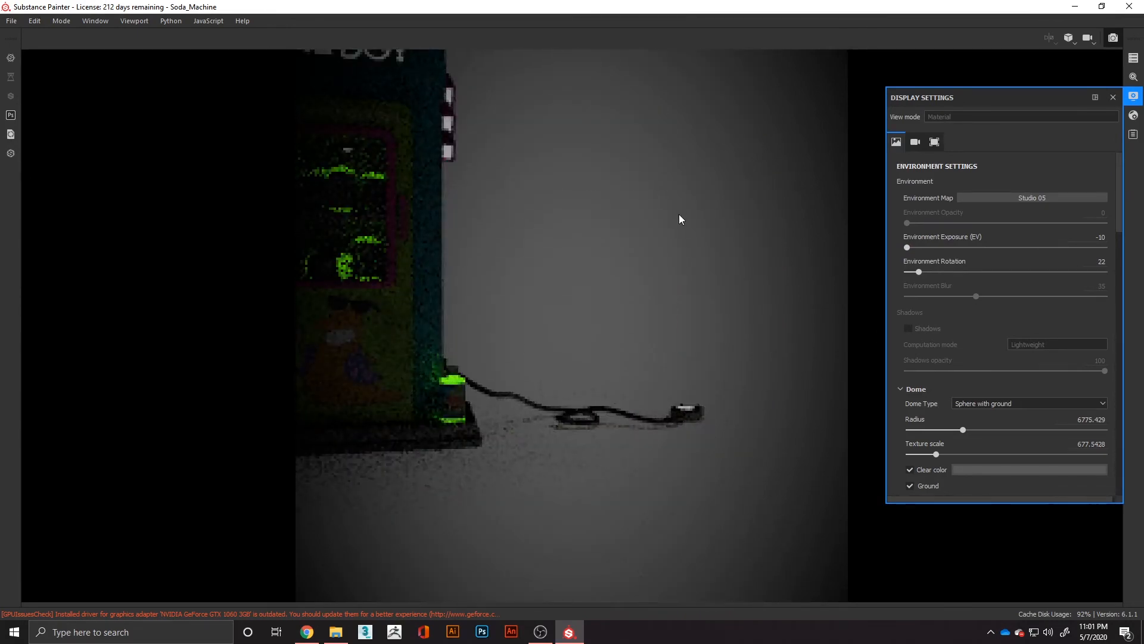
{"action": "scroll", "coordinate": [585, 200], "scroll_direction": "up", "scroll_amount": 1}
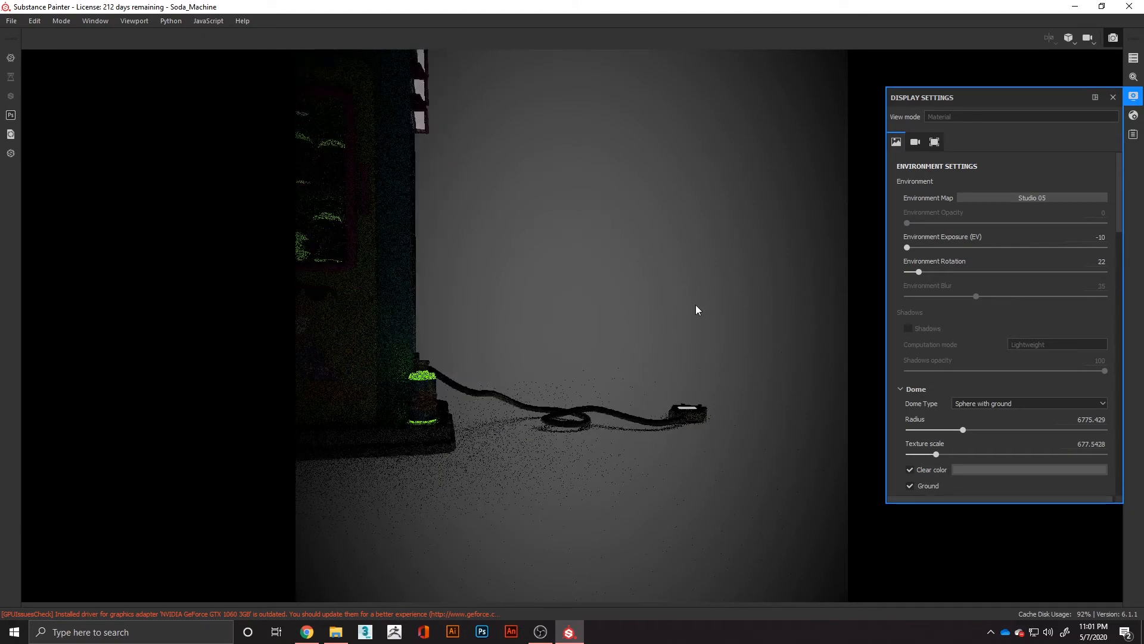
{"action": "scroll", "coordinate": [701, 309], "scroll_direction": "up", "scroll_amount": 3}
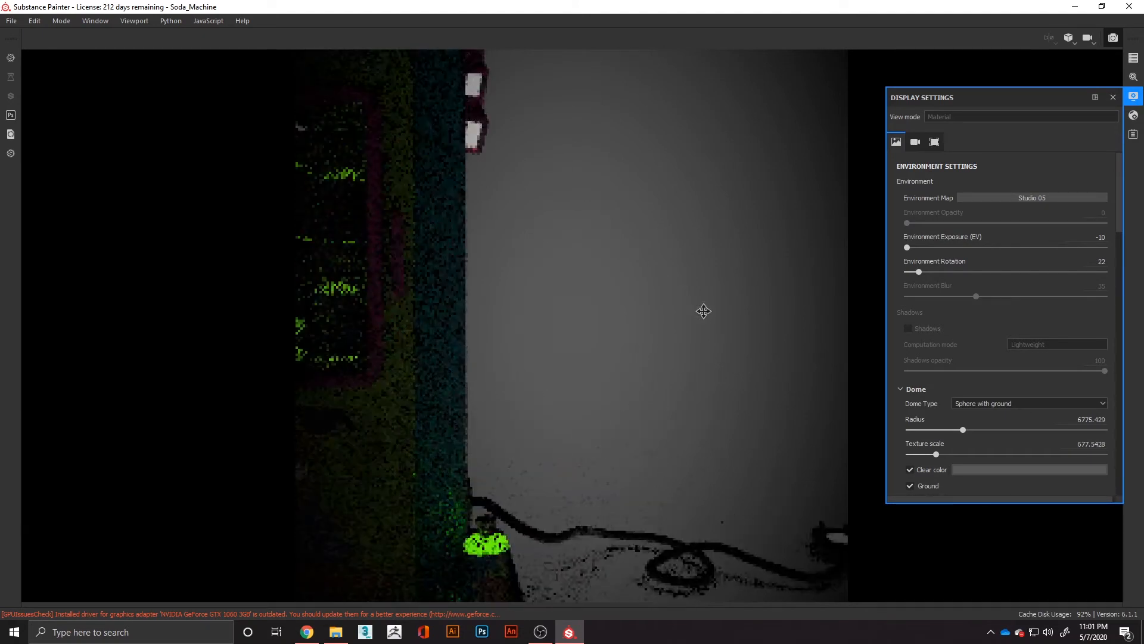
{"action": "middle_click_drag", "start_coordinate": [703, 311], "coordinate": [806, 337], "text": "alt"}
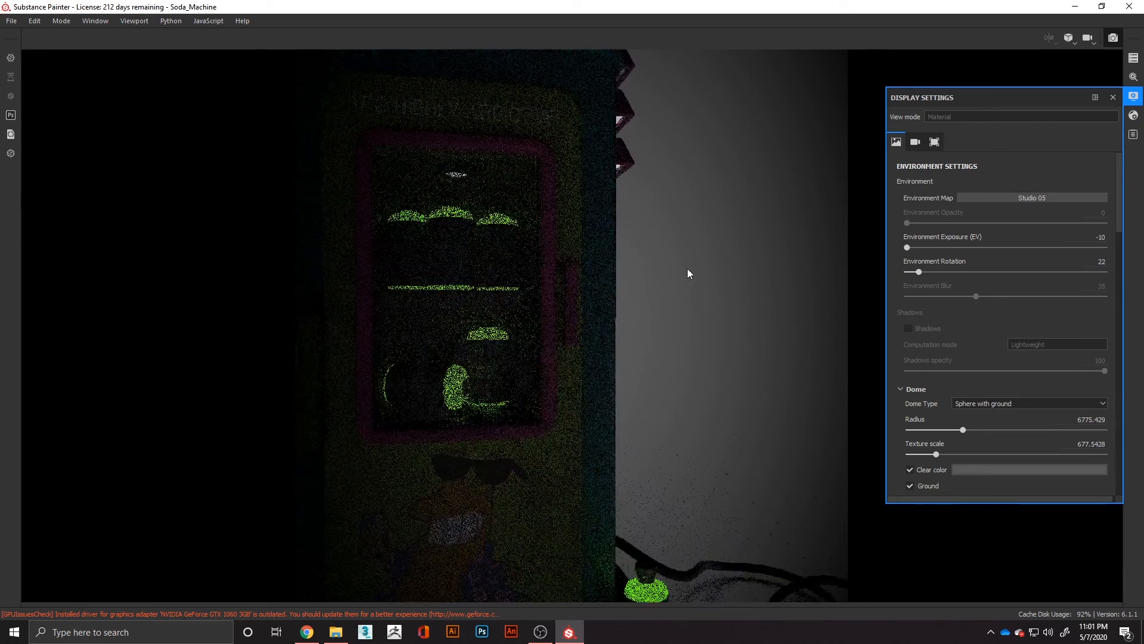
{"action": "scroll", "coordinate": [670, 256], "scroll_direction": "down", "scroll_amount": 2}
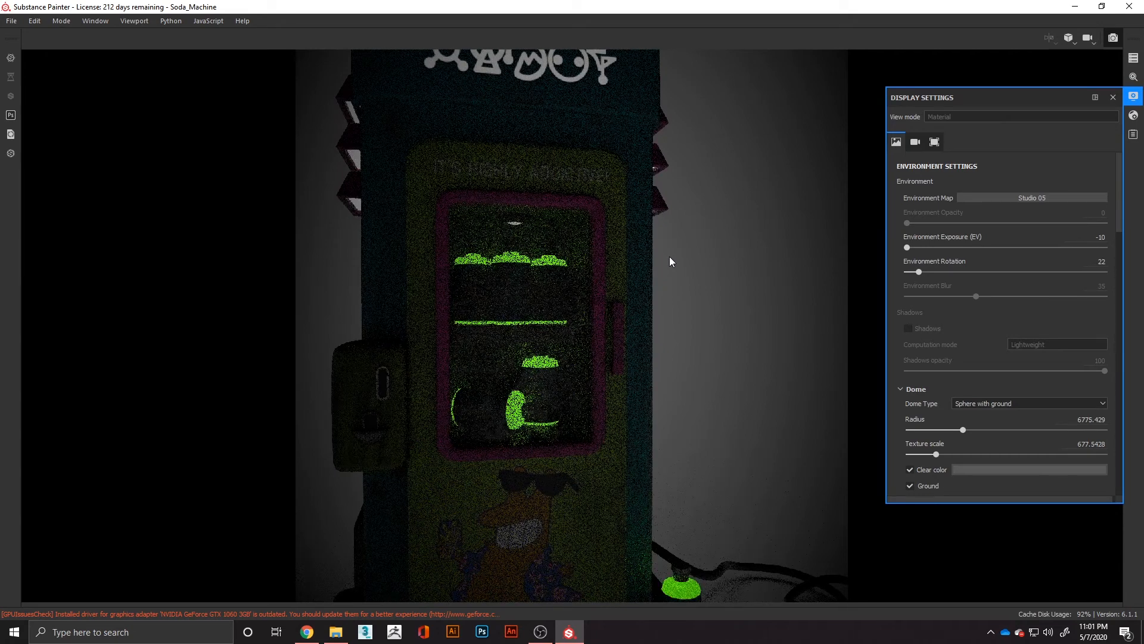
{"action": "scroll", "coordinate": [670, 261], "scroll_direction": "down", "scroll_amount": 2}
{"action": "scroll", "coordinate": [670, 261], "scroll_direction": "down", "scroll_amount": 2}
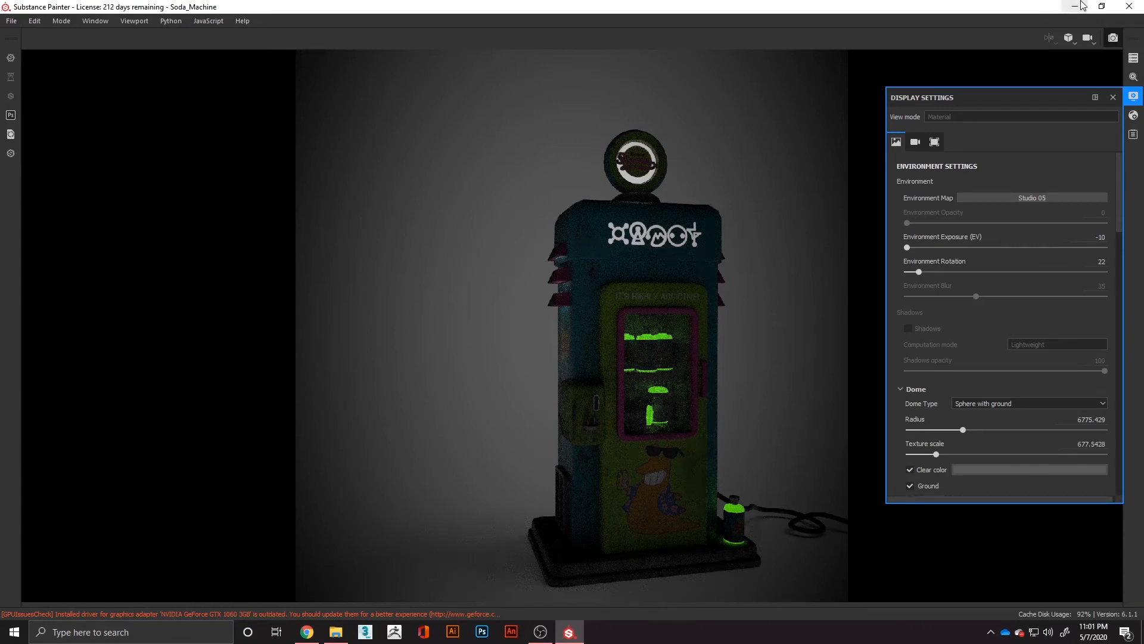
Return from Iray rendering to painting mode and look over the layers and the main shader's parameters
{"action": "left_click", "coordinate": [1113, 38]}
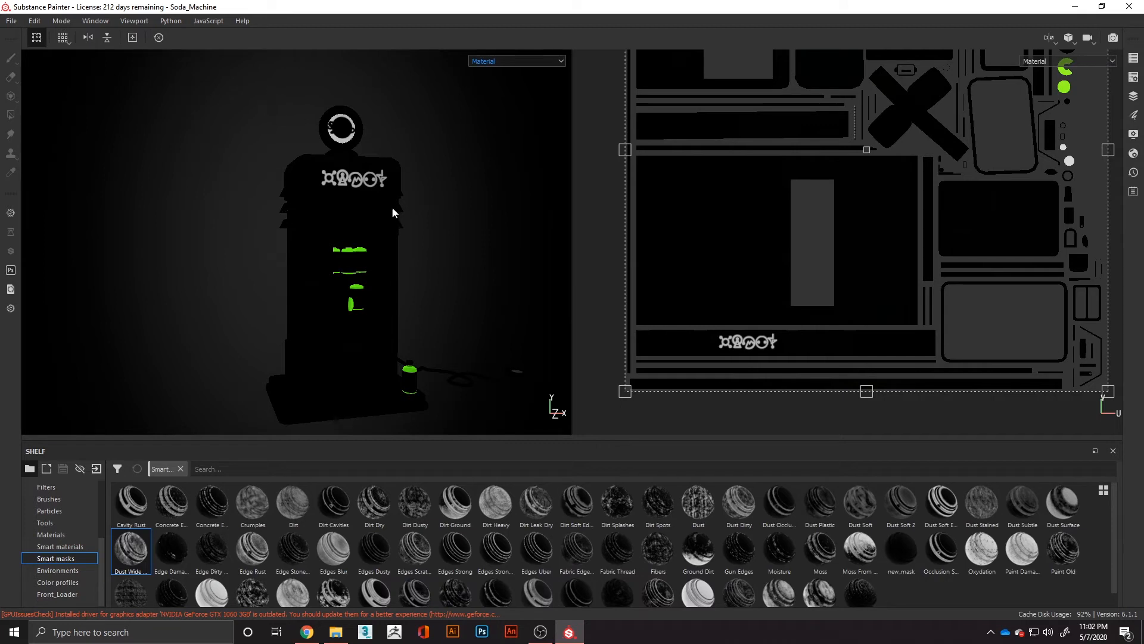
{"action": "left_click", "coordinate": [1133, 96]}
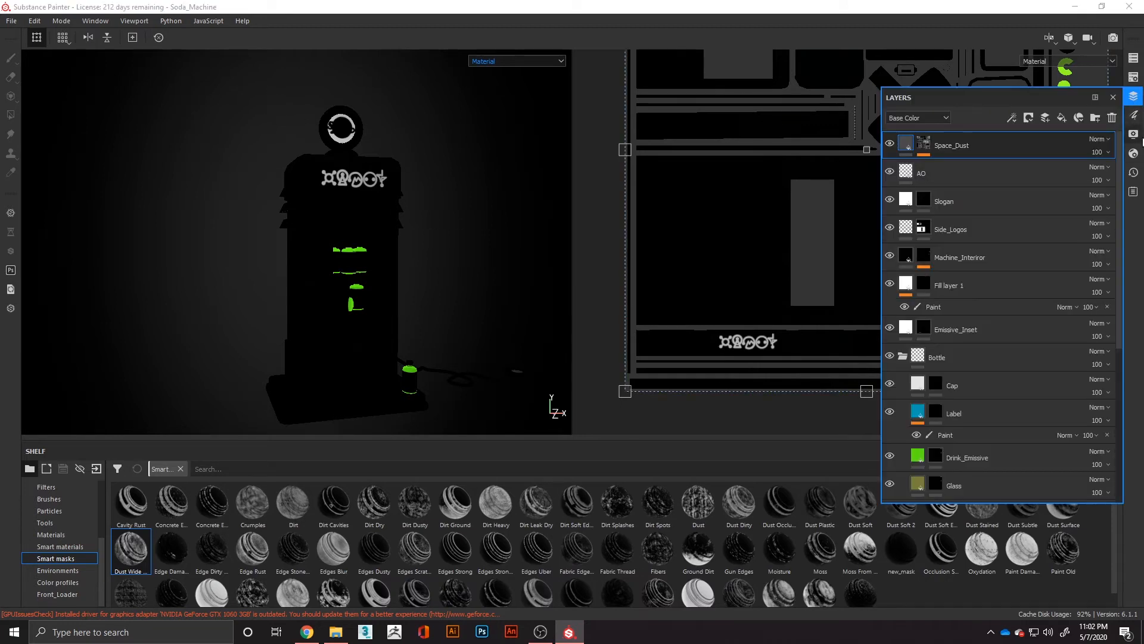
{"action": "left_click", "coordinate": [1134, 153]}
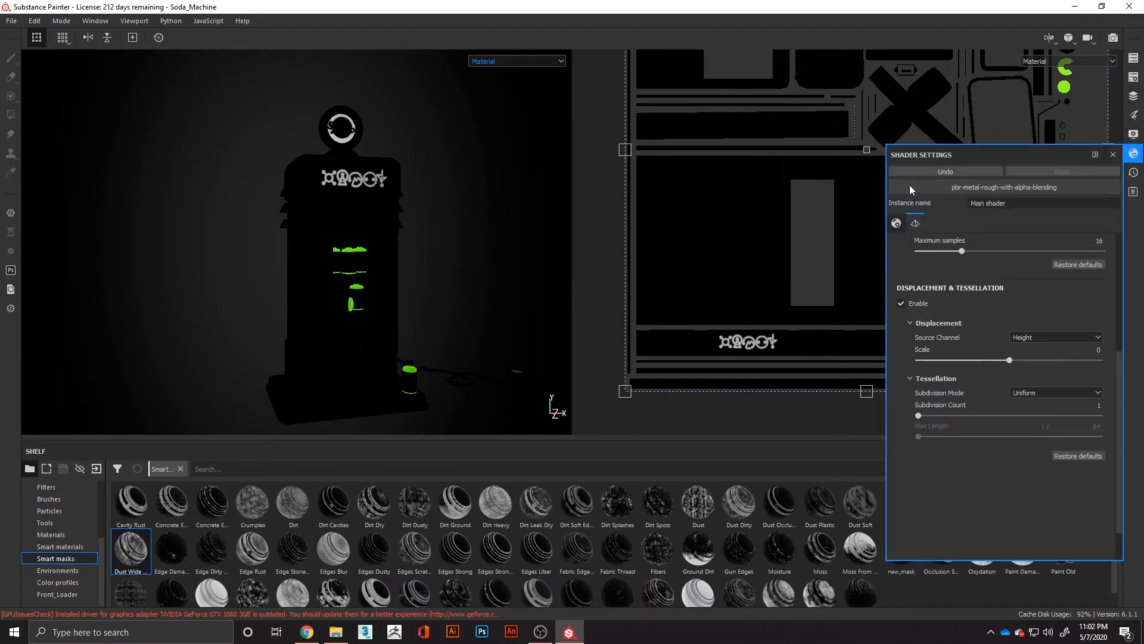
{"action": "scroll", "coordinate": [891, 274], "scroll_direction": "up", "scroll_amount": 5}
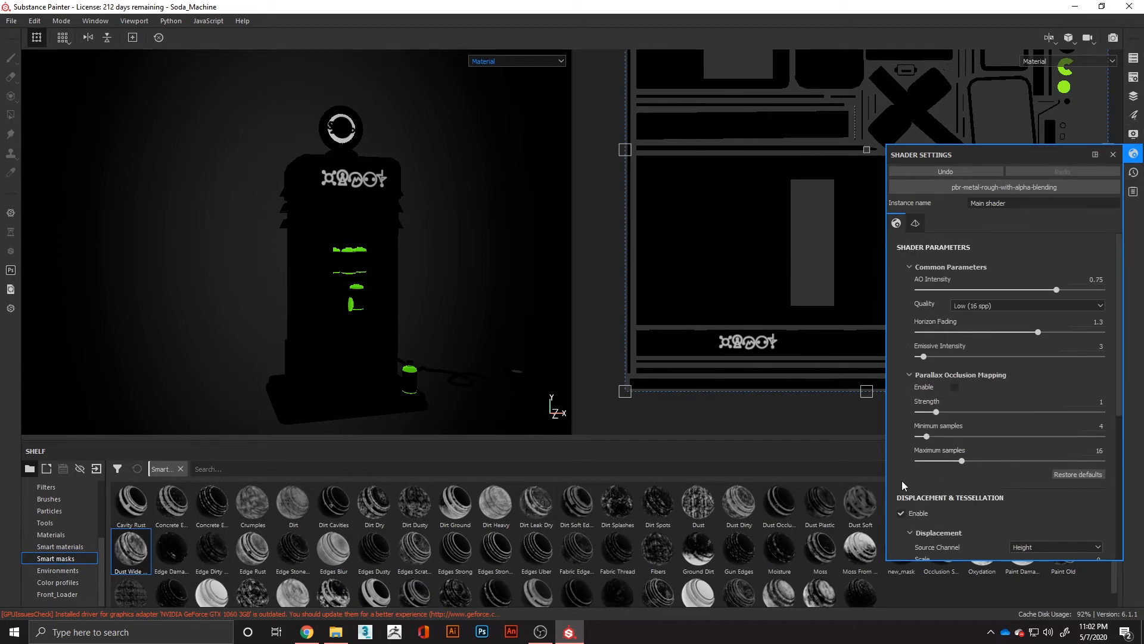
{"action": "scroll", "coordinate": [902, 479], "scroll_direction": "down", "scroll_amount": 3}
{"action": "scroll", "coordinate": [903, 471], "scroll_direction": "up", "scroll_amount": 3}
Set the environment exposure to 0 EV in the display's environment settings
{"action": "left_click", "coordinate": [1134, 96]}
{"action": "left_click", "coordinate": [1137, 77]}
{"action": "left_click", "coordinate": [1135, 59]}
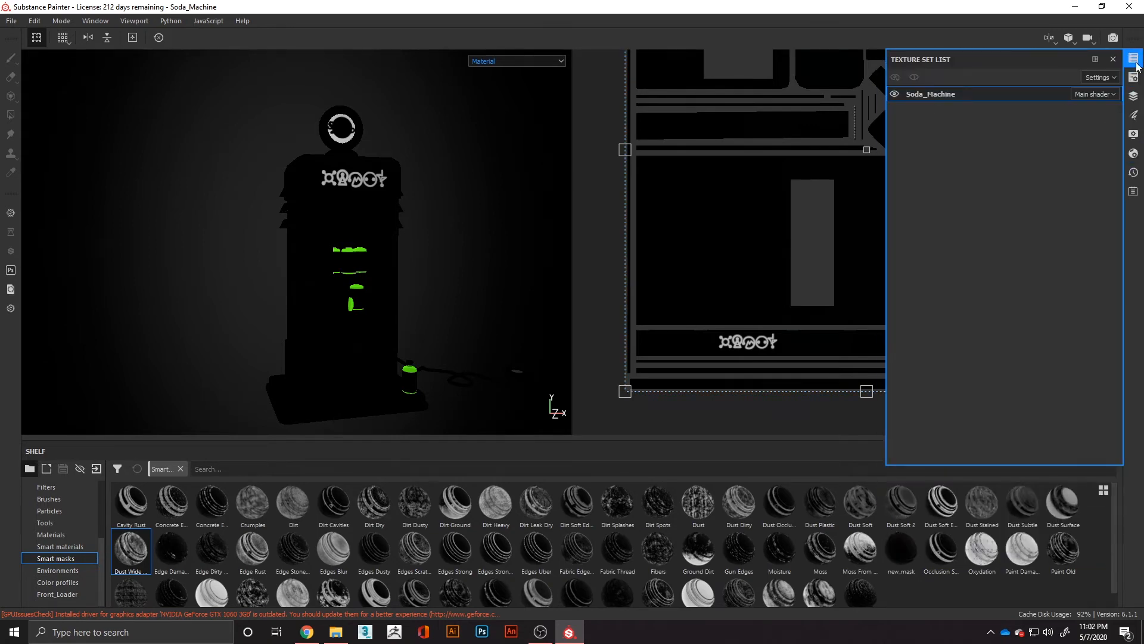
{"action": "left_click", "coordinate": [1135, 102]}
{"action": "left_click", "coordinate": [1134, 115]}
{"action": "left_click", "coordinate": [1133, 134]}
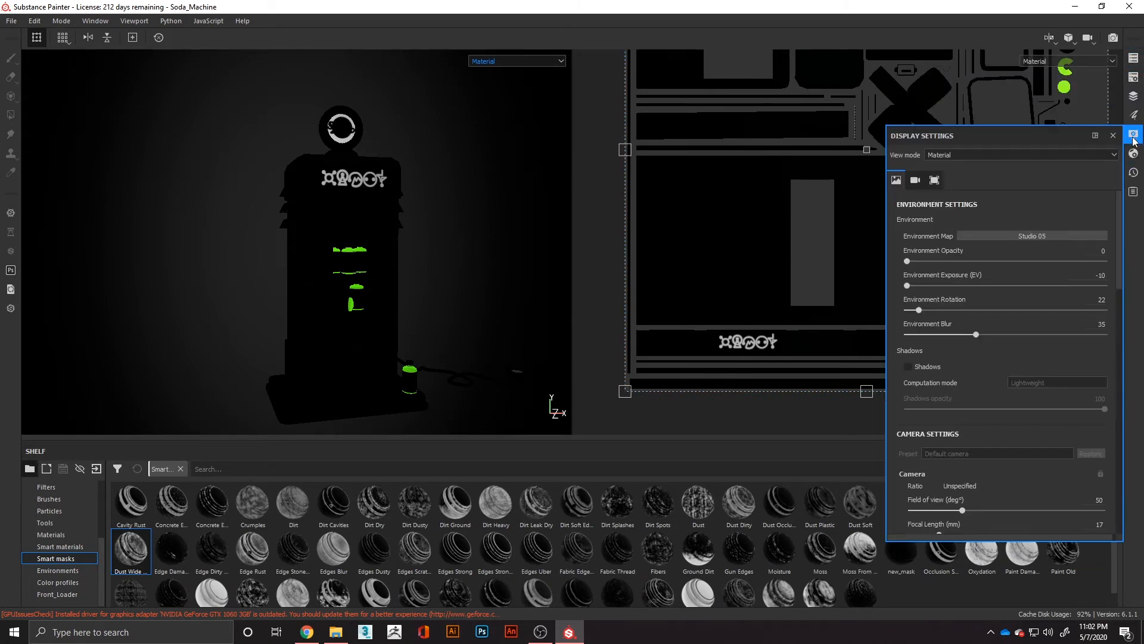
{"action": "left_click", "coordinate": [1095, 275]}
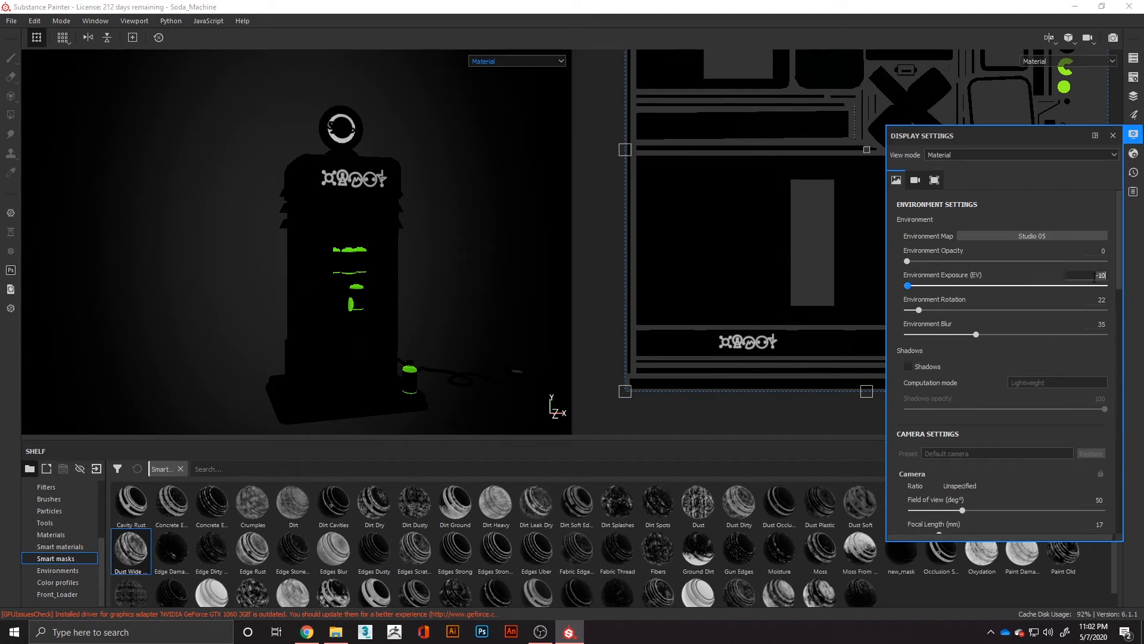
{"action": "type", "text": "0"}
{"action": "key", "text": "Return"}
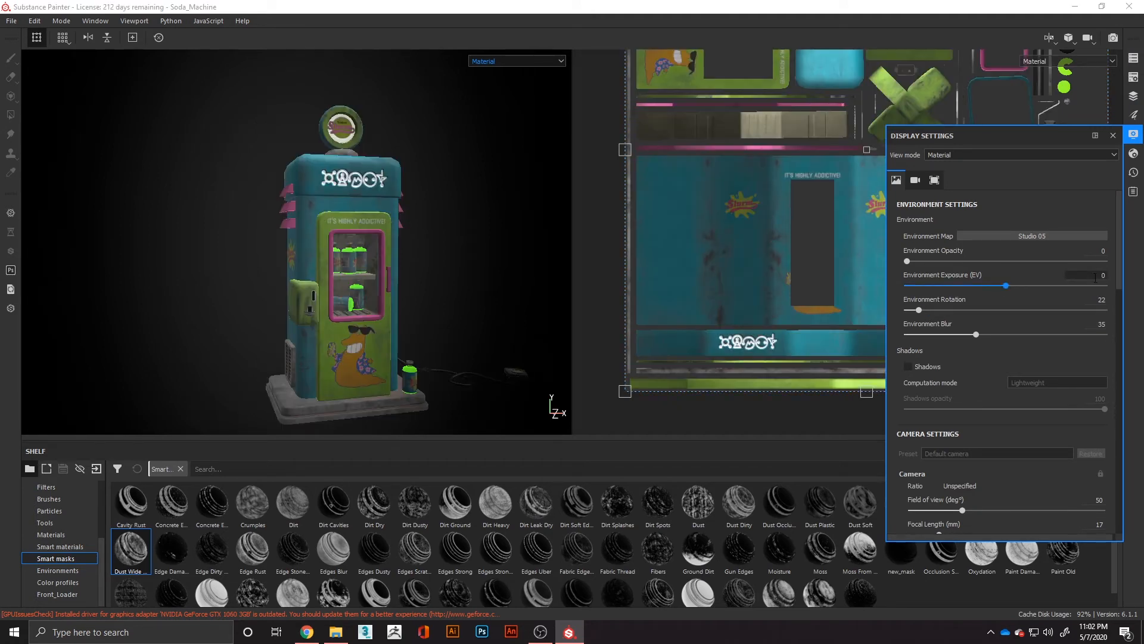
Open the texture export settings and review the output templates and the list of exports
{"action": "left_click", "coordinate": [12, 20]}
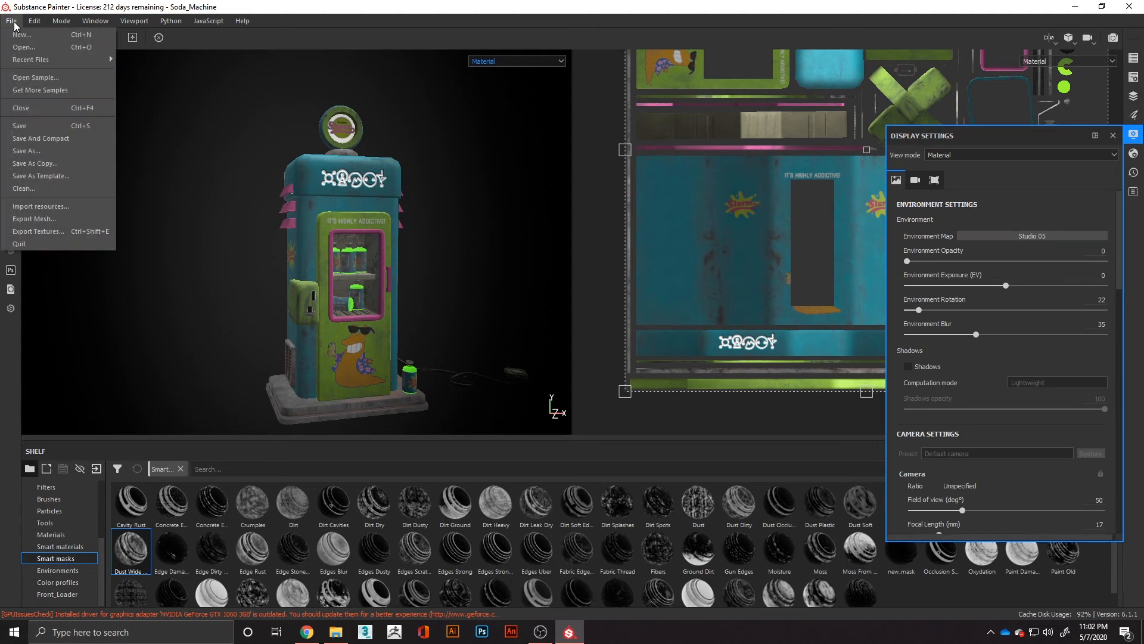
{"action": "left_click", "coordinate": [46, 231]}
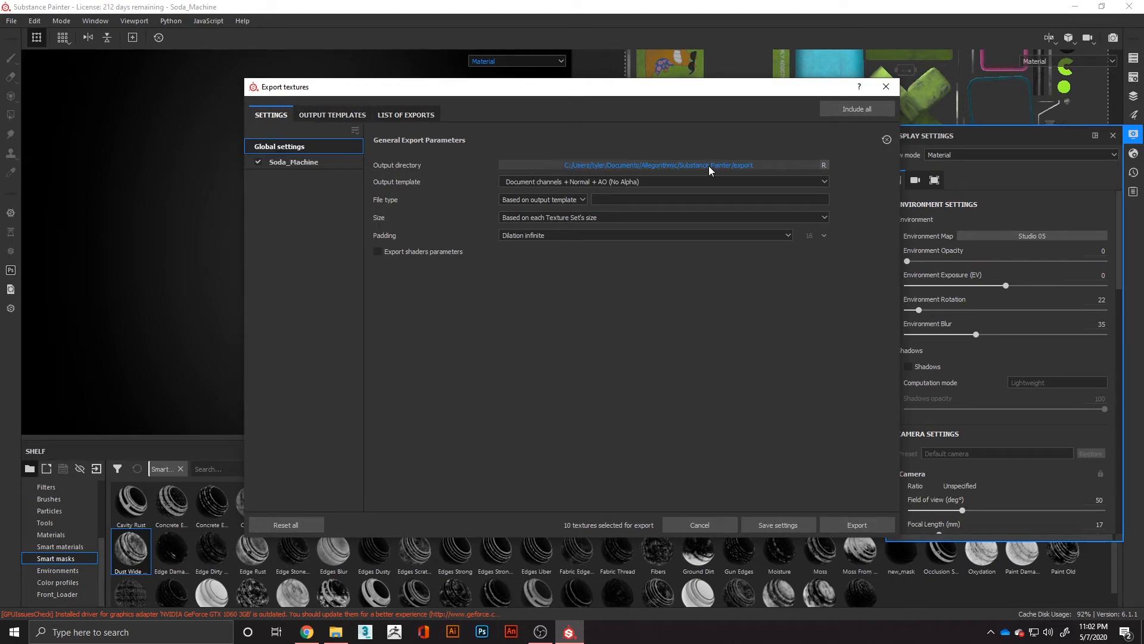
{"action": "left_click", "coordinate": [332, 114]}
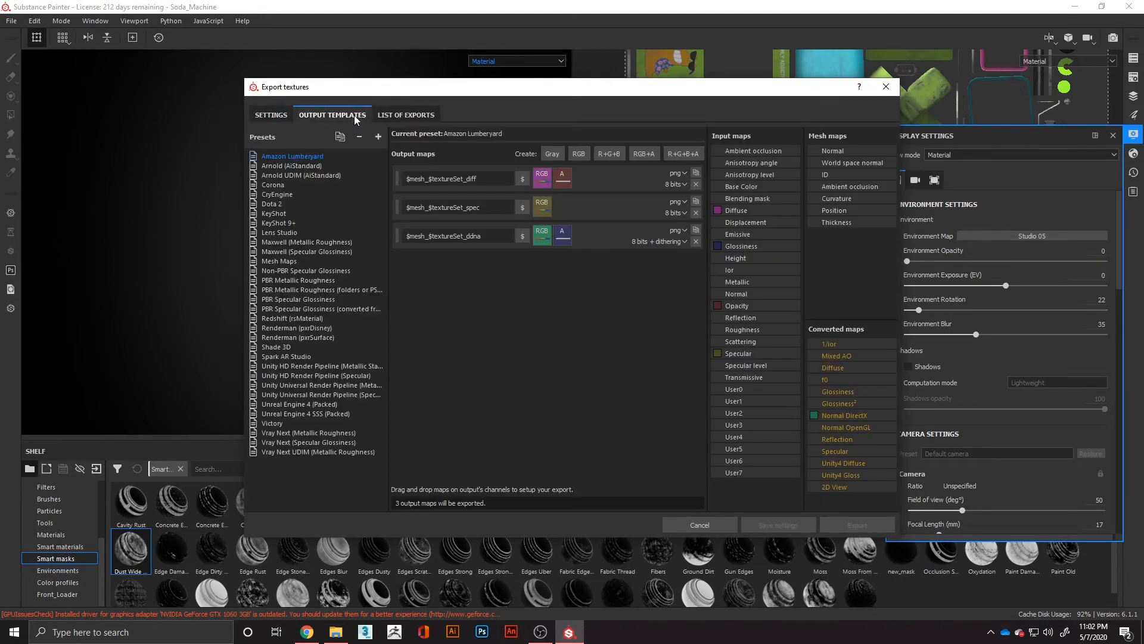
{"action": "left_click", "coordinate": [431, 116]}
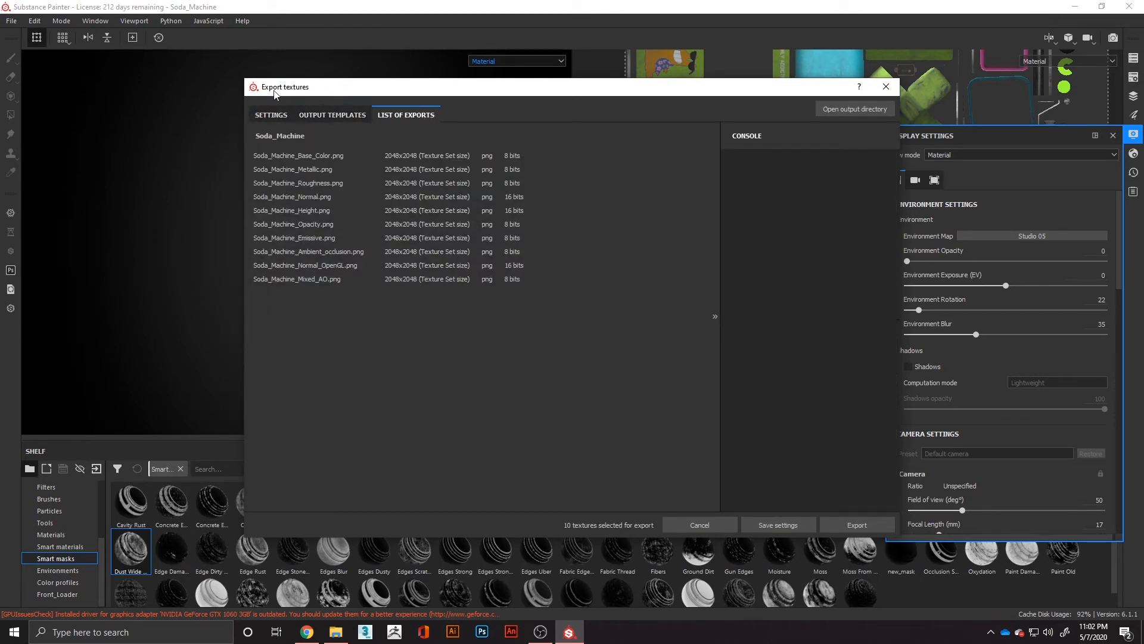
{"action": "left_click", "coordinate": [270, 113]}
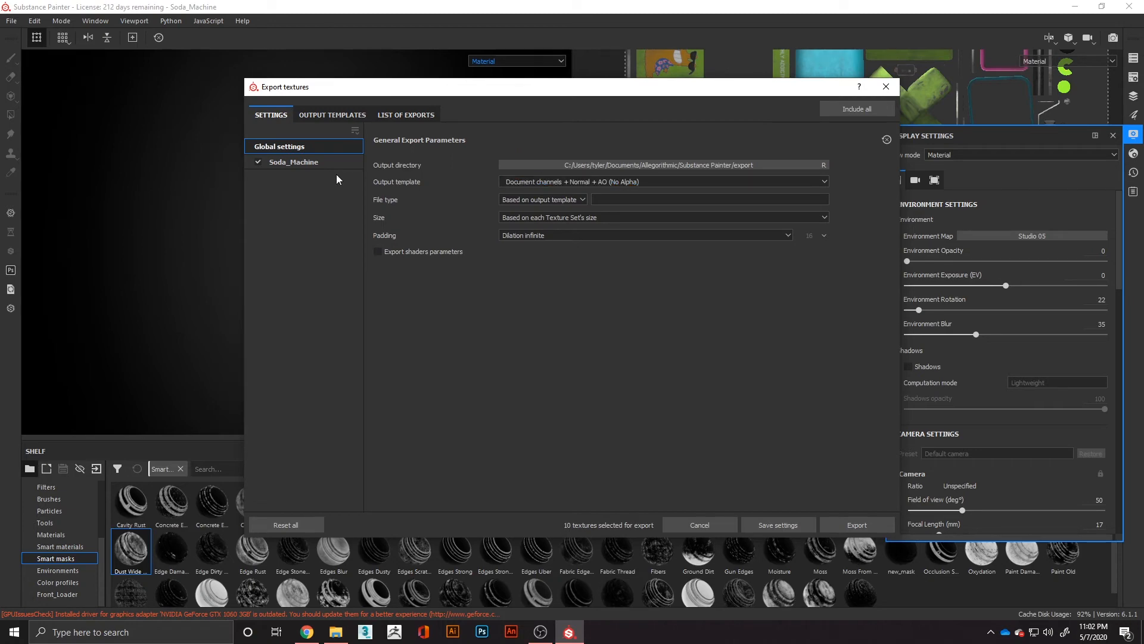
Browse for the export's output directory to the Tutorials/Soda_Machine folder on the DATA (D:) drive
{"action": "left_click", "coordinate": [538, 165]}
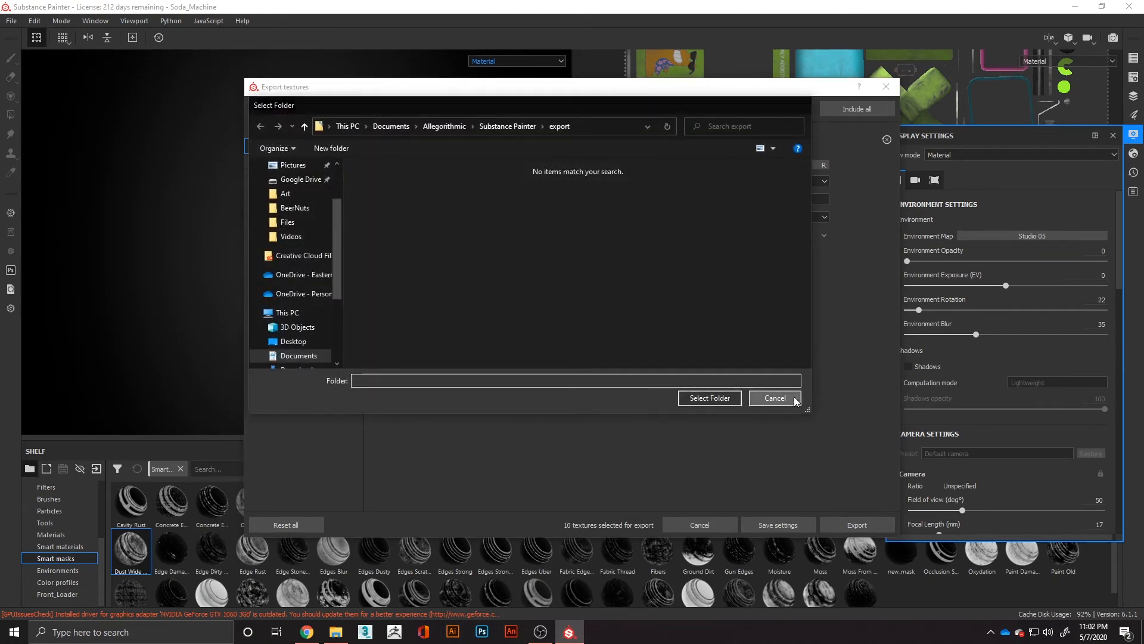
{"action": "left_click", "coordinate": [792, 397]}
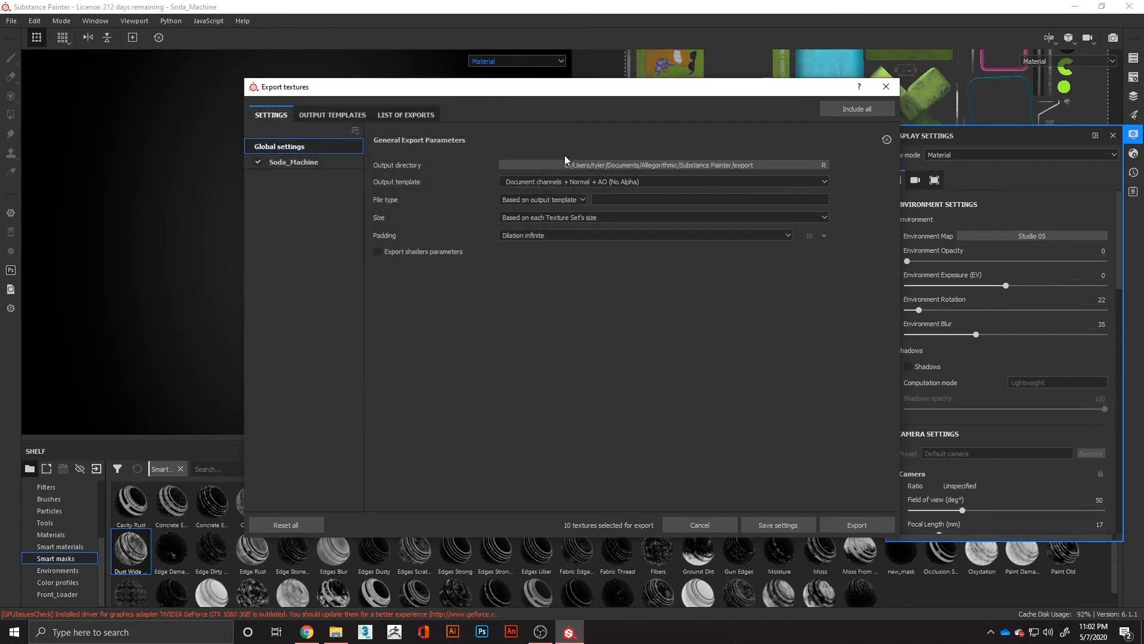
{"action": "left_click", "coordinate": [667, 167]}
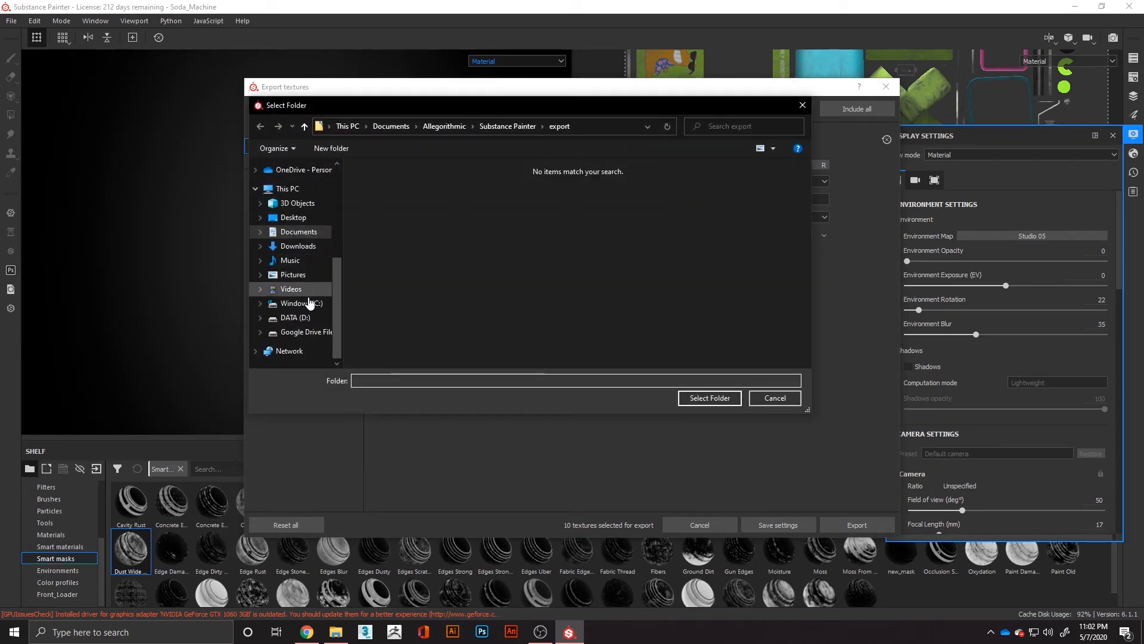
{"action": "left_click", "coordinate": [295, 317]}
{"action": "scroll", "coordinate": [382, 310], "scroll_direction": "down", "scroll_amount": 5}
{"action": "left_click", "coordinate": [383, 337]}
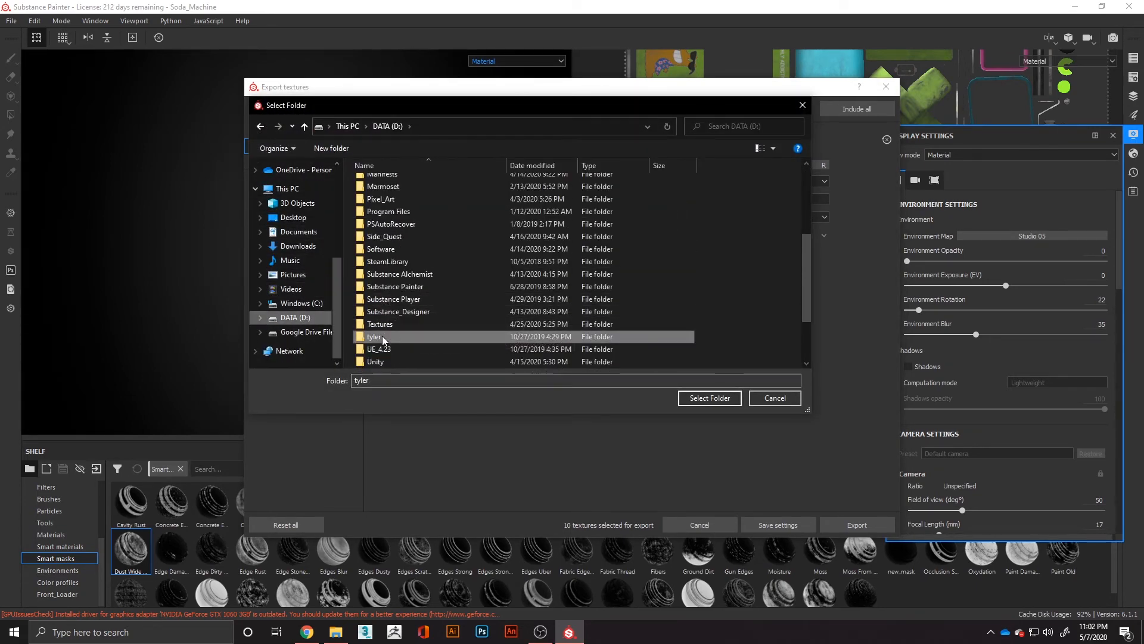
{"action": "double_click", "coordinate": [385, 337]}
{"action": "left_click", "coordinate": [388, 259]}
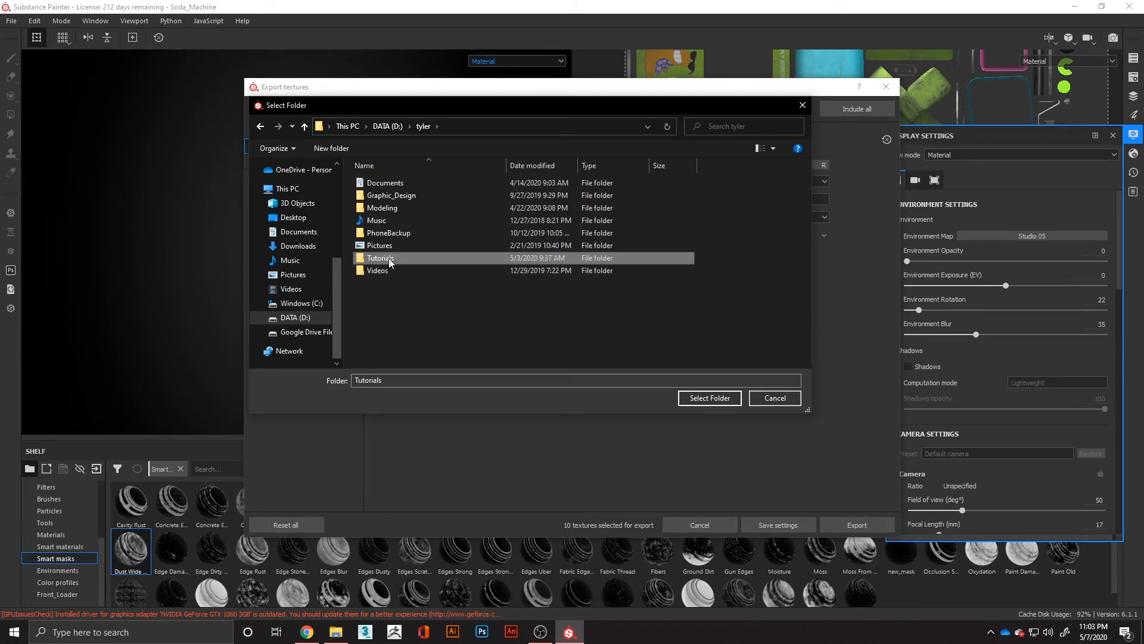
{"action": "double_click", "coordinate": [390, 259]}
{"action": "double_click", "coordinate": [388, 220]}
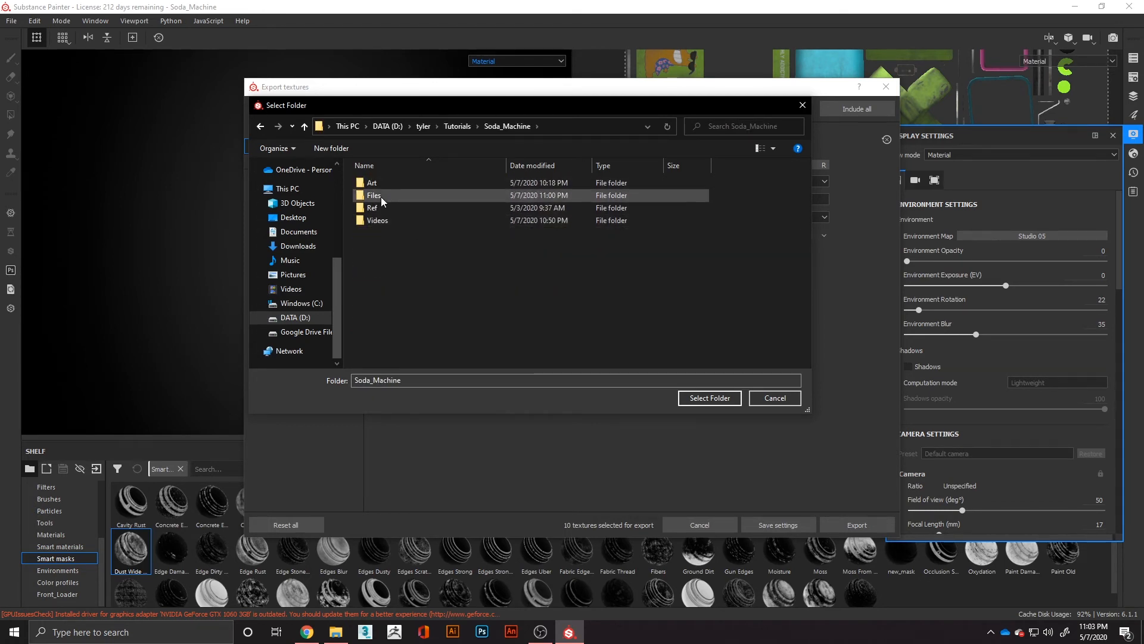
Create a folder named Textures inside Soda_Machine and select it as the export's output directory
{"action": "right_click", "coordinate": [384, 243]}
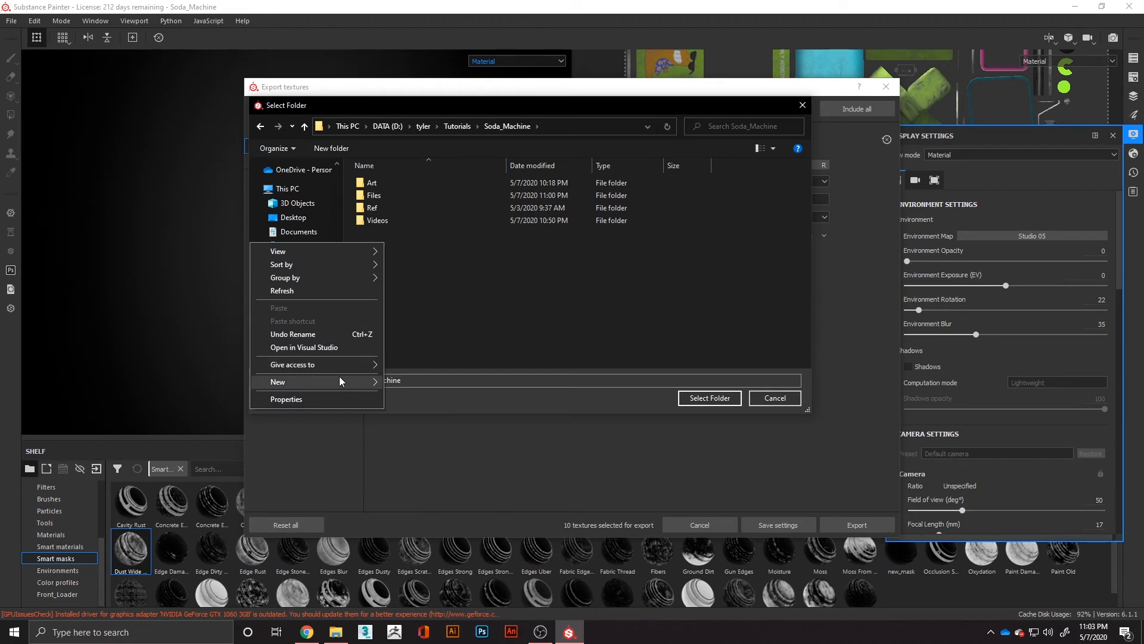
{"action": "mouse_move", "coordinate": [341, 381]}
{"action": "left_click", "coordinate": [398, 380]}
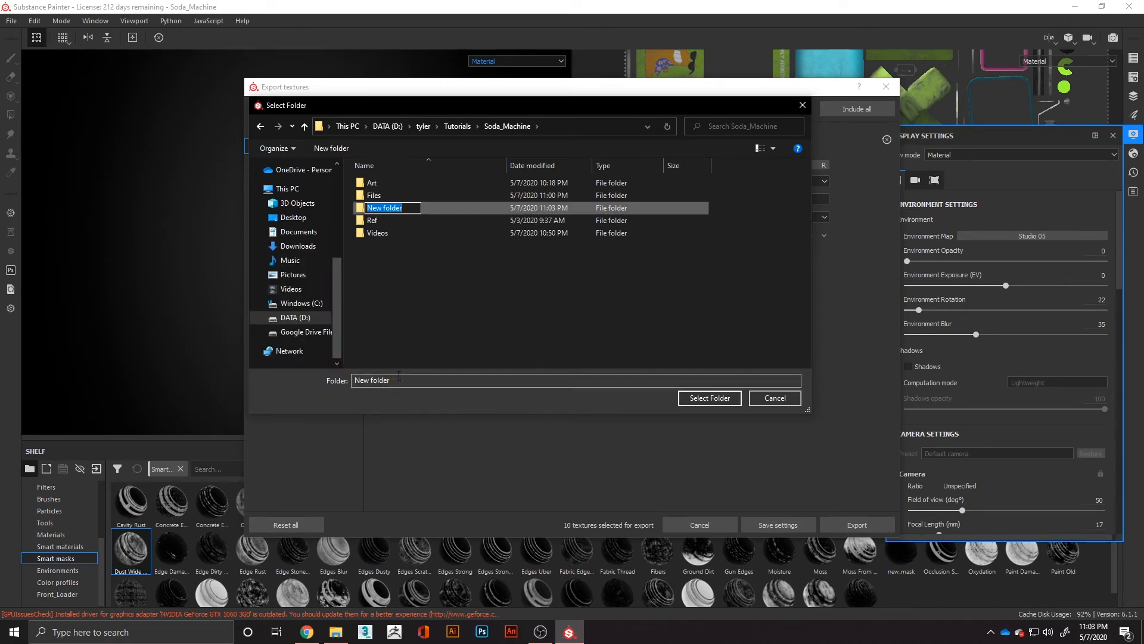
{"action": "type", "text": "Textures"}
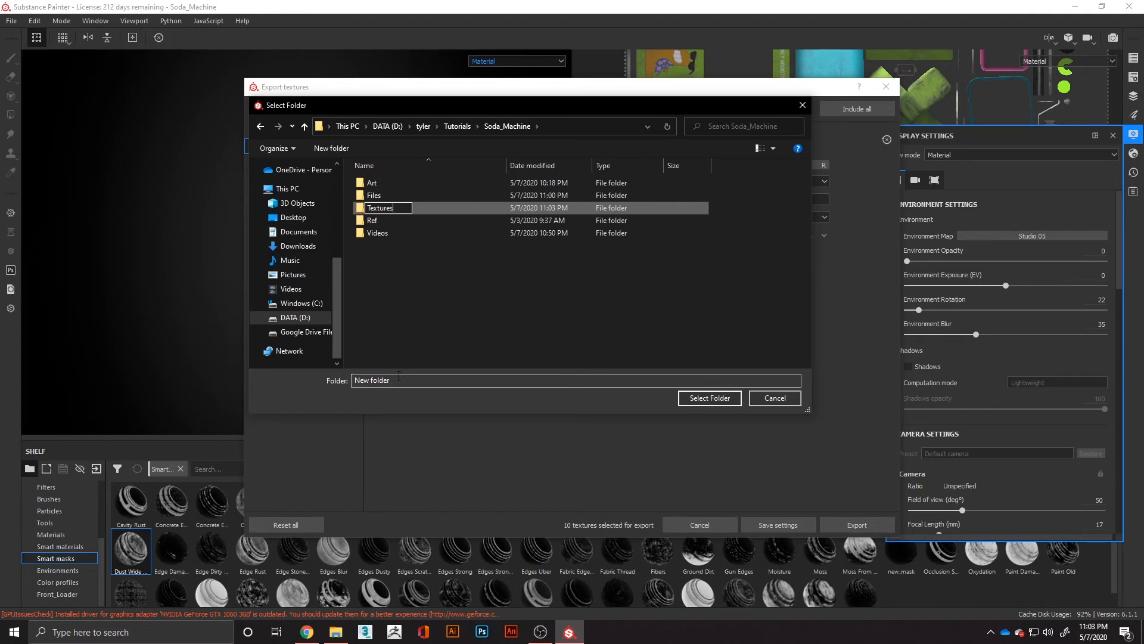
{"action": "key", "text": "Return"}
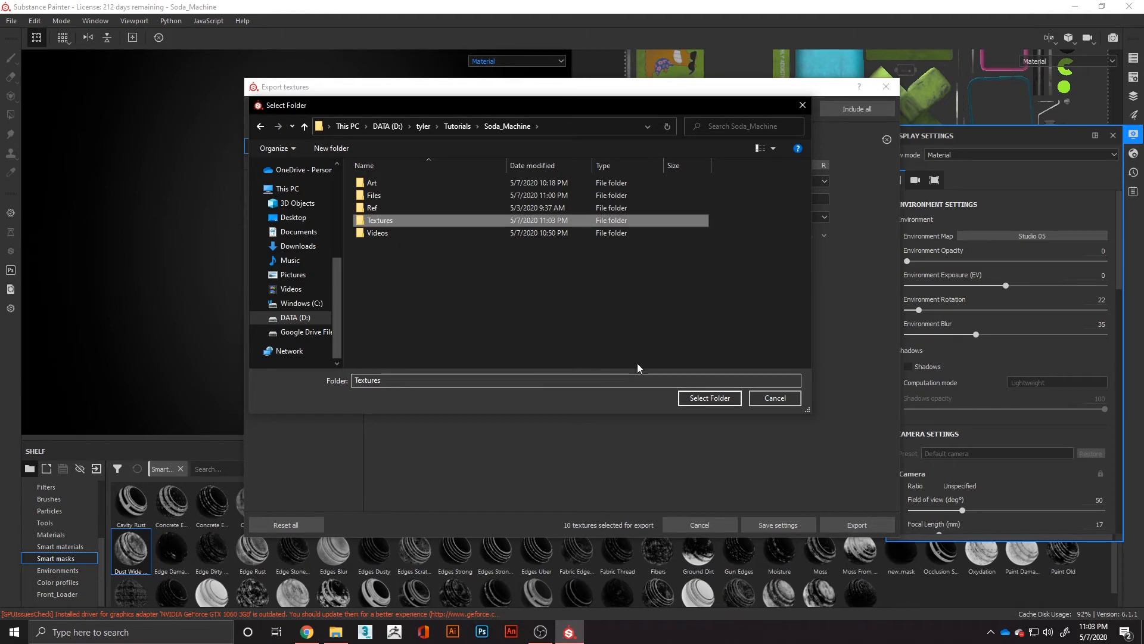
{"action": "double_click", "coordinate": [393, 222]}
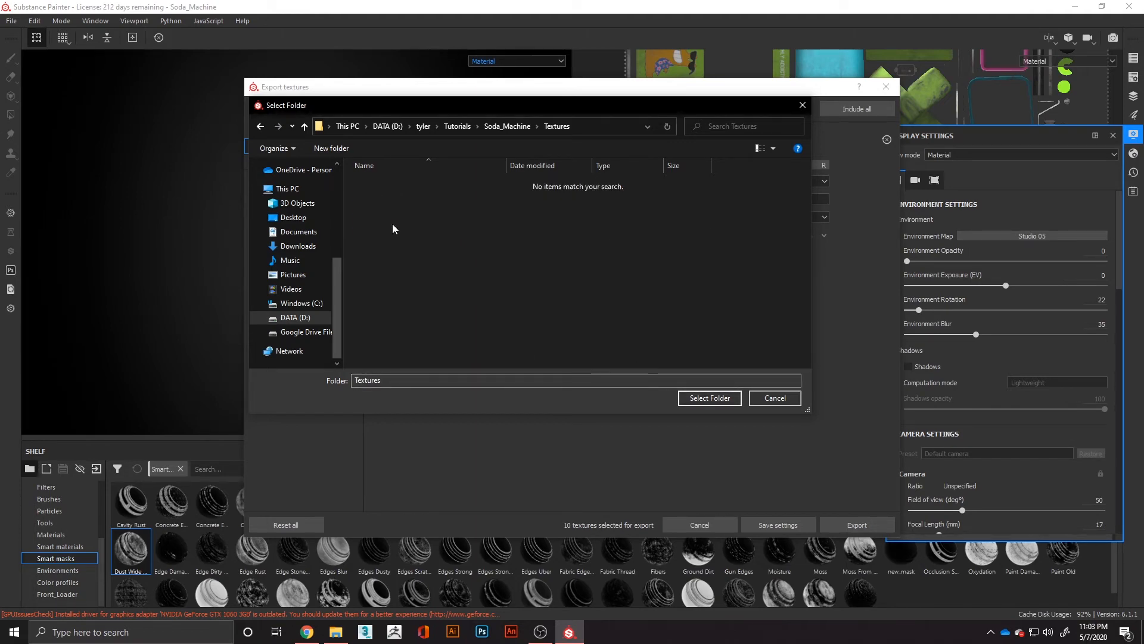
{"action": "left_click", "coordinate": [728, 396]}
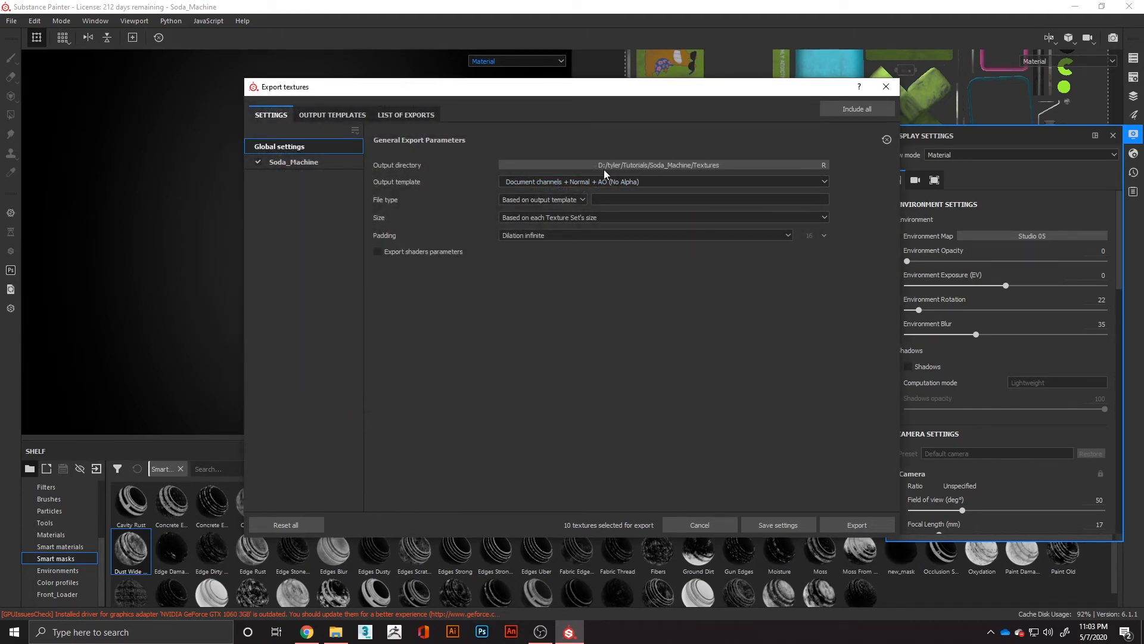
Look through the available output templates, including the Unity, Unreal, Vray, PBR and Document channels presets
{"action": "left_click", "coordinate": [655, 180]}
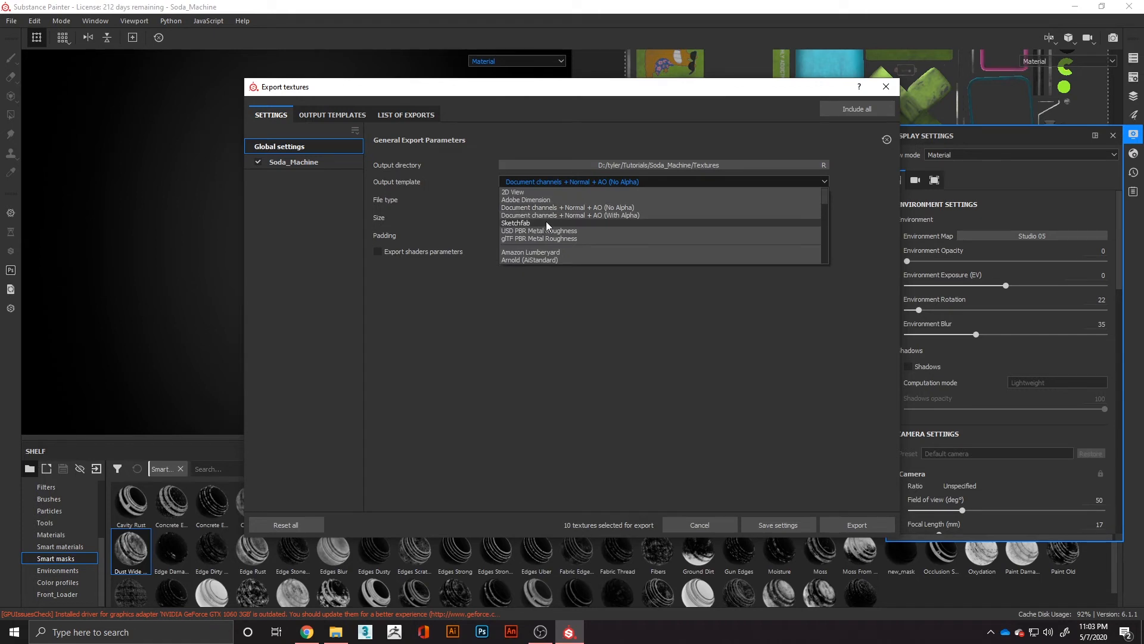
{"action": "scroll", "coordinate": [548, 221], "scroll_direction": "down", "scroll_amount": 8}
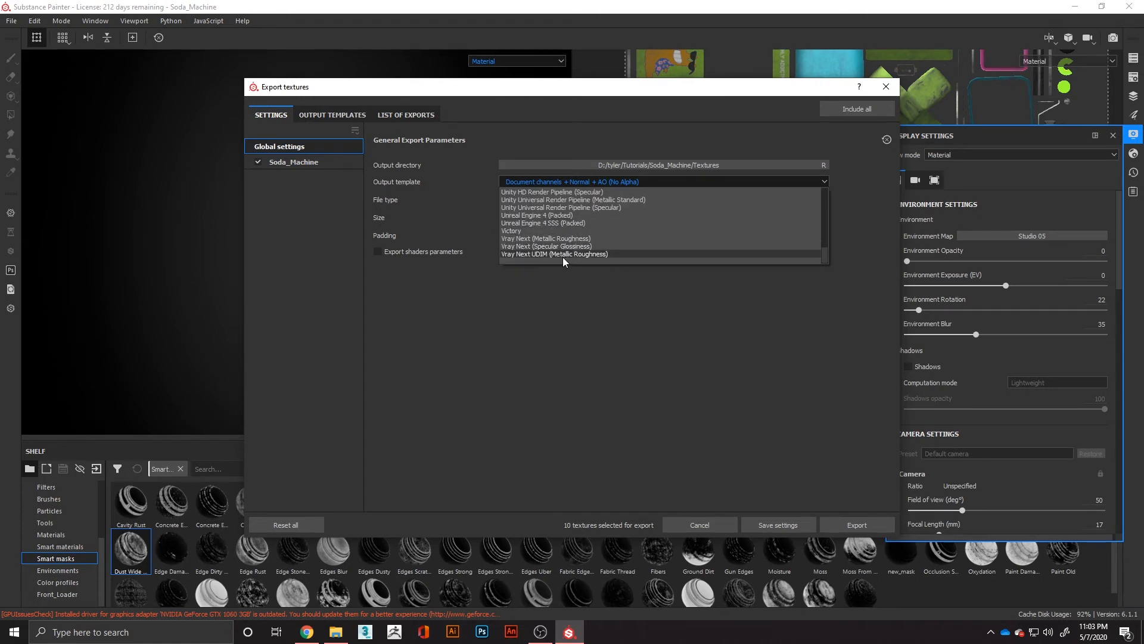
{"action": "scroll", "coordinate": [563, 255], "scroll_direction": "up", "scroll_amount": 1}
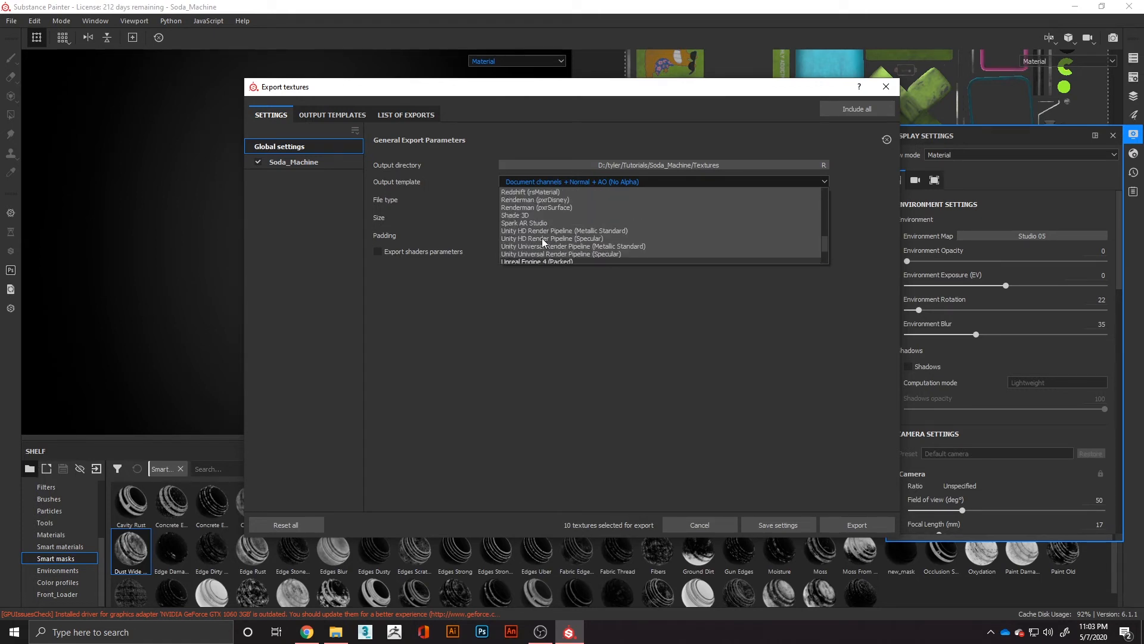
{"action": "scroll", "coordinate": [521, 233], "scroll_direction": "up", "scroll_amount": 1}
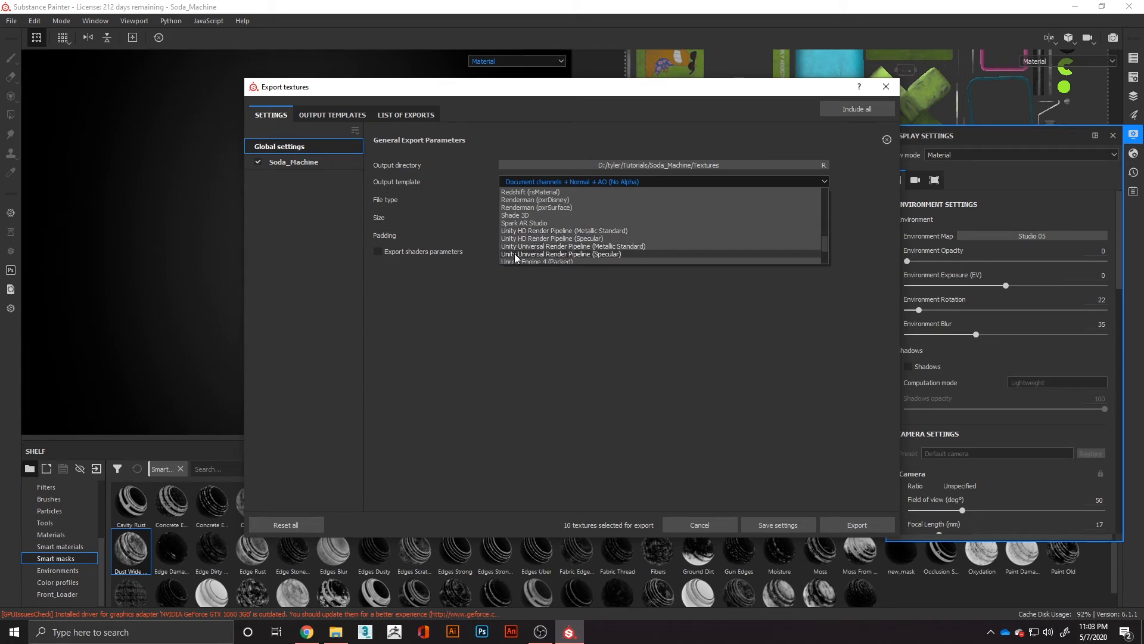
{"action": "scroll", "coordinate": [542, 253], "scroll_direction": "down", "scroll_amount": 1}
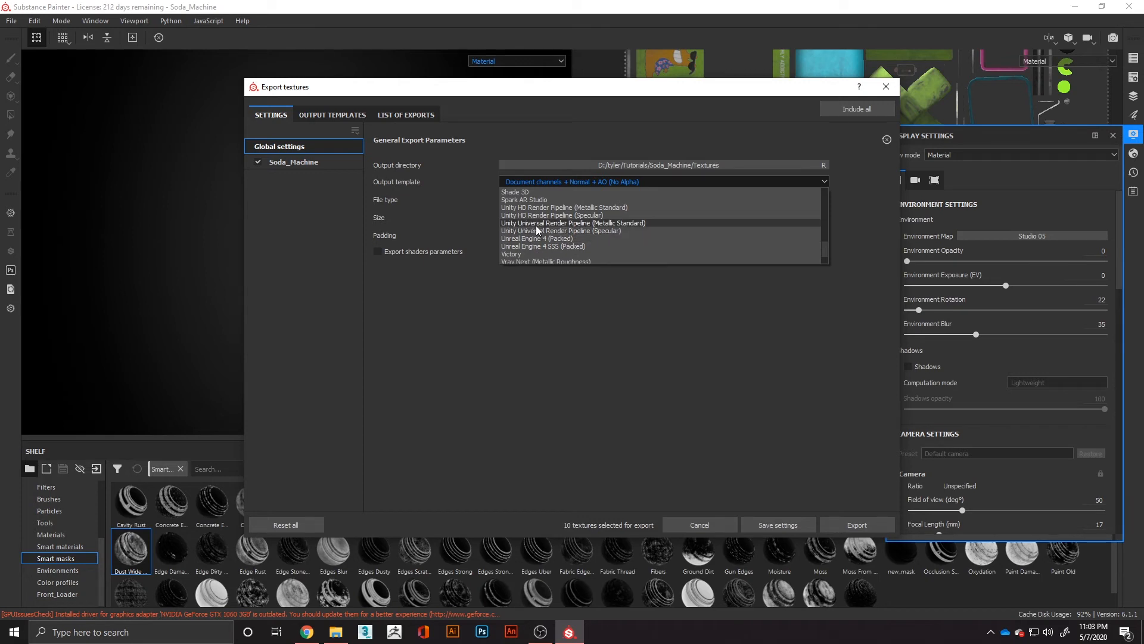
{"action": "scroll", "coordinate": [606, 259], "scroll_direction": "up", "scroll_amount": 3}
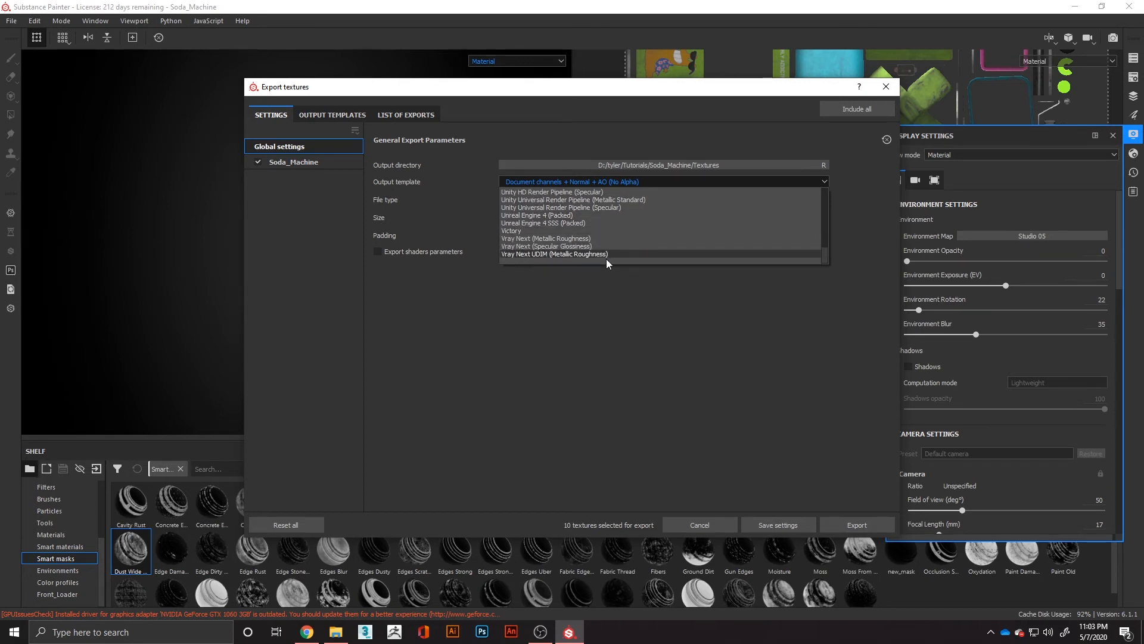
{"action": "scroll", "coordinate": [560, 244], "scroll_direction": "up", "scroll_amount": 1}
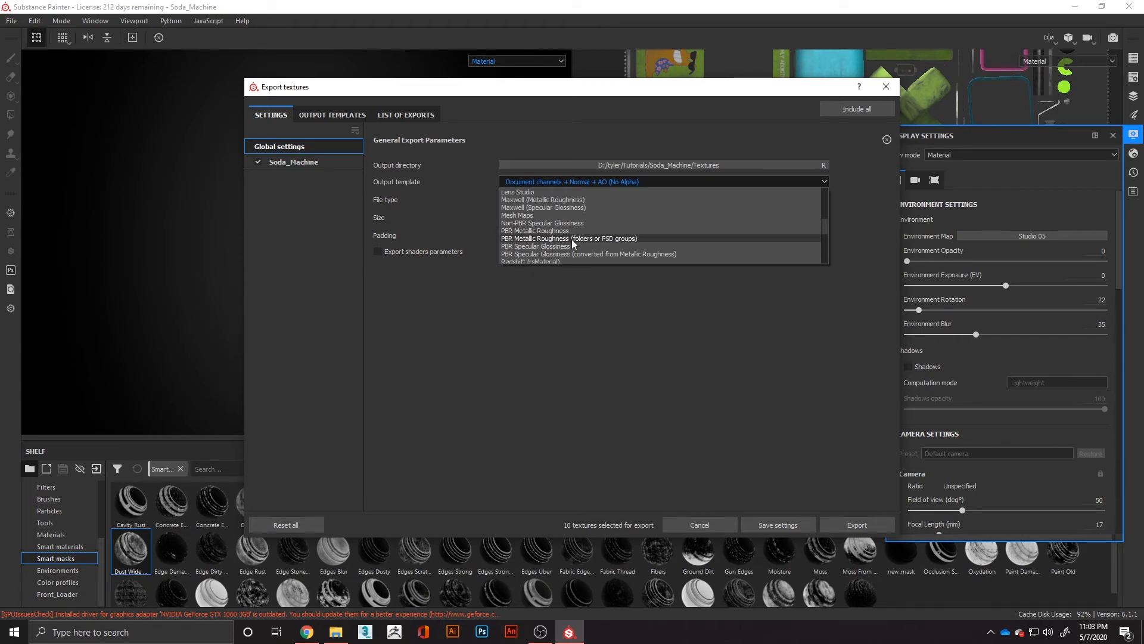
{"action": "scroll", "coordinate": [624, 263], "scroll_direction": "down", "scroll_amount": 3}
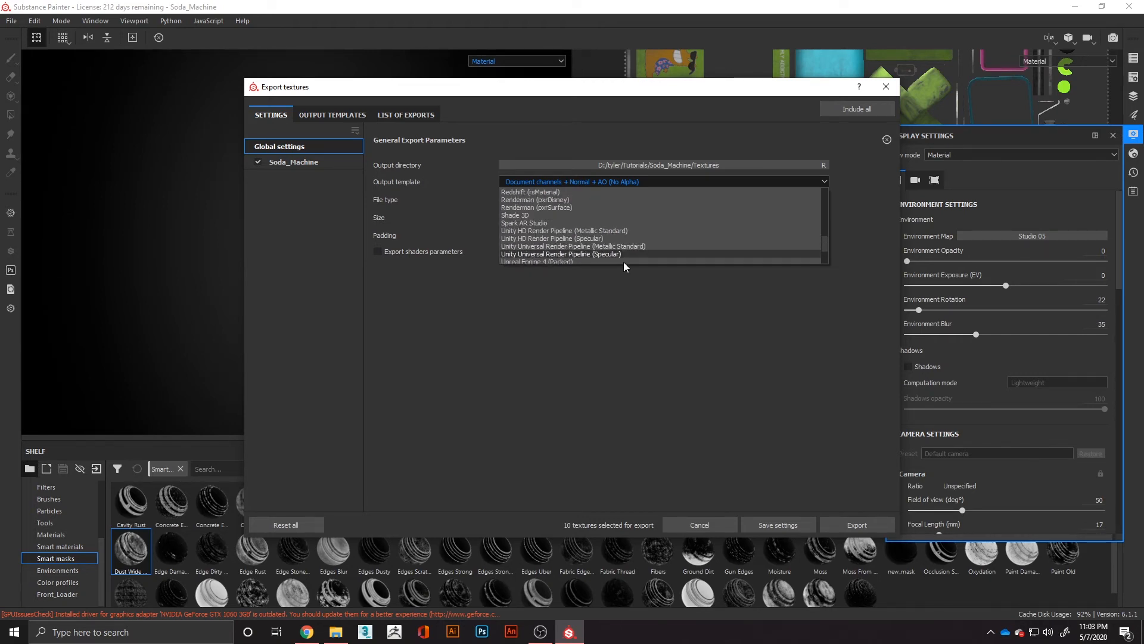
{"action": "scroll", "coordinate": [562, 241], "scroll_direction": "up", "scroll_amount": 8}
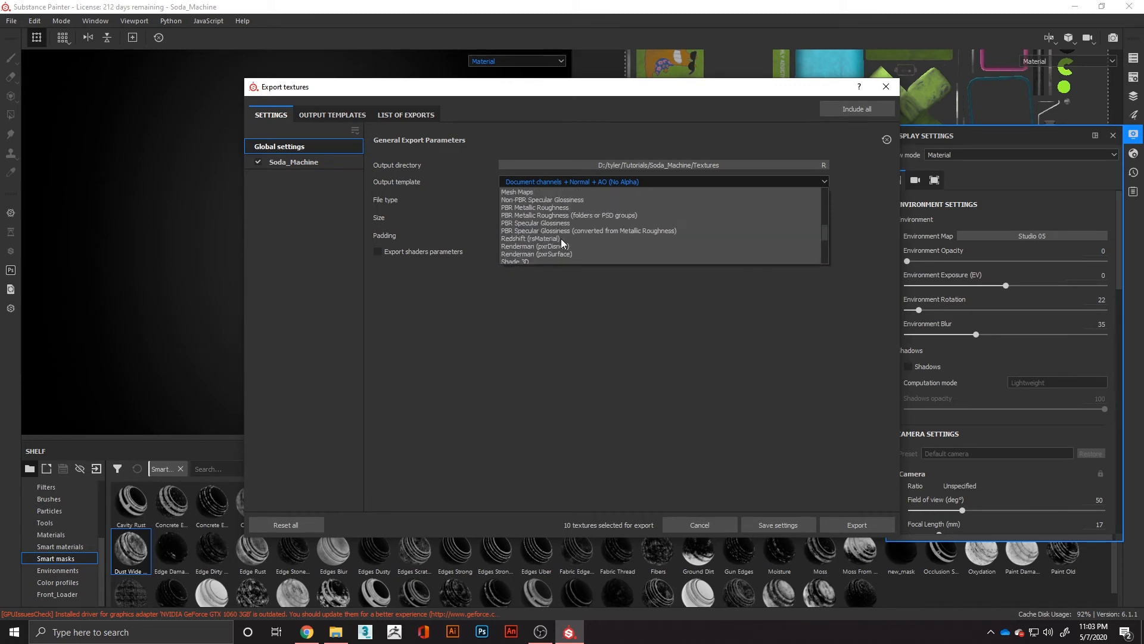
{"action": "scroll", "coordinate": [561, 243], "scroll_direction": "up", "scroll_amount": 1}
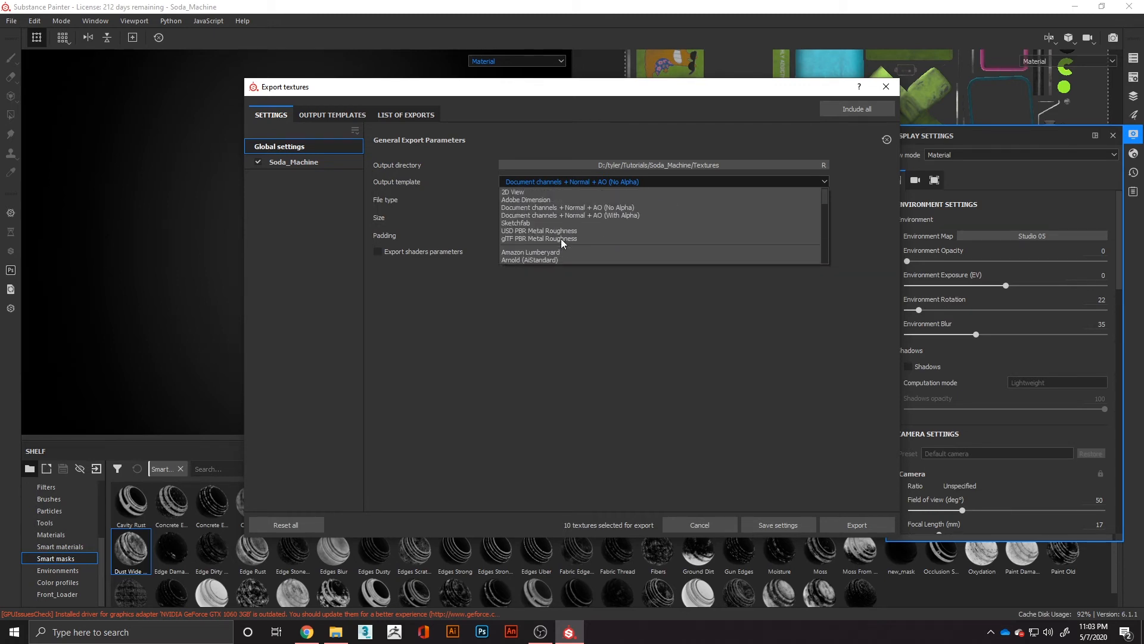
{"action": "scroll", "coordinate": [560, 239], "scroll_direction": "down", "scroll_amount": 3}
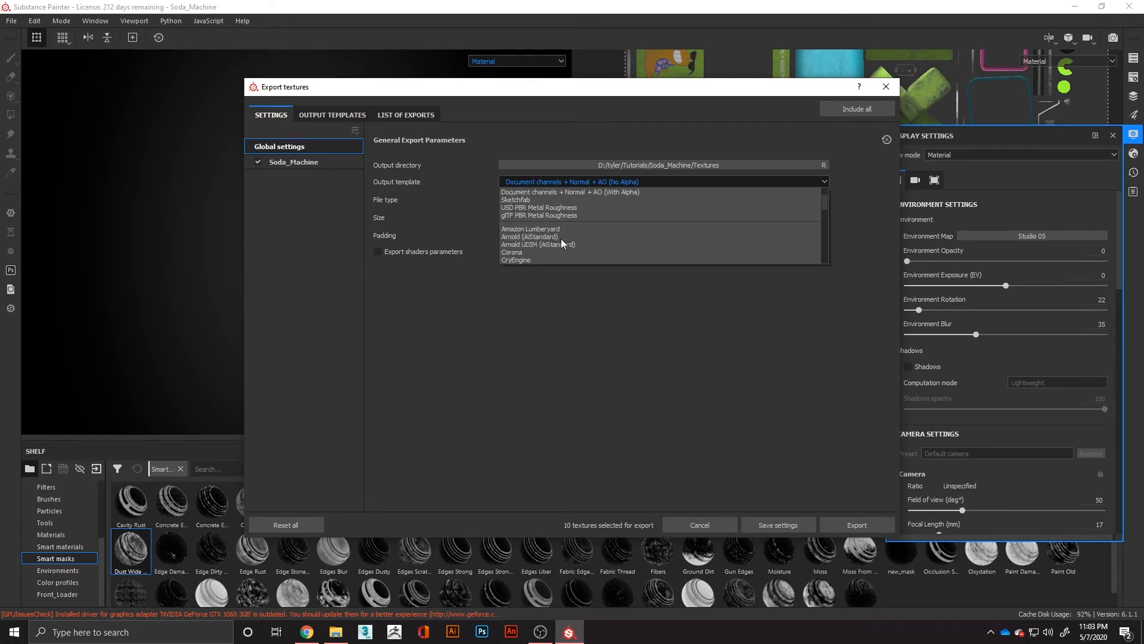
{"action": "scroll", "coordinate": [560, 238], "scroll_direction": "up", "scroll_amount": 3}
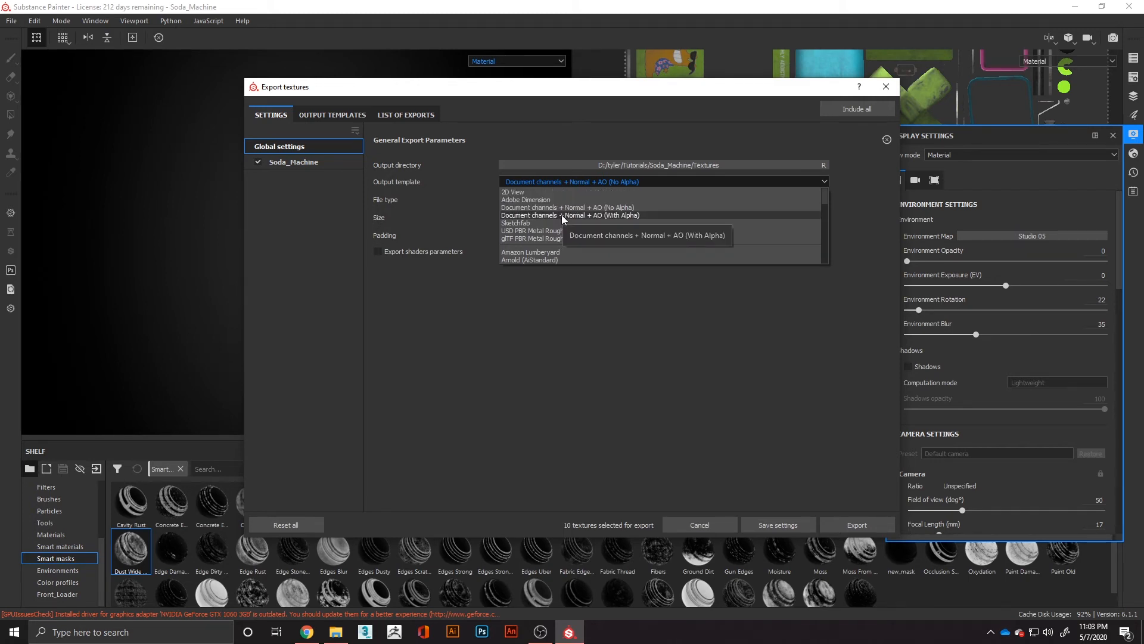
Set the export's output template to Victory
{"action": "scroll", "coordinate": [554, 220], "scroll_direction": "down", "scroll_amount": 5}
{"action": "scroll", "coordinate": [538, 227], "scroll_direction": "down", "scroll_amount": 3}
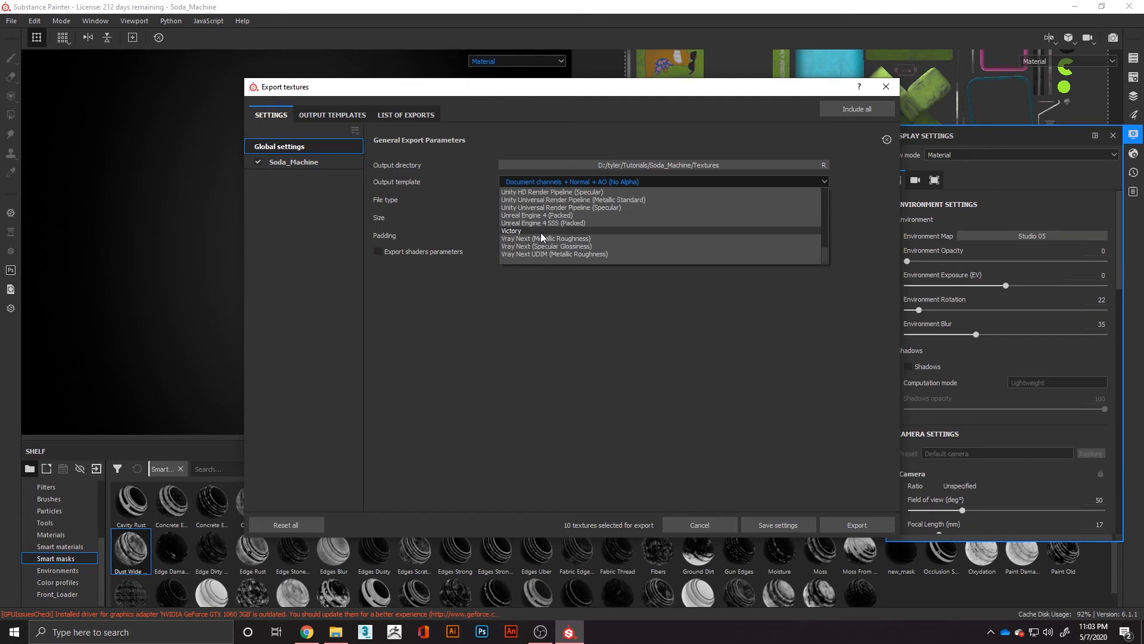
{"action": "left_click", "coordinate": [541, 232]}
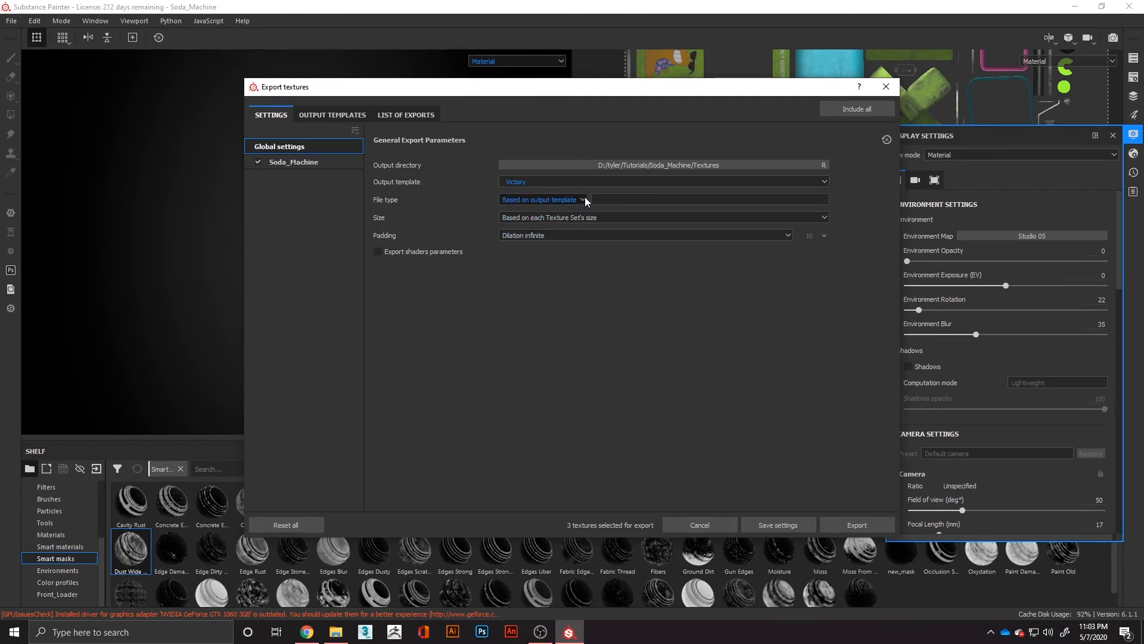
Set the export's output template to Unity HD Render Pipeline (Metallic Standard)
{"action": "left_click", "coordinate": [589, 181]}
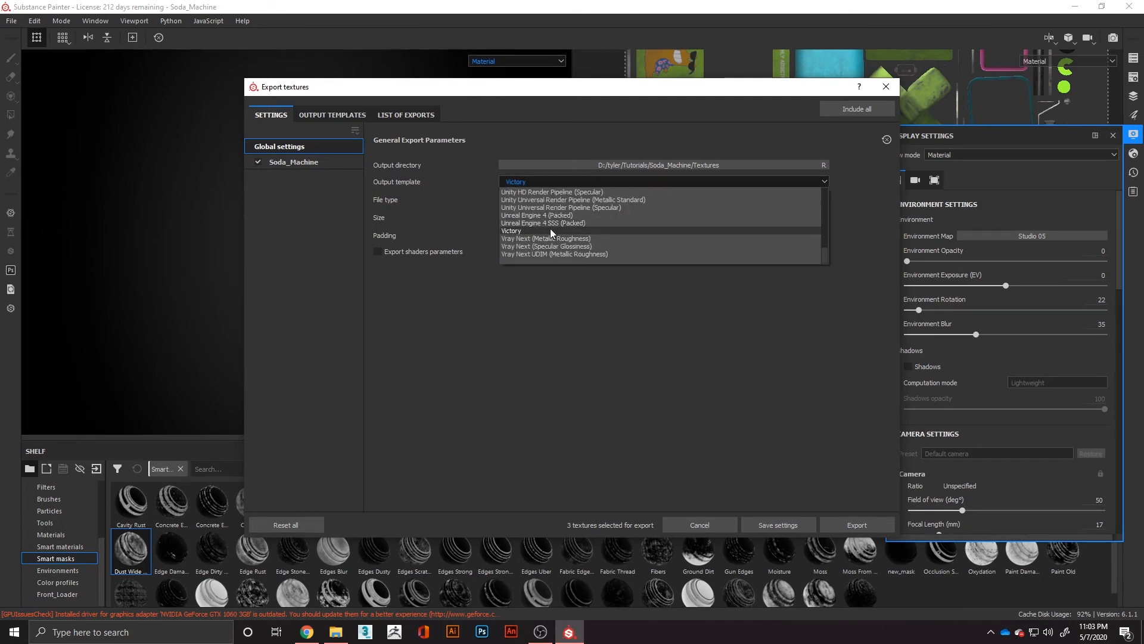
{"action": "scroll", "coordinate": [550, 228], "scroll_direction": "up", "scroll_amount": 2}
{"action": "left_click", "coordinate": [548, 209]}
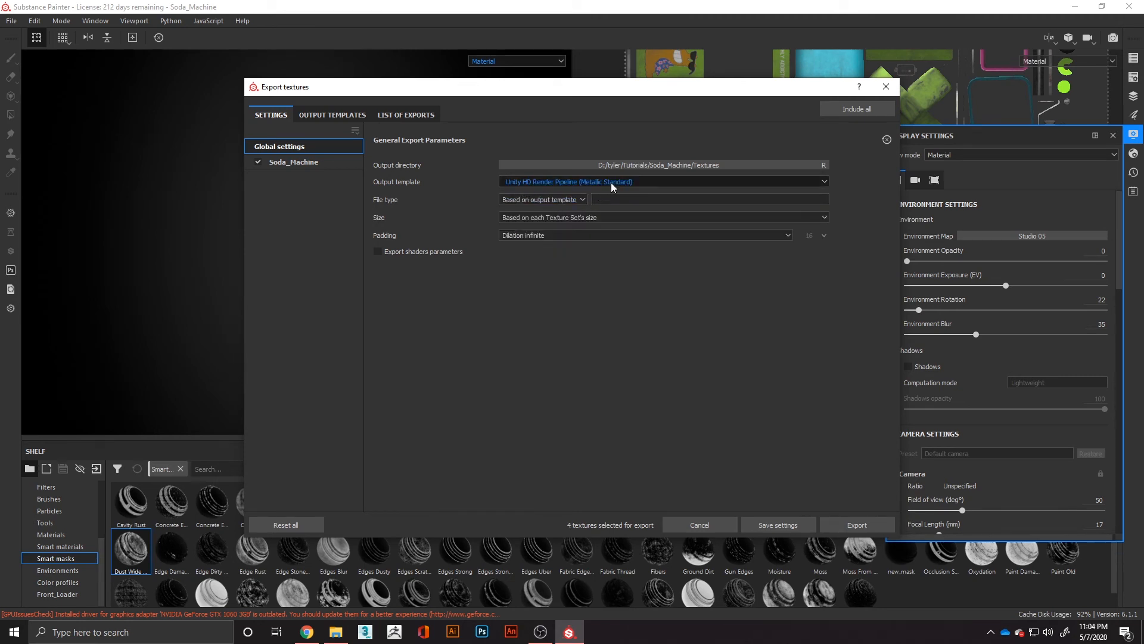
{"action": "left_click", "coordinate": [588, 184]}
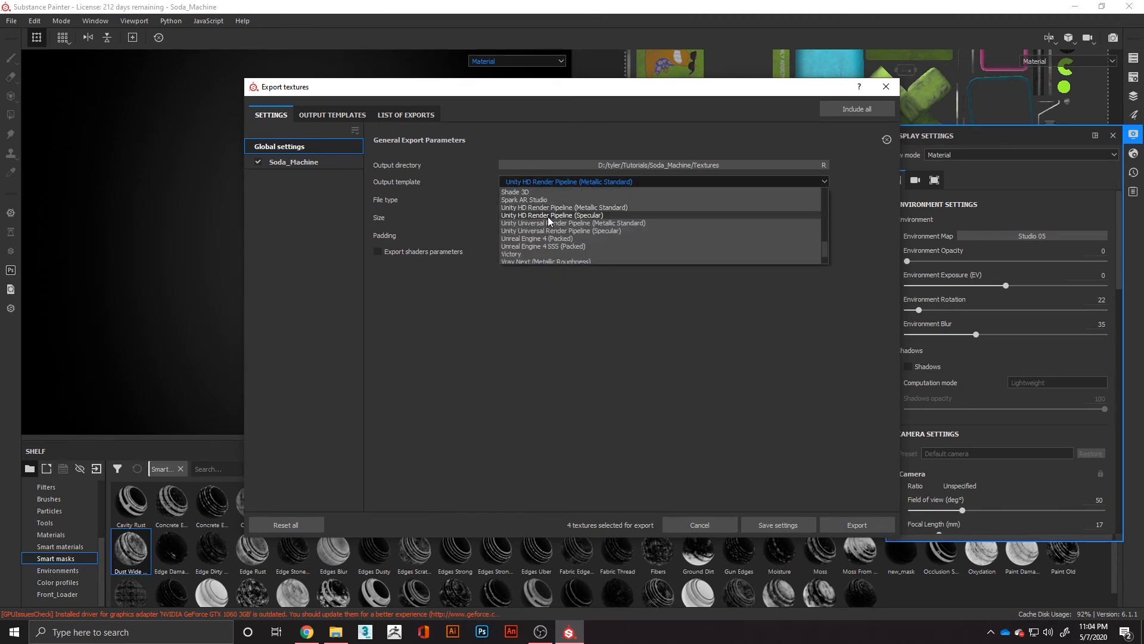
{"action": "left_click", "coordinate": [562, 202]}
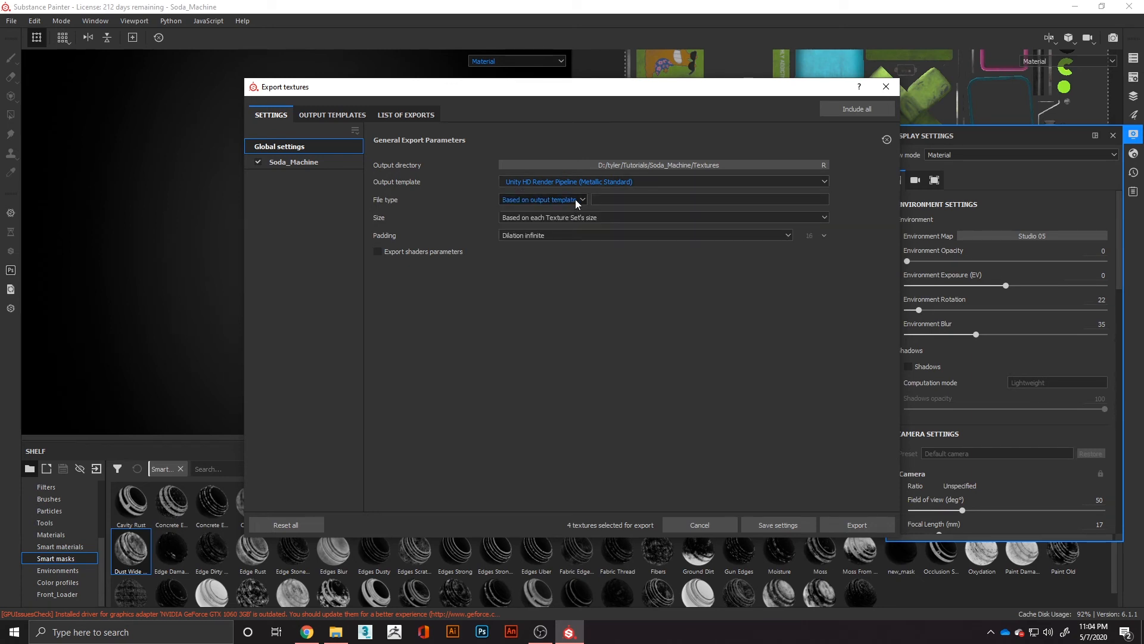
Look through the export's available file types, texture sizes and padding modes
{"action": "left_click", "coordinate": [580, 200]}
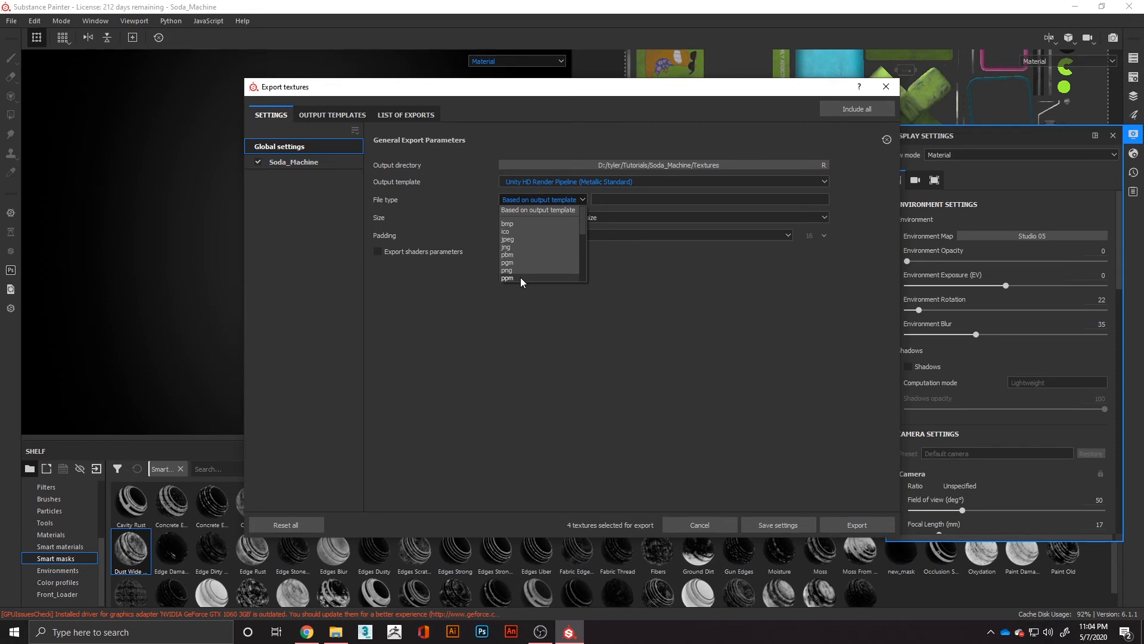
{"action": "left_click", "coordinate": [527, 206]}
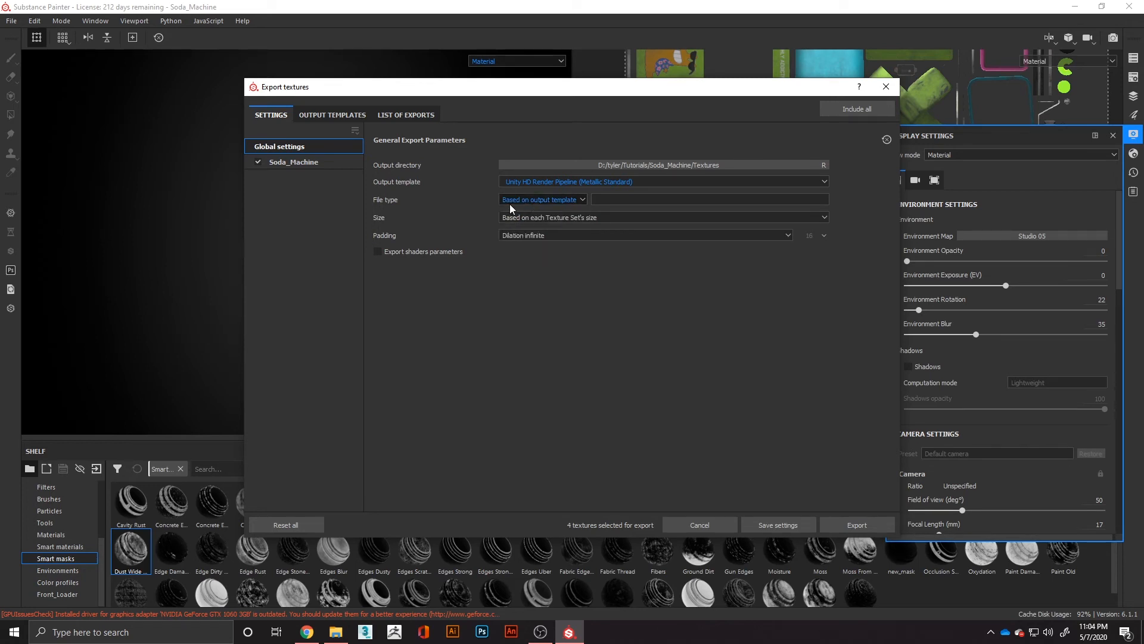
{"action": "left_click", "coordinate": [560, 184]}
{"action": "left_click", "coordinate": [534, 291]}
{"action": "left_click", "coordinate": [517, 217]}
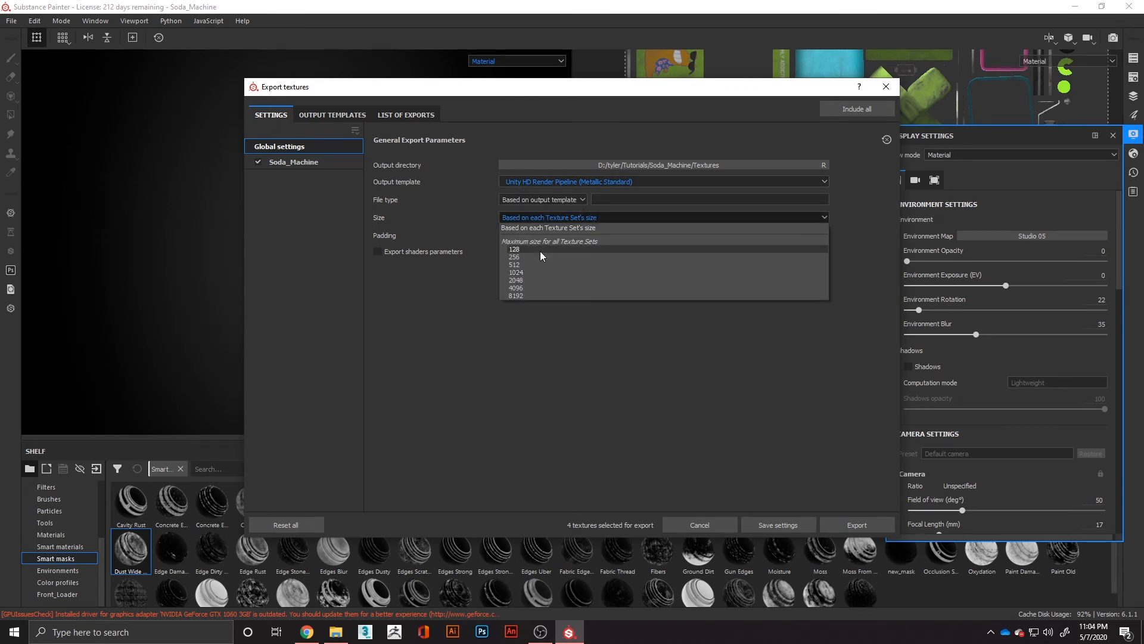
{"action": "left_click", "coordinate": [654, 348]}
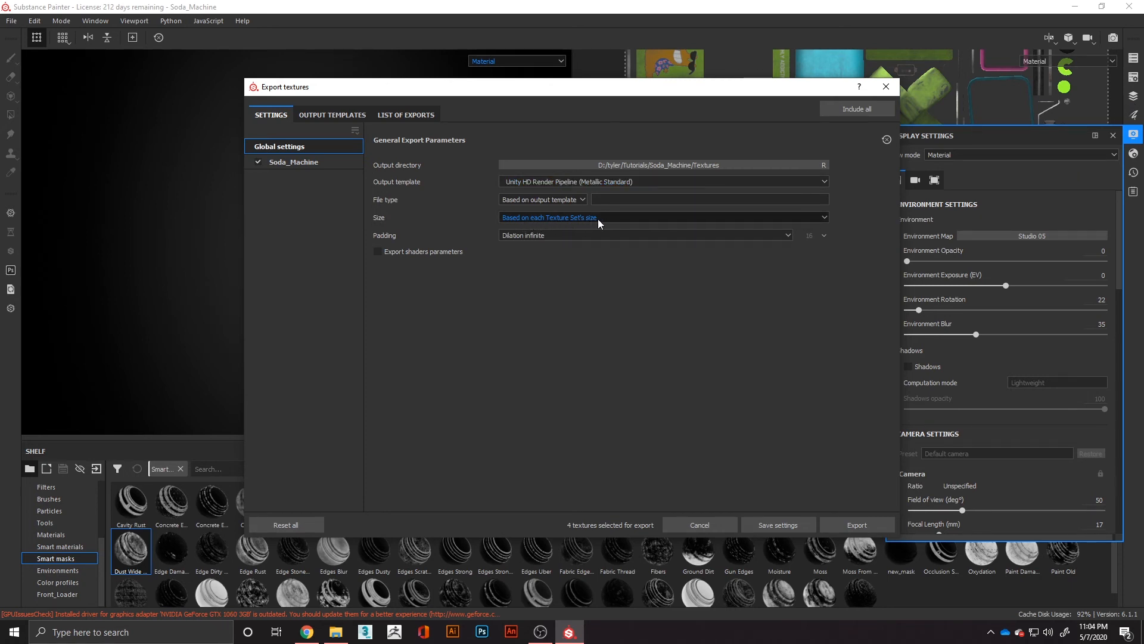
{"action": "left_click", "coordinate": [556, 238]}
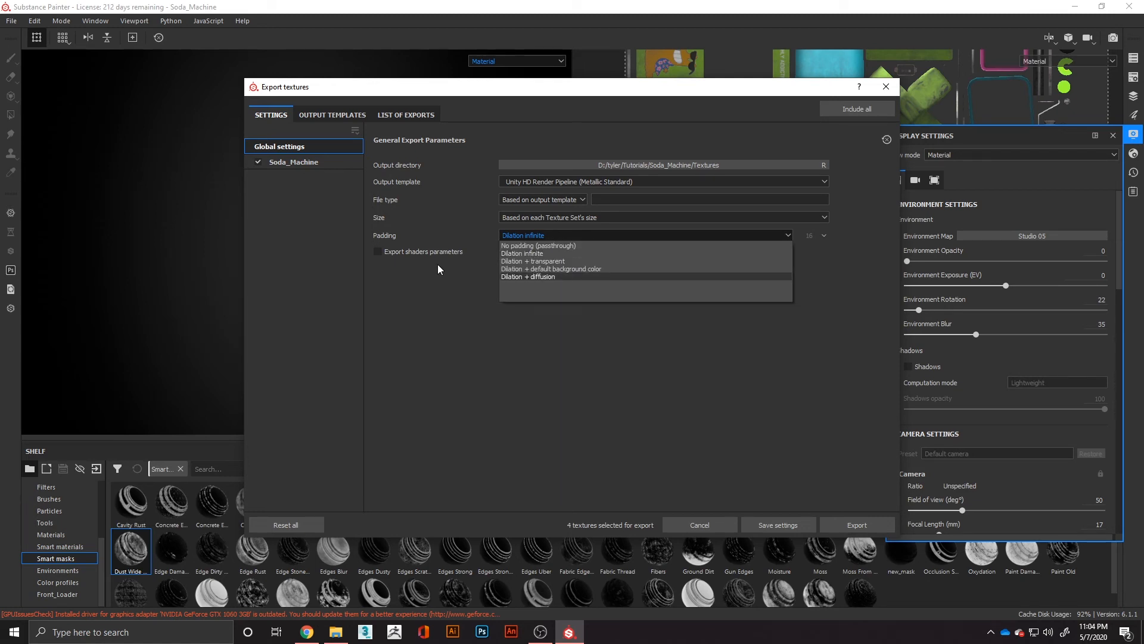
{"action": "left_click", "coordinate": [415, 260]}
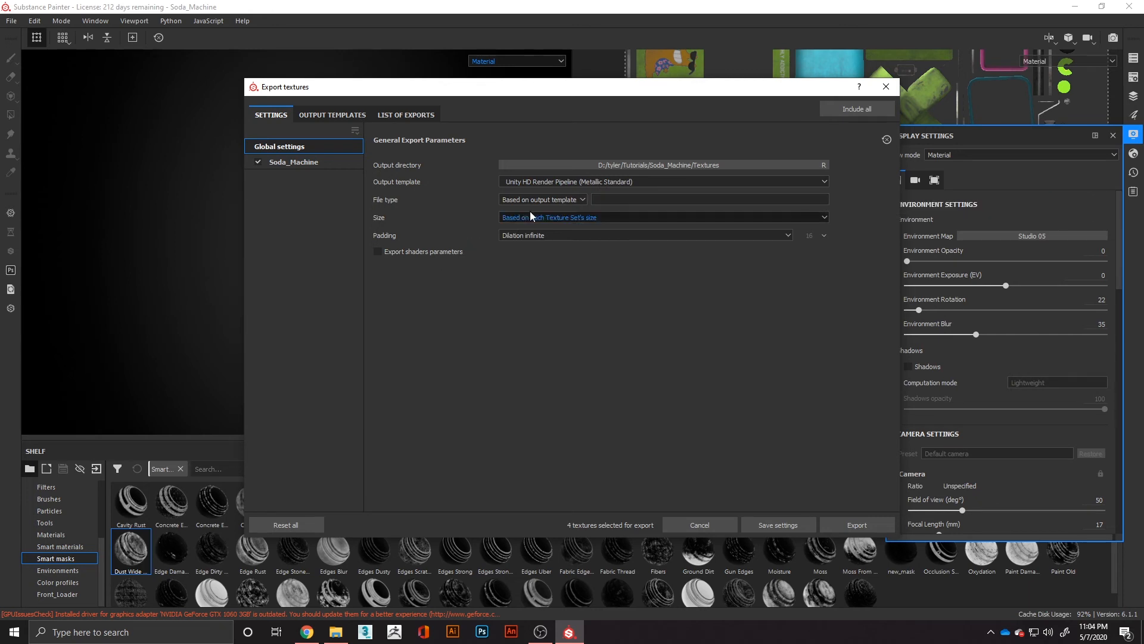
Set the export's output template to Sketchfab
{"action": "left_click", "coordinate": [564, 181]}
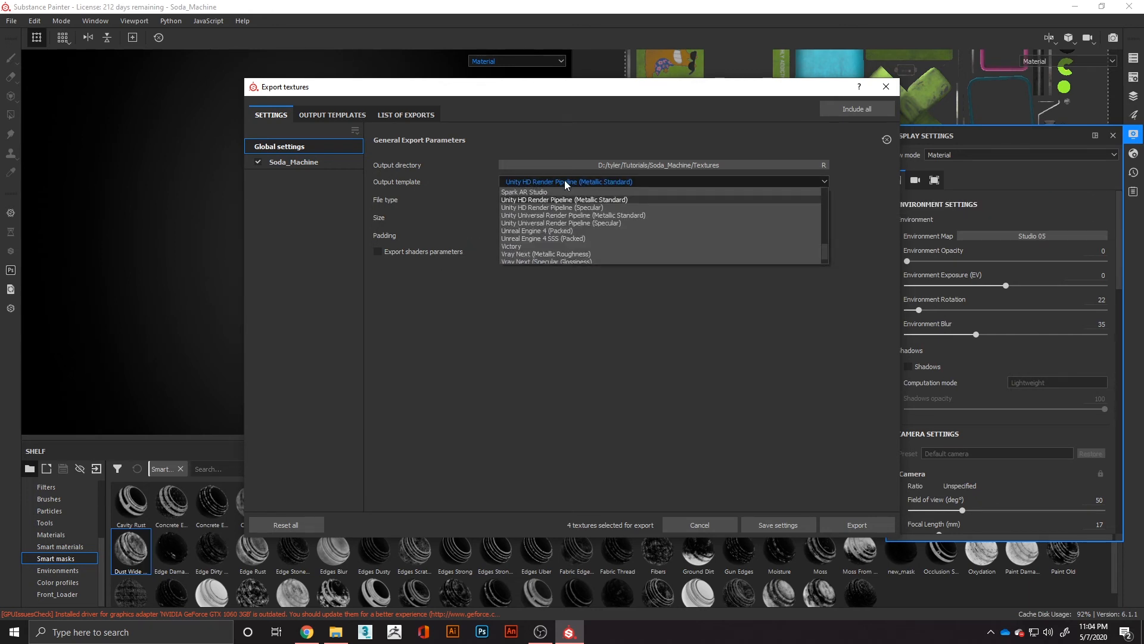
{"action": "scroll", "coordinate": [557, 218], "scroll_direction": "up", "scroll_amount": 3}
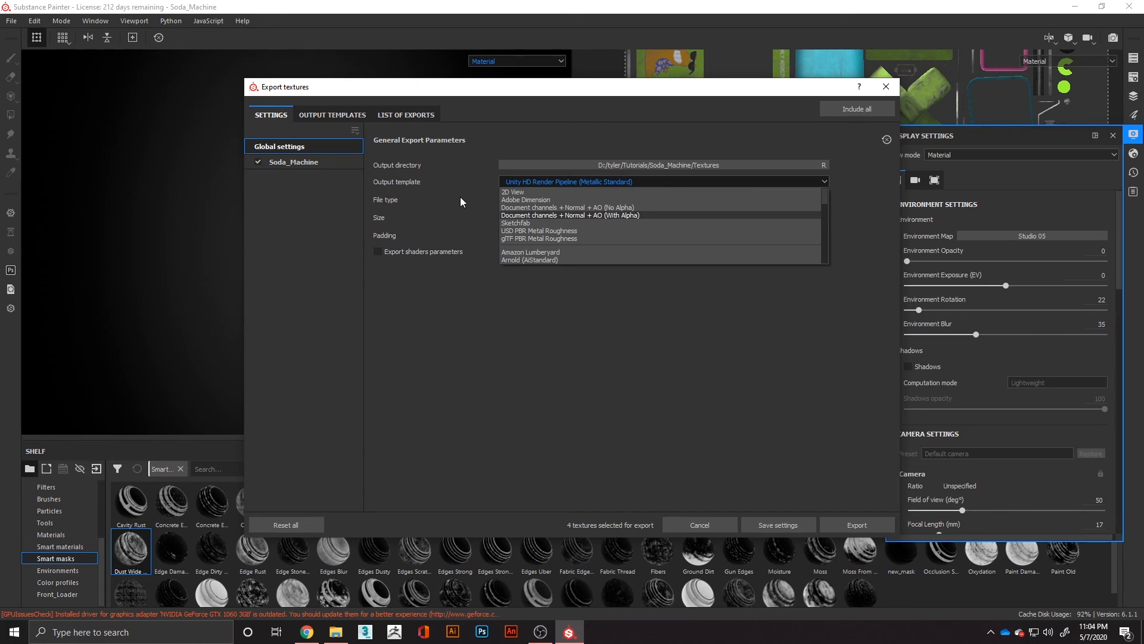
{"action": "left_click", "coordinate": [517, 222]}
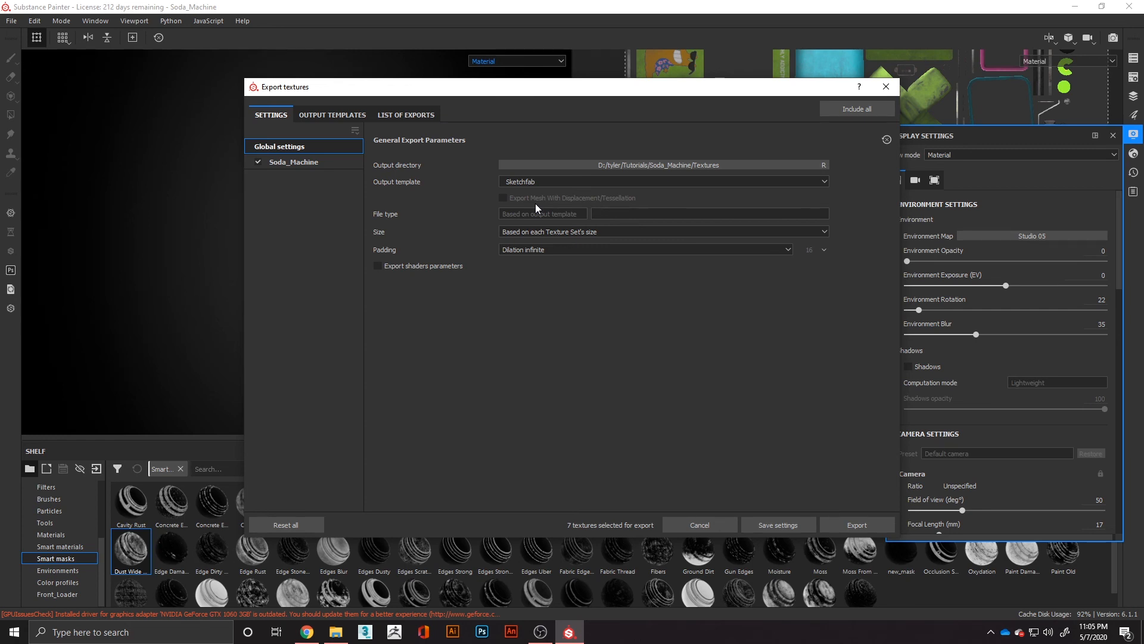
Return the export's output template to Unity HD Render Pipeline (Metallic Standard)
{"action": "left_click", "coordinate": [563, 181]}
{"action": "scroll", "coordinate": [559, 189], "scroll_direction": "down", "scroll_amount": 5}
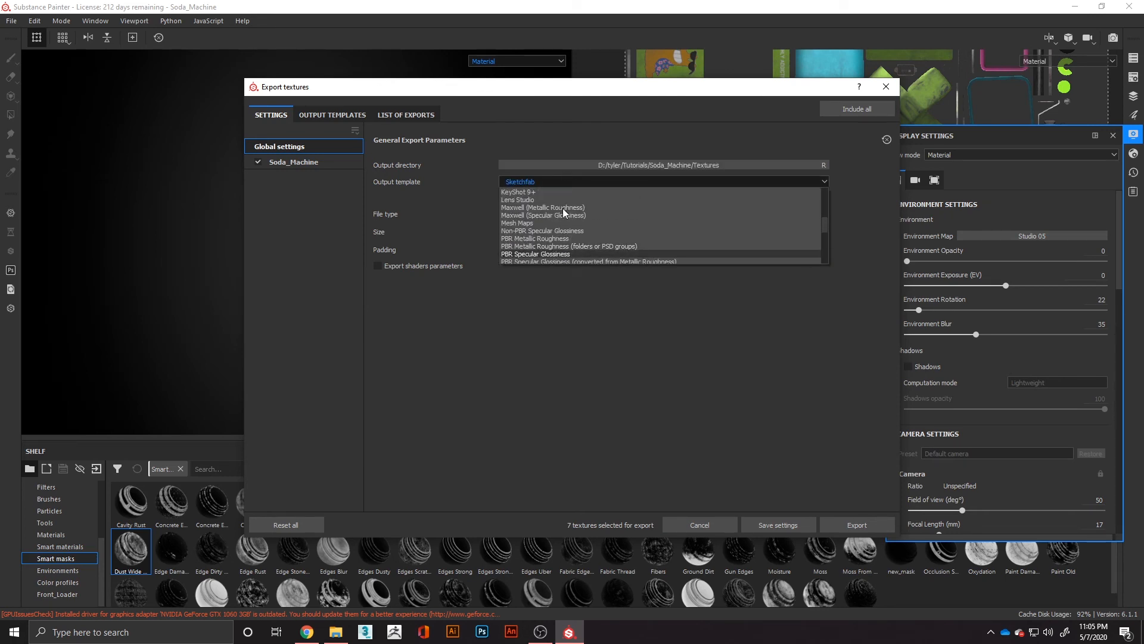
{"action": "scroll", "coordinate": [542, 212], "scroll_direction": "down", "scroll_amount": 5}
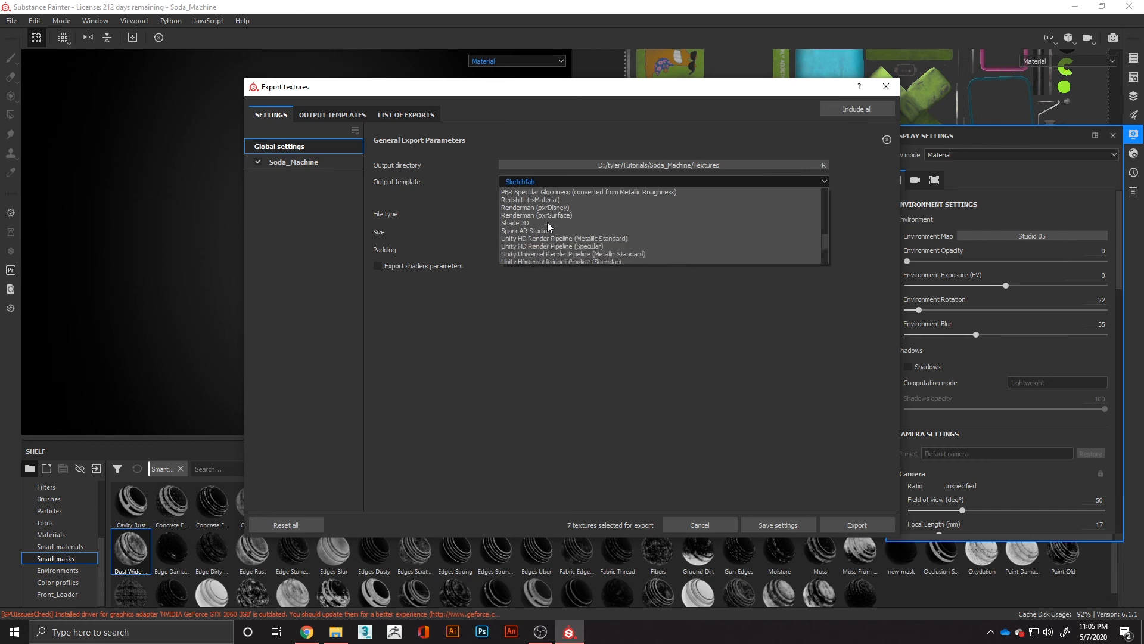
{"action": "left_click", "coordinate": [541, 215]}
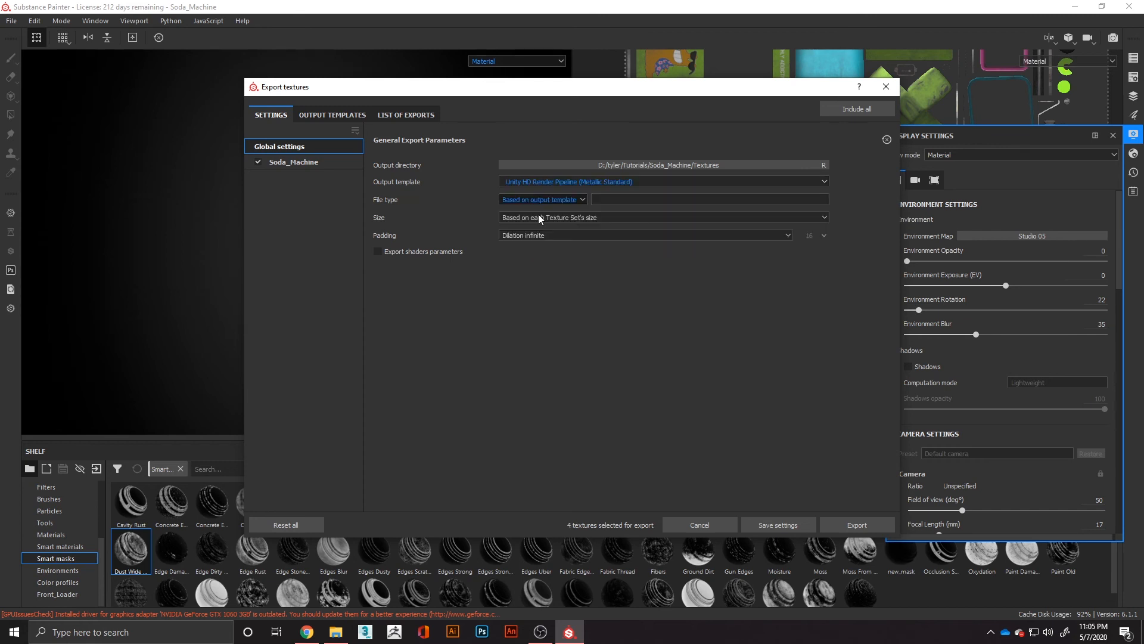
{"action": "left_click", "coordinate": [561, 183]}
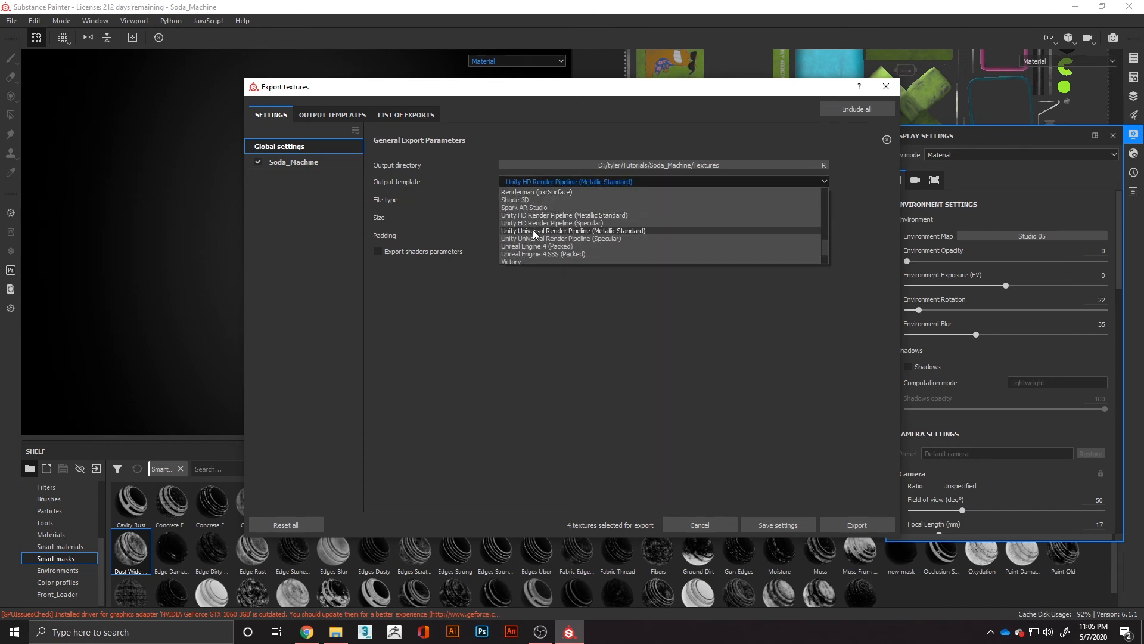
{"action": "scroll", "coordinate": [531, 194], "scroll_direction": "up", "scroll_amount": 8}
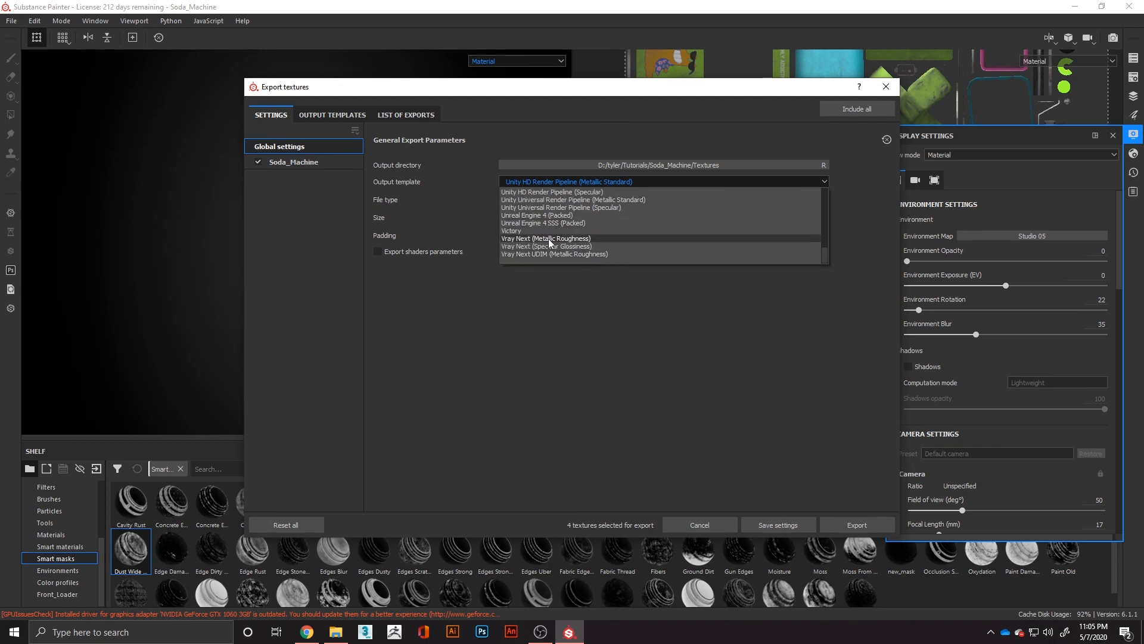
{"action": "left_click", "coordinate": [474, 331]}
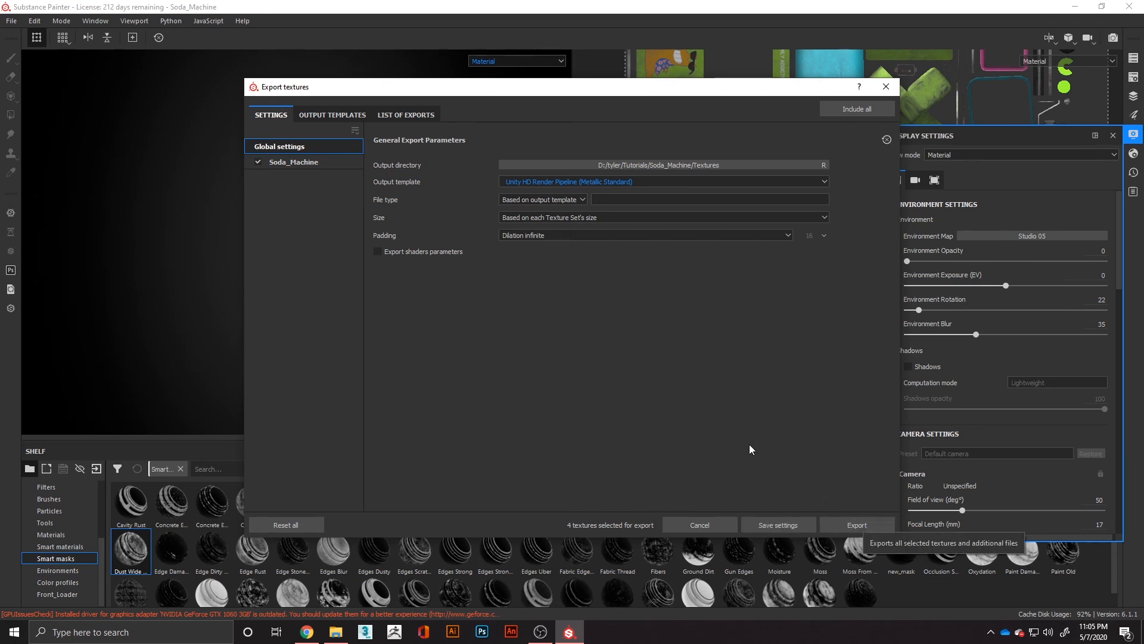
Check the list of texture files selected for export, export them, and close the export window
{"action": "left_click", "coordinate": [399, 115]}
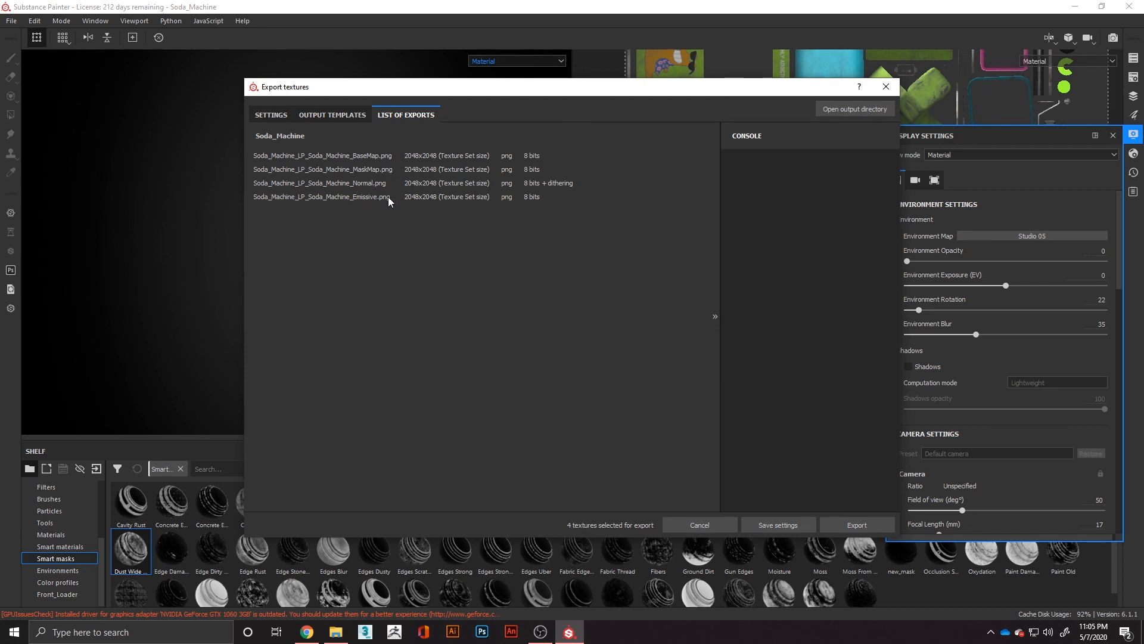
{"action": "left_click", "coordinate": [338, 117]}
{"action": "left_click", "coordinate": [260, 116]}
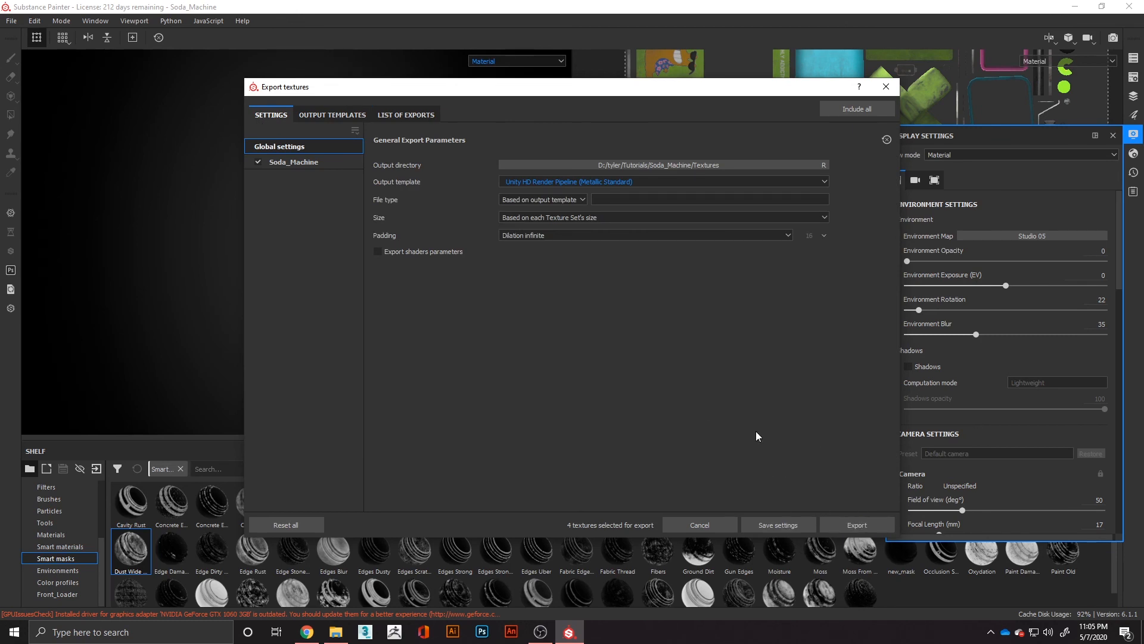
{"action": "left_click", "coordinate": [856, 525]}
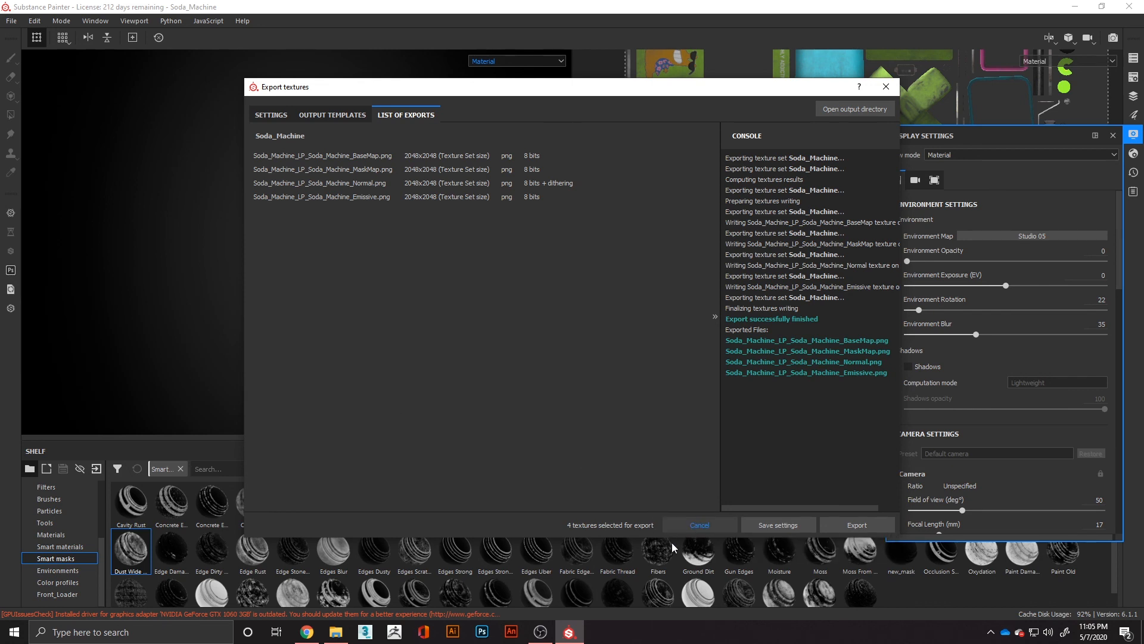
{"action": "left_click", "coordinate": [718, 526]}
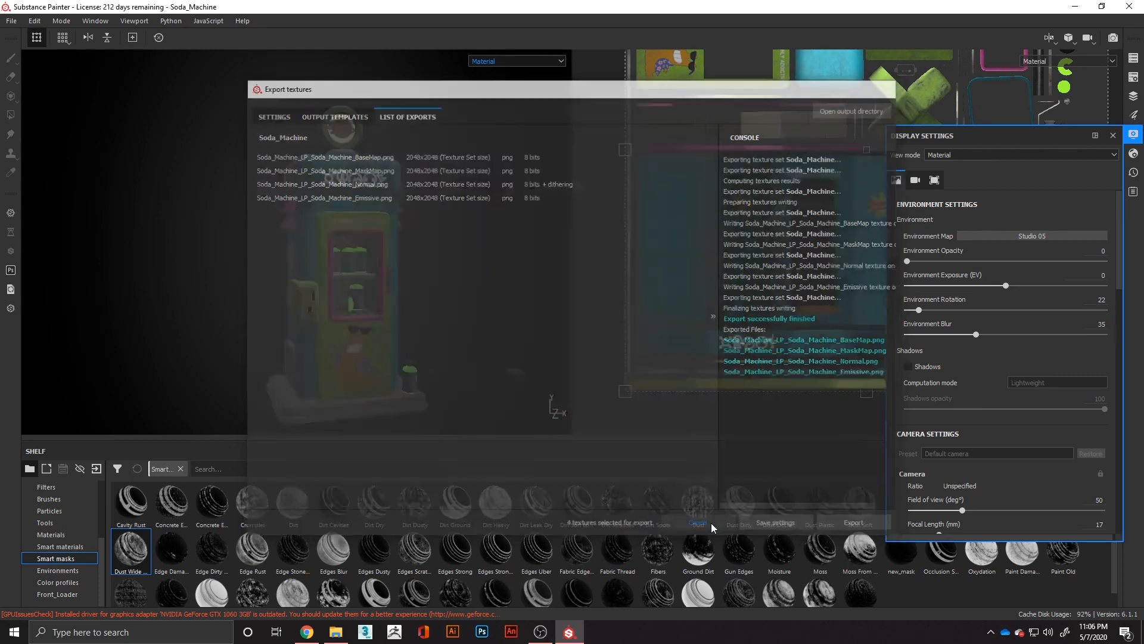
Switch to File Explorer and open the Textures folder inside Tutorials/Soda_Machine
{"action": "left_click", "coordinate": [335, 631]}
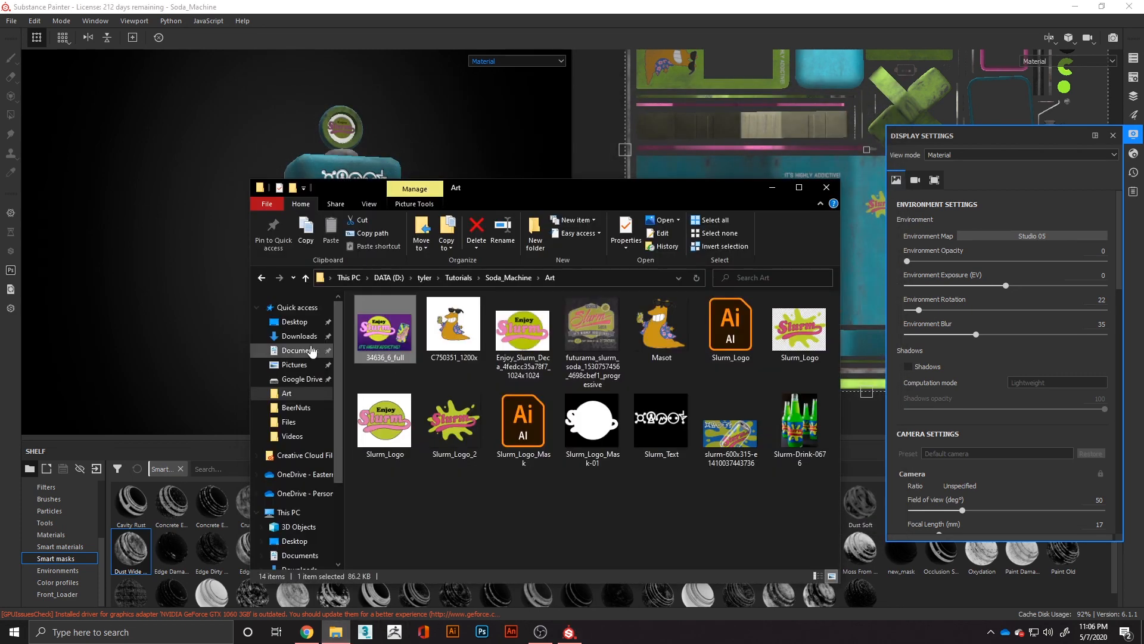
{"action": "left_click", "coordinate": [463, 279]}
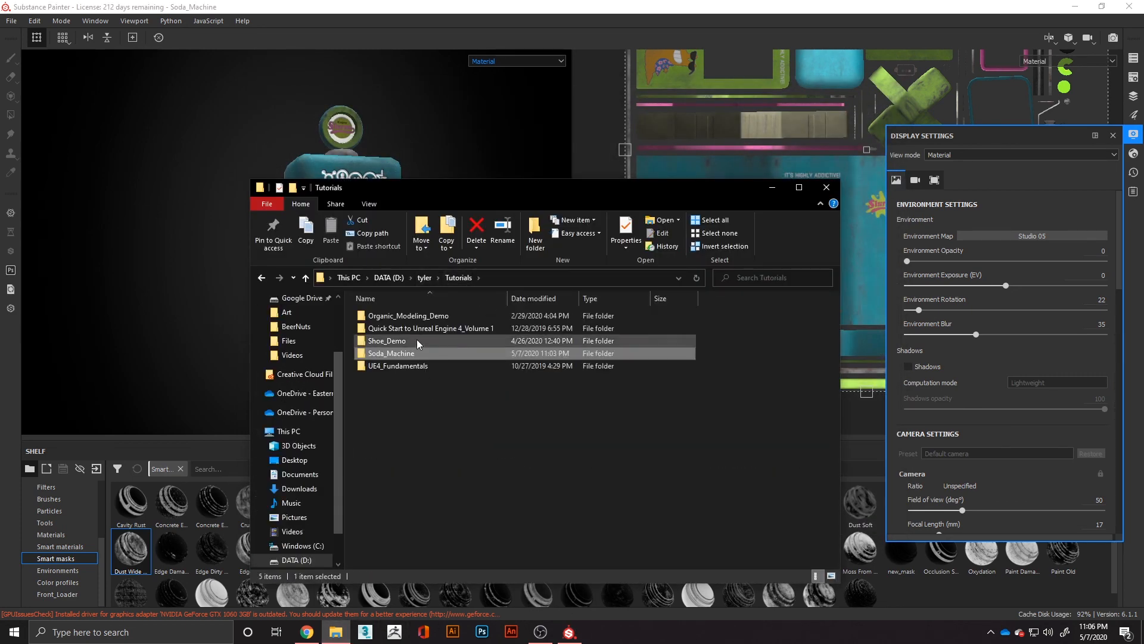
{"action": "double_click", "coordinate": [385, 352]}
{"action": "double_click", "coordinate": [385, 353]}
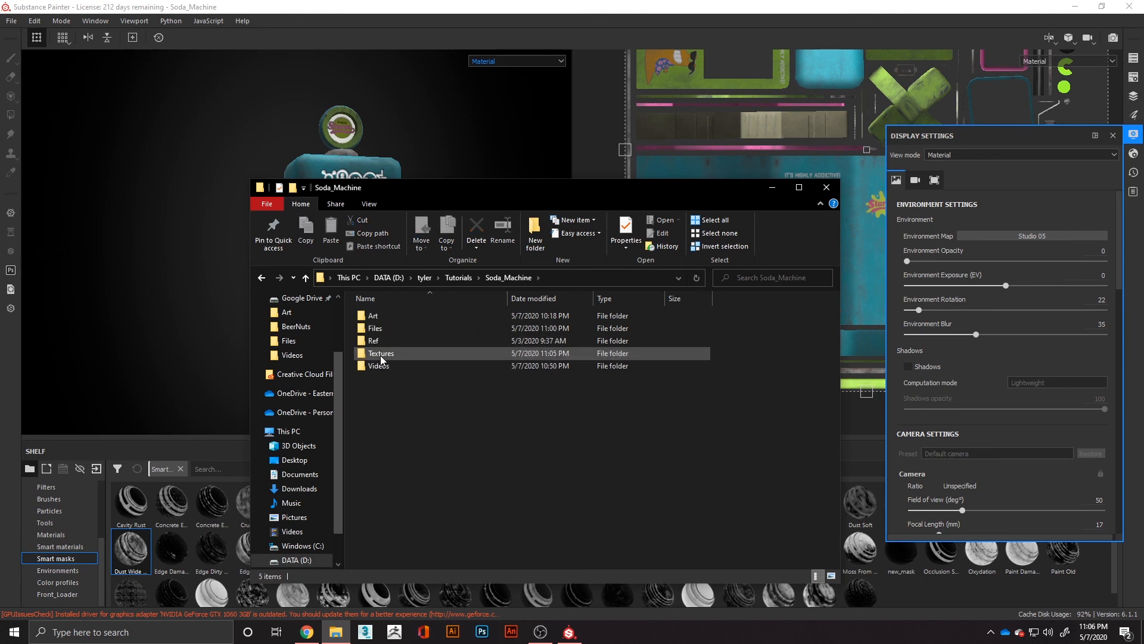
Preview the exported base map, emissive, mask map and normal images, and close the viewer and folder window
{"action": "double_click", "coordinate": [390, 327]}
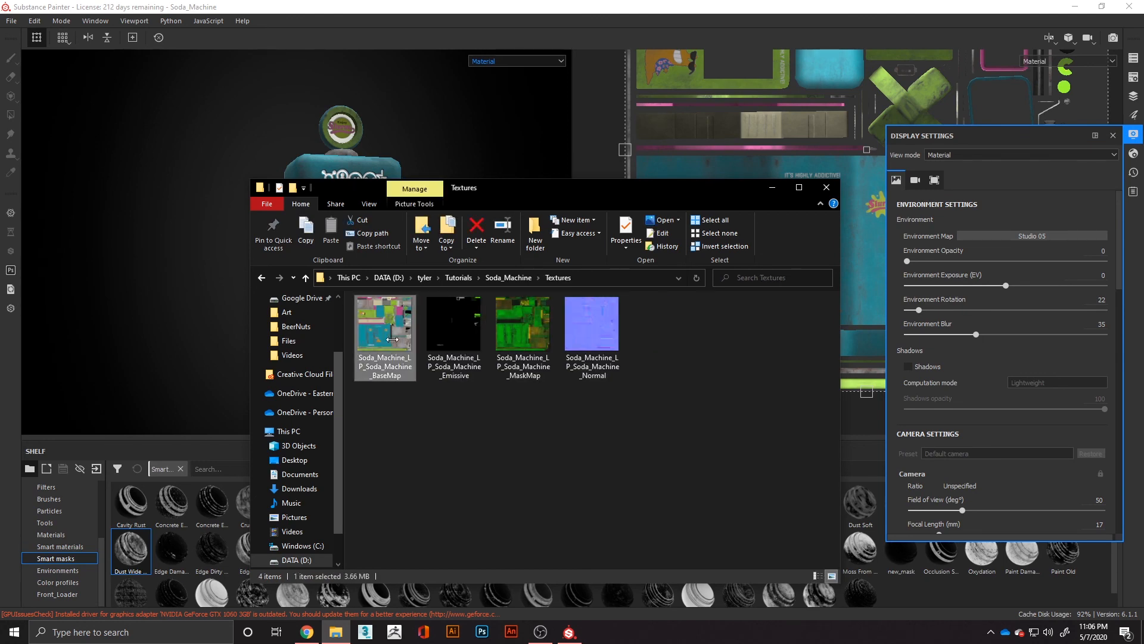
{"action": "left_click", "coordinate": [745, 351]}
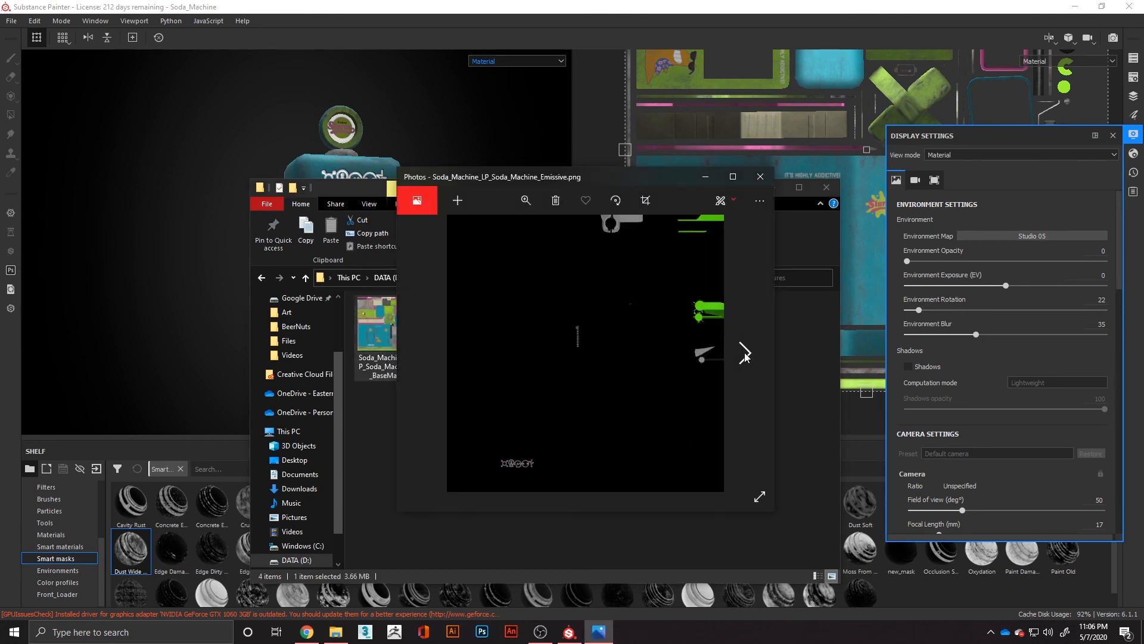
{"action": "left_click", "coordinate": [745, 353]}
{"action": "left_click", "coordinate": [744, 353]}
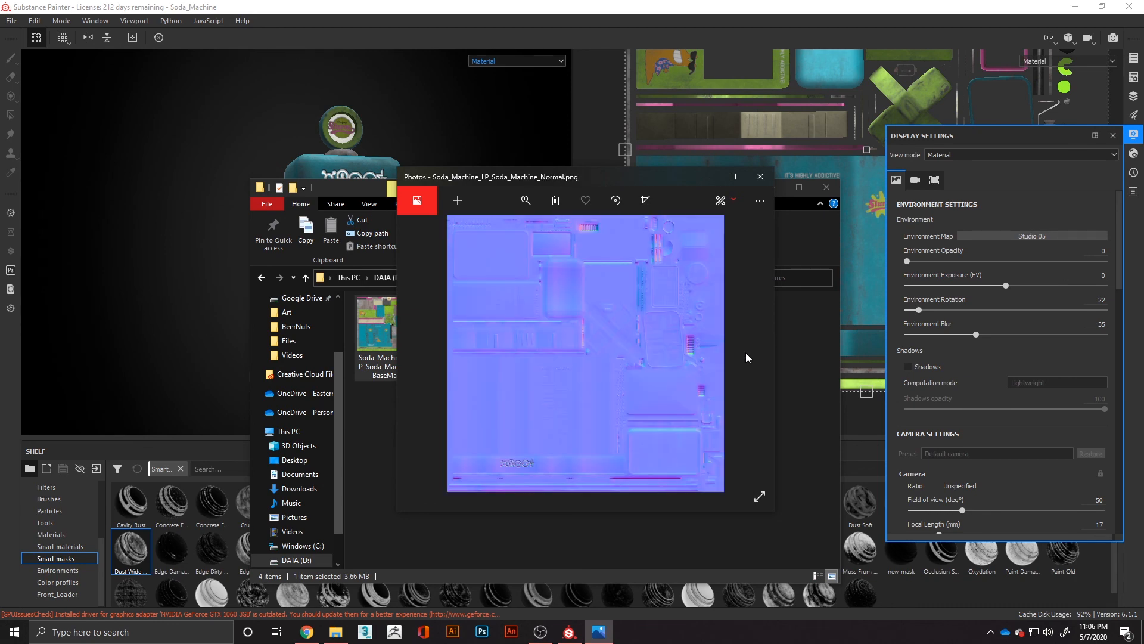
{"action": "left_click", "coordinate": [758, 177]}
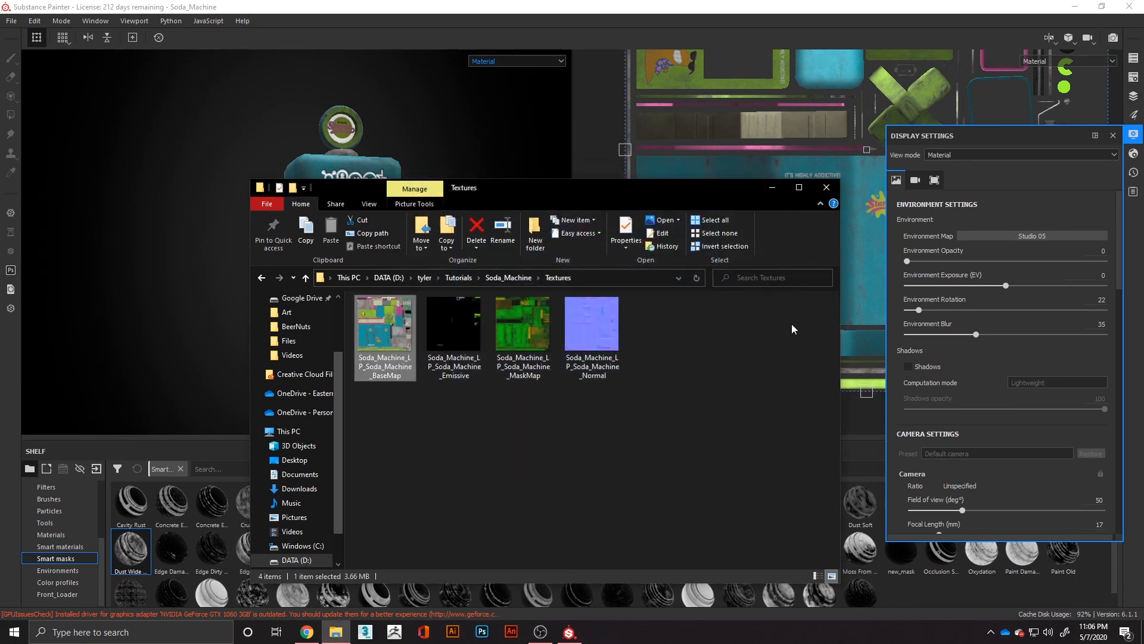
{"action": "left_click", "coordinate": [825, 187]}
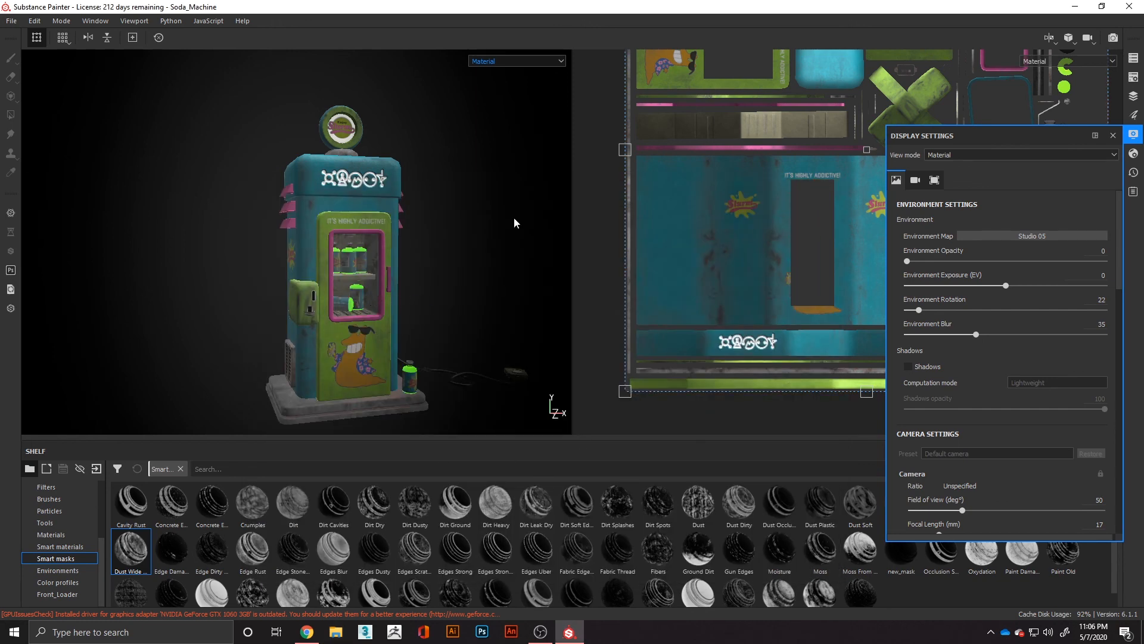
{"action": "left_click_drag", "start_coordinate": [392, 278], "coordinate": [361, 288], "text": "alt"}
{"action": "middle_click_drag", "start_coordinate": [361, 287], "coordinate": [339, 271], "text": "alt"}
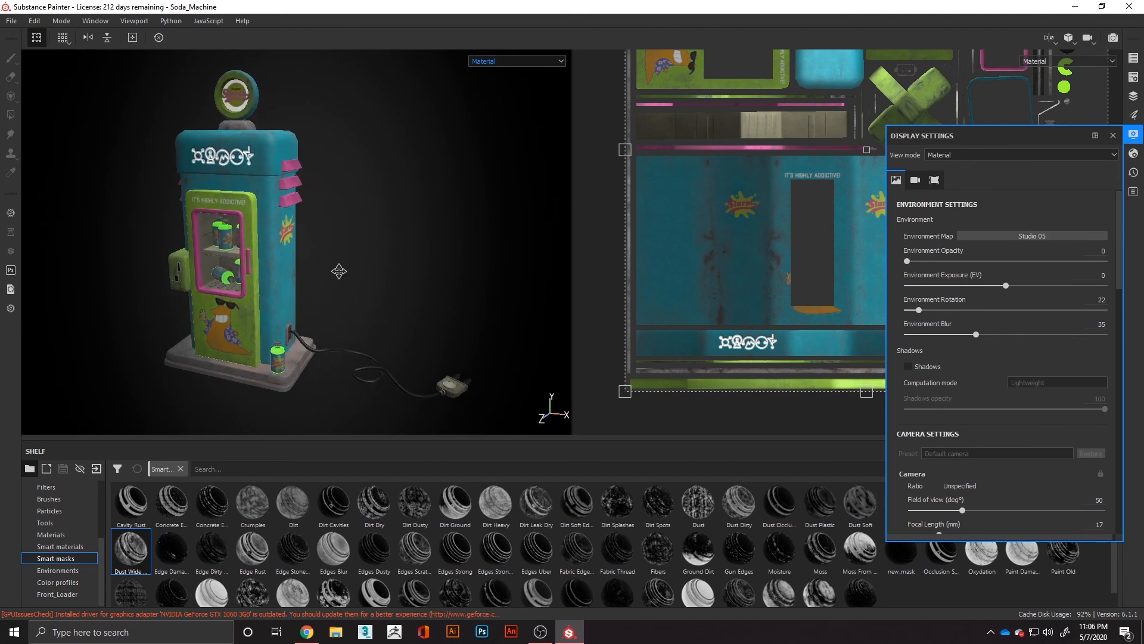